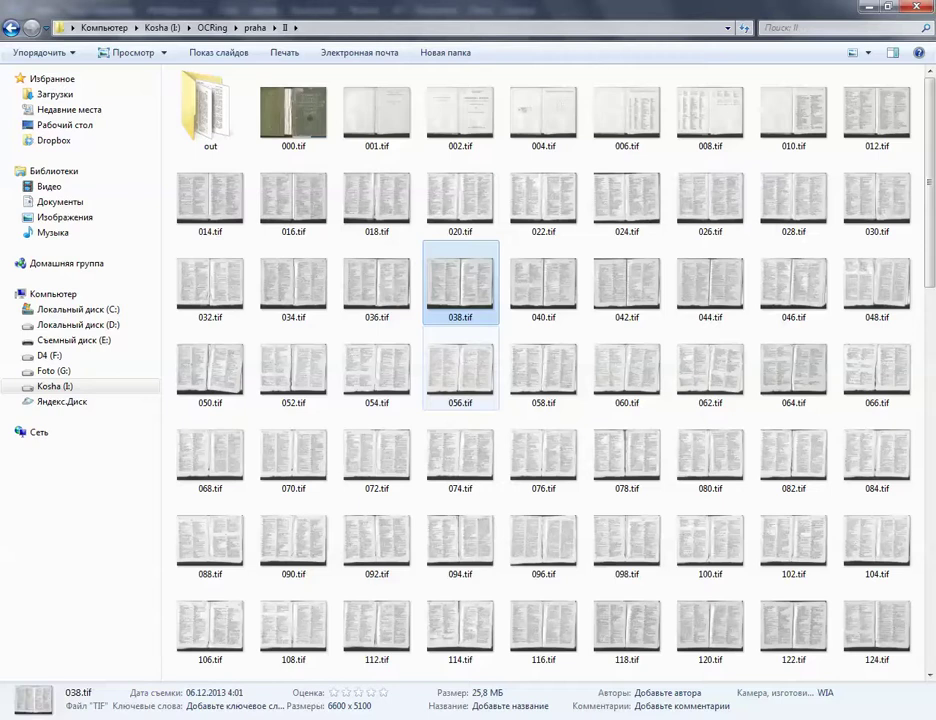
# - Look over the scanned two-page spread thumbnails in the praha\II folder
pyautogui.click(440, 375)
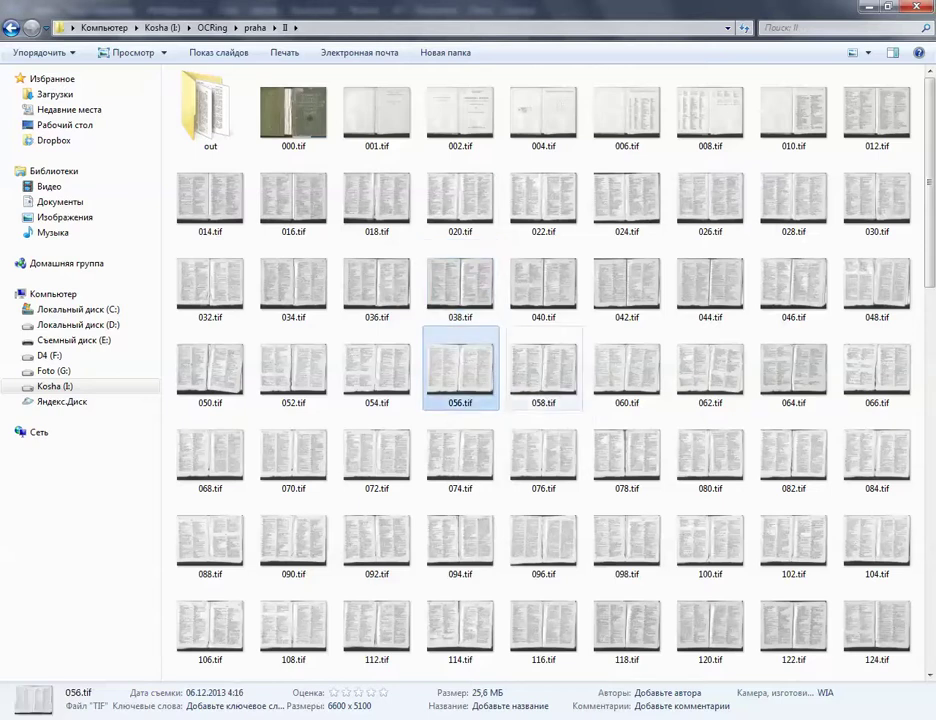
pyautogui.click(543, 375)
pyautogui.press('Right')
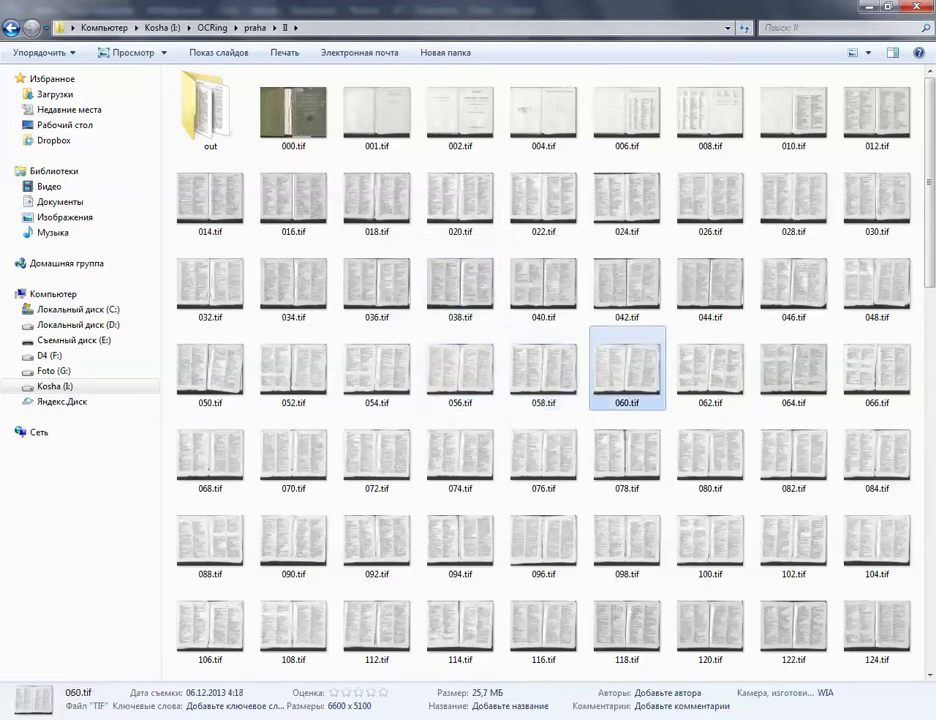
pyautogui.scroll(-10, 543, 460)
pyautogui.scroll(8, 543, 470)
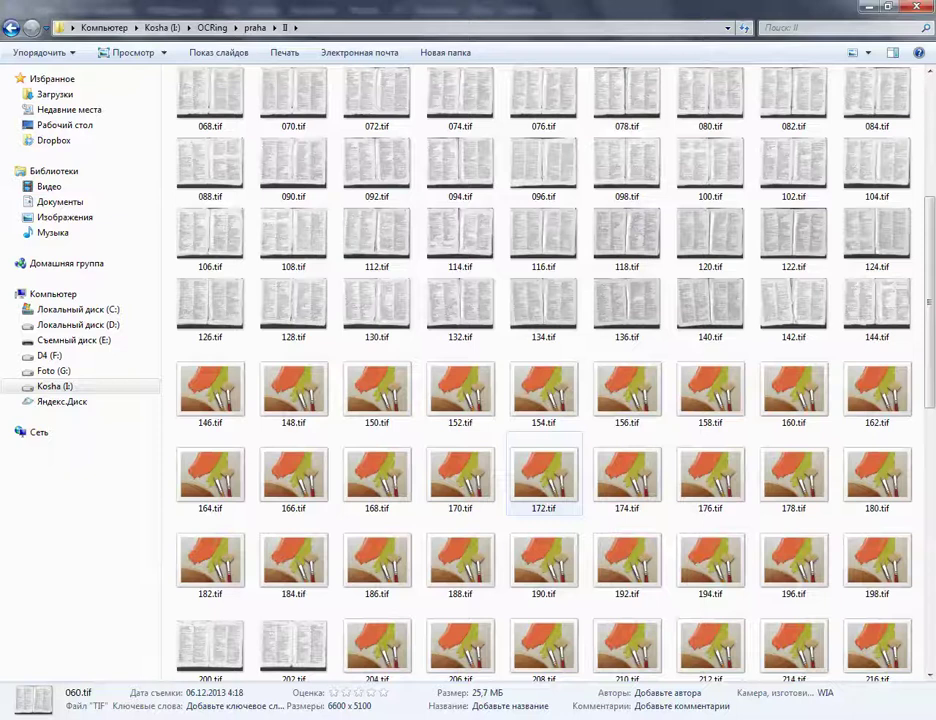
pyautogui.scroll(4, 543, 475)
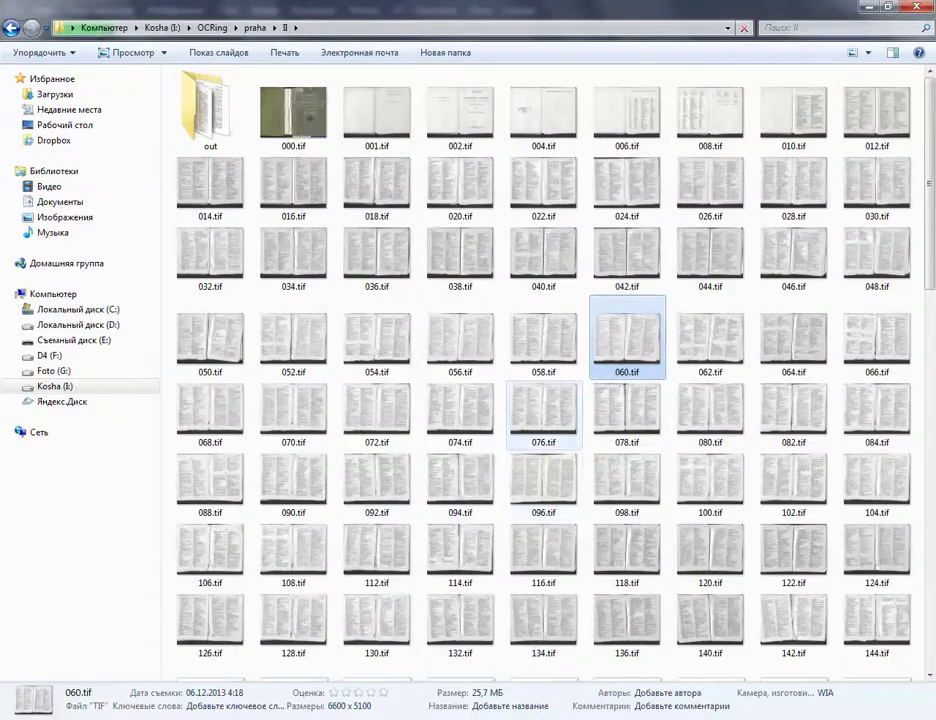
# - View the scanned spreads one by one at full size from 076.tif to 098.tif, and close the viewer
pyautogui.click(543, 415)
pyautogui.doubleClick(543, 415)
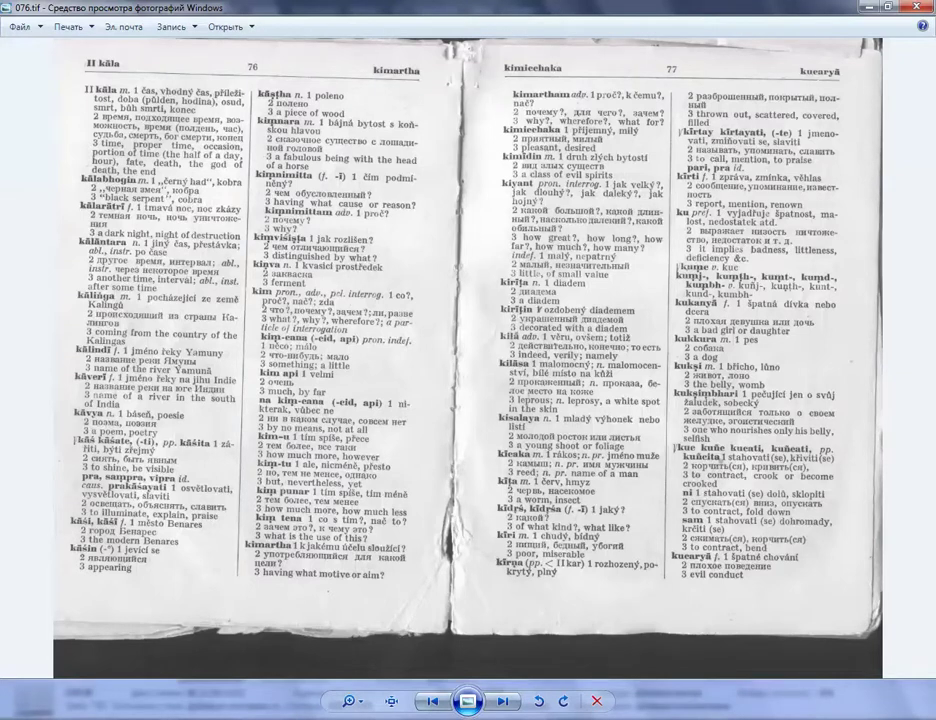
pyautogui.press('Right')
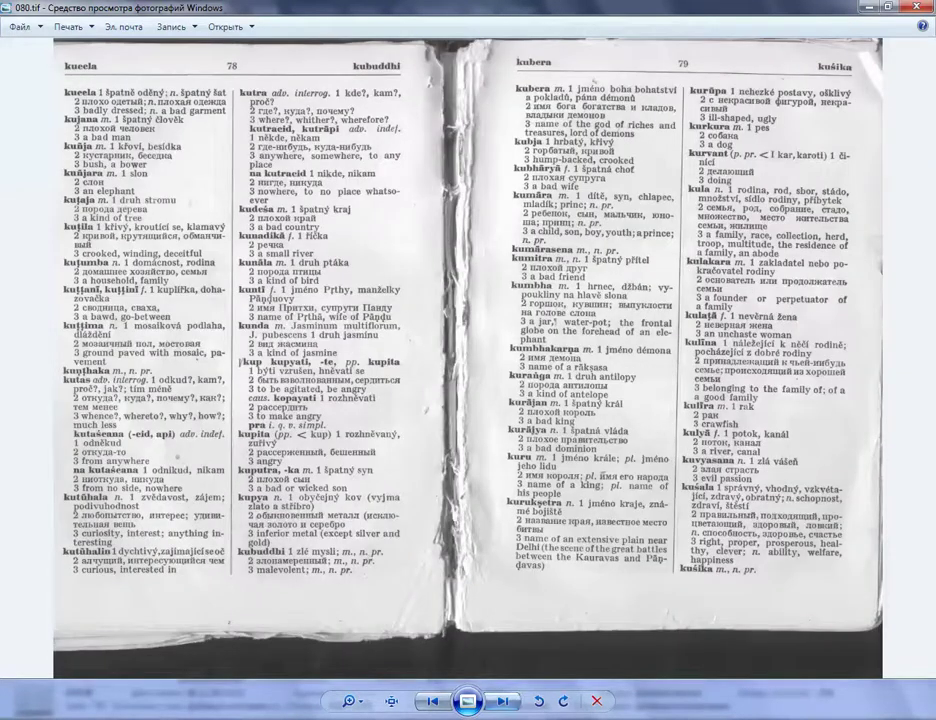
pyautogui.press('Right')
pyautogui.press('Right')
pyautogui.press('Right')
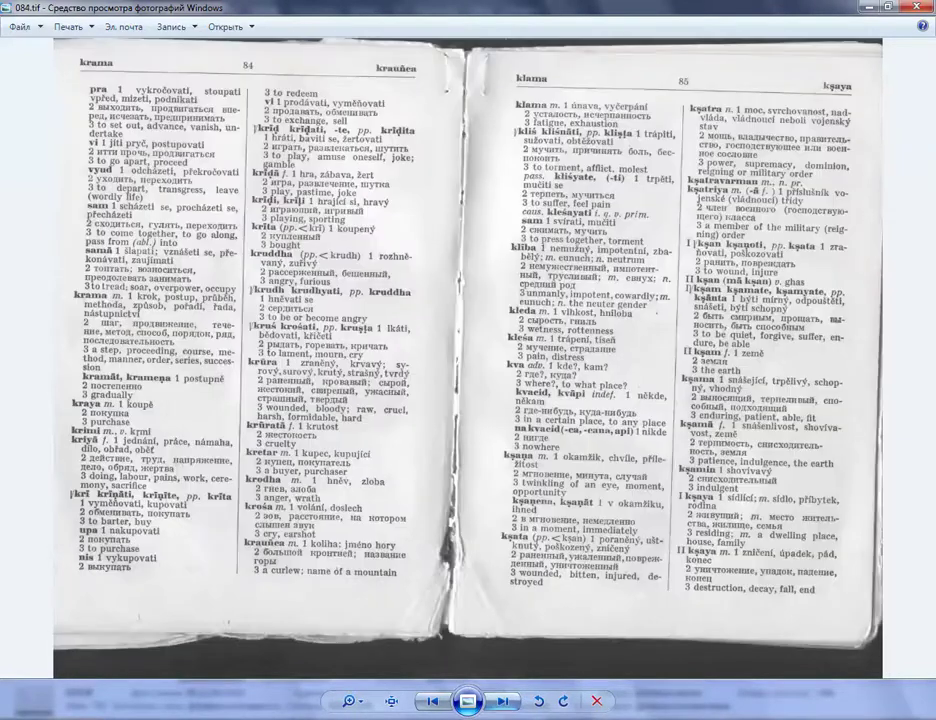
pyautogui.press('Right')
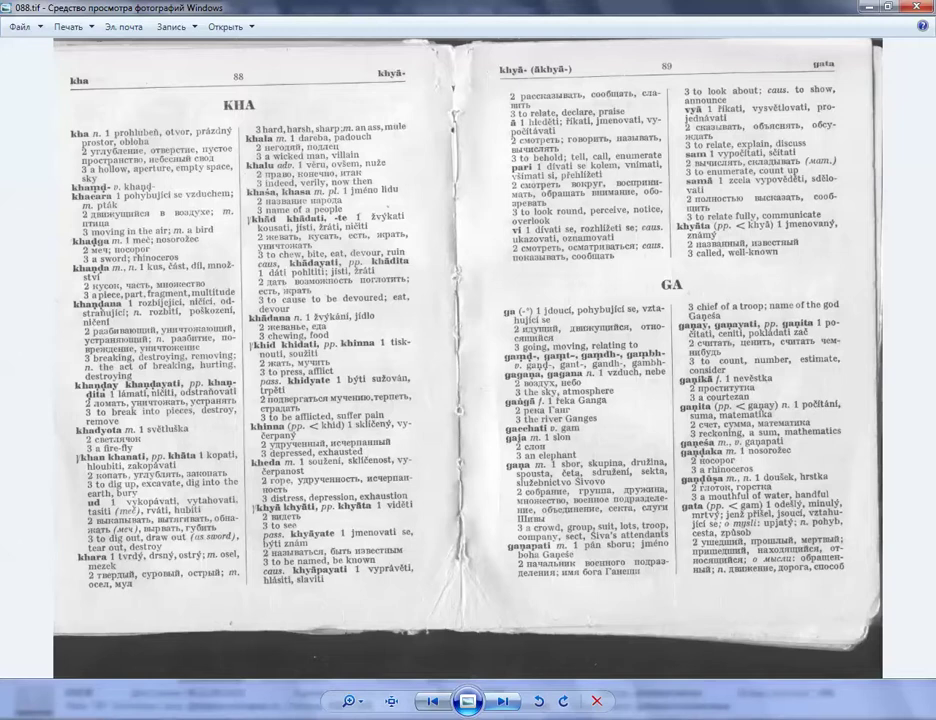
pyautogui.press('Right')
pyautogui.press('Right')
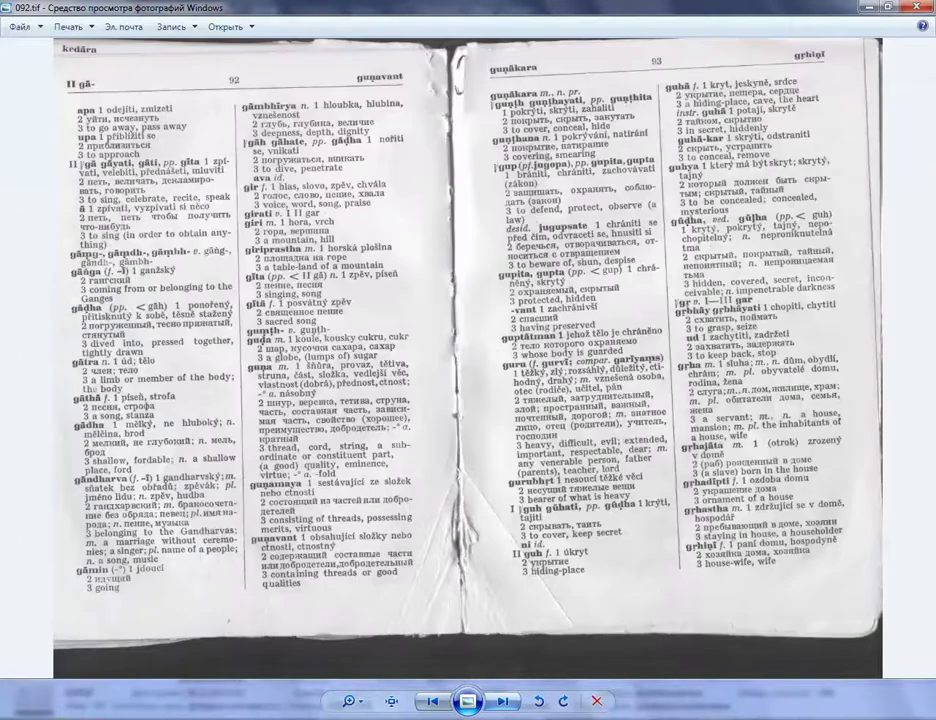
pyautogui.press('Right')
pyautogui.press('Right')
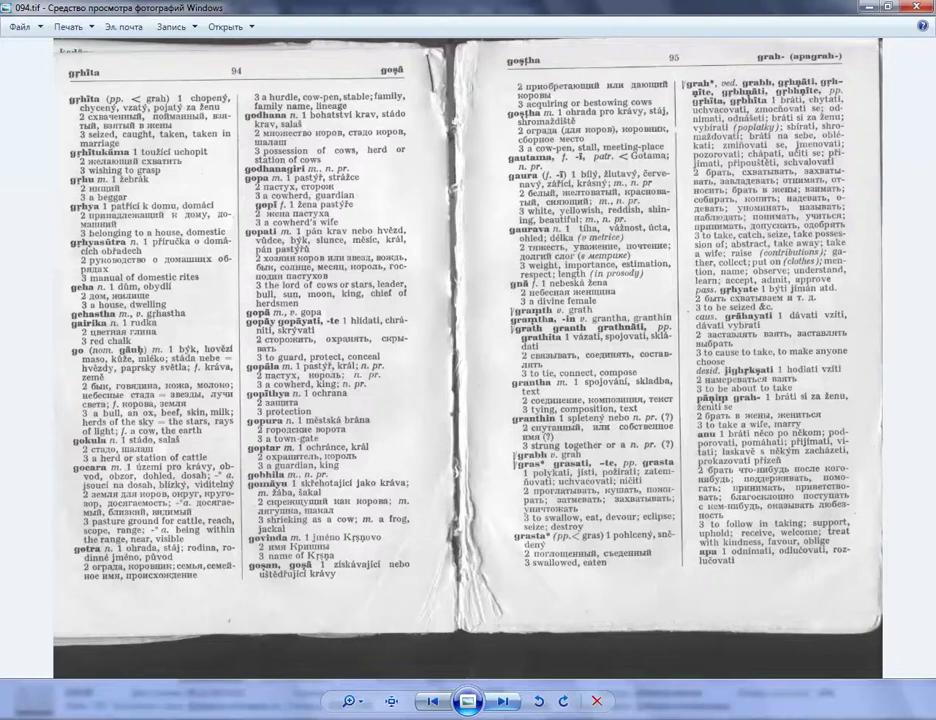
pyautogui.press('Right')
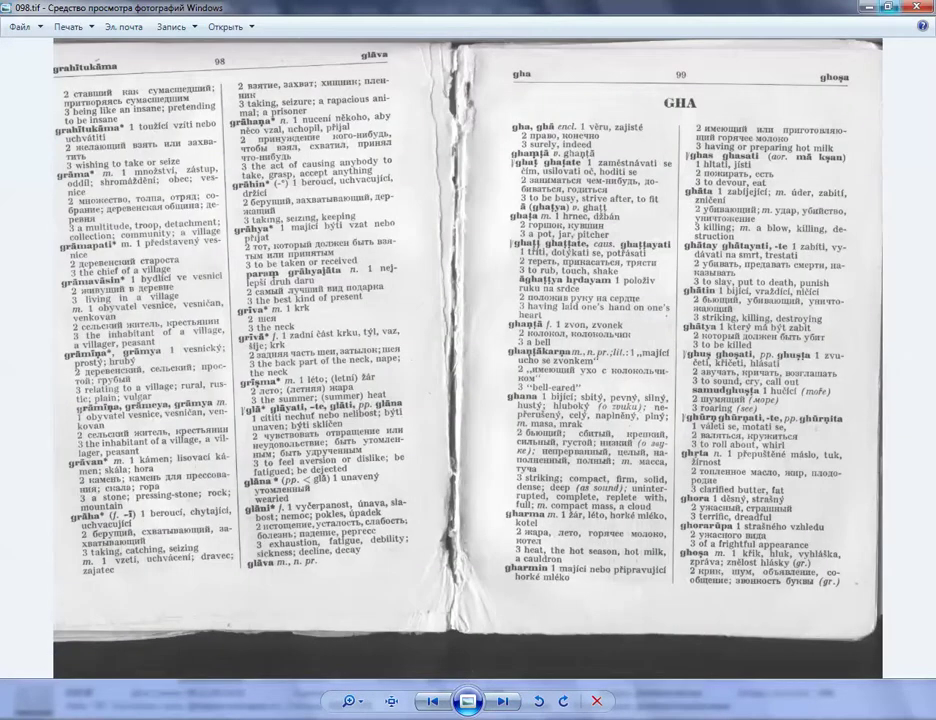
pyautogui.click(916, 6)
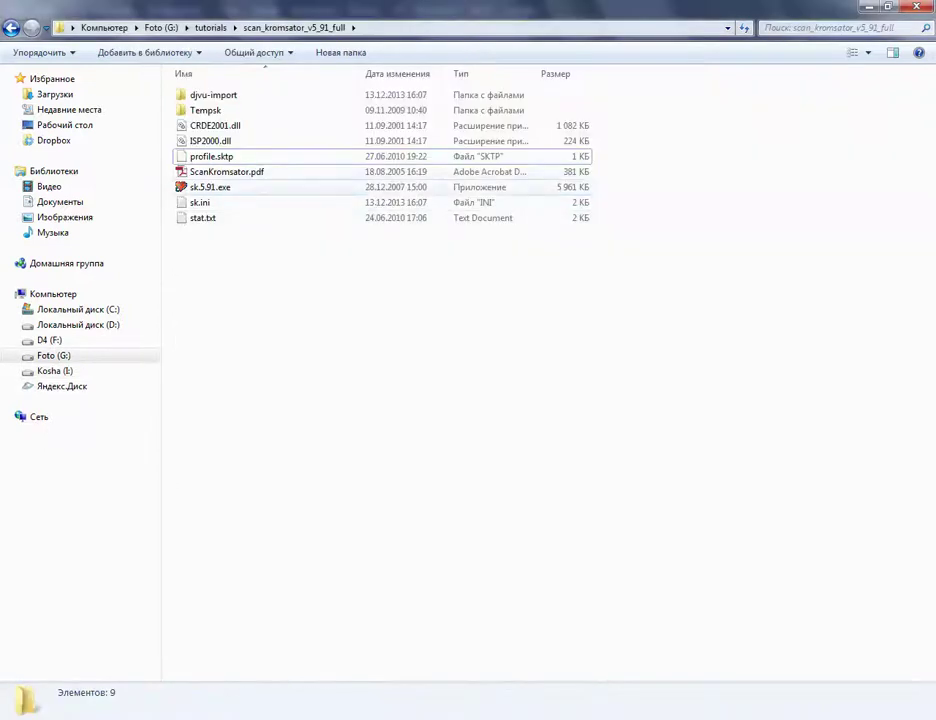
# - Launch ScanKromsator from sk.5.91.exe in the scan_kromsator_v5_91_full folder
pyautogui.click(210, 187)
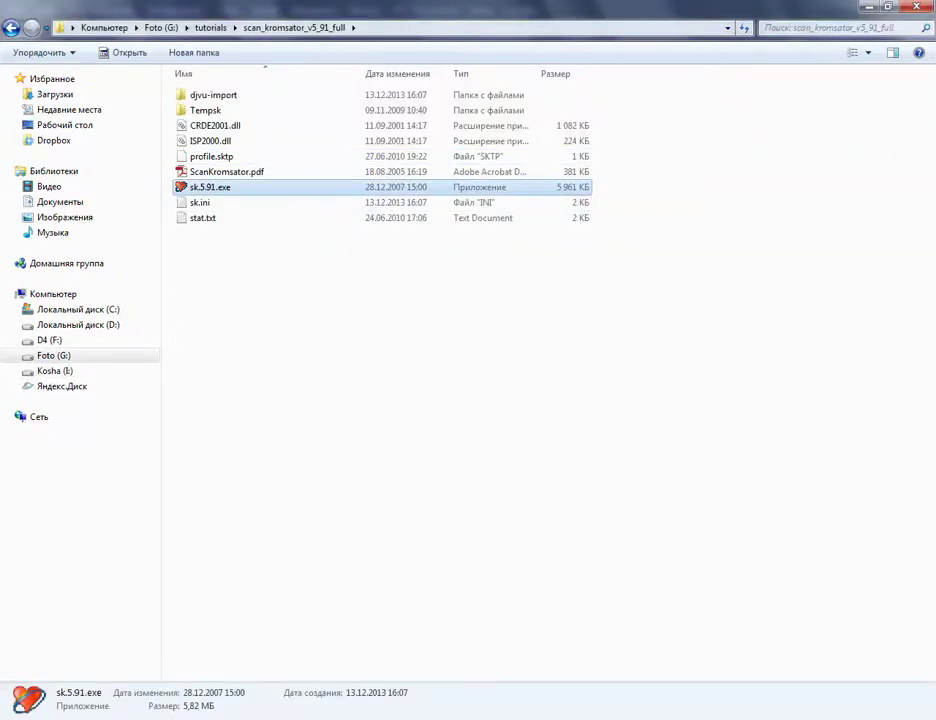
pyautogui.press('Return')
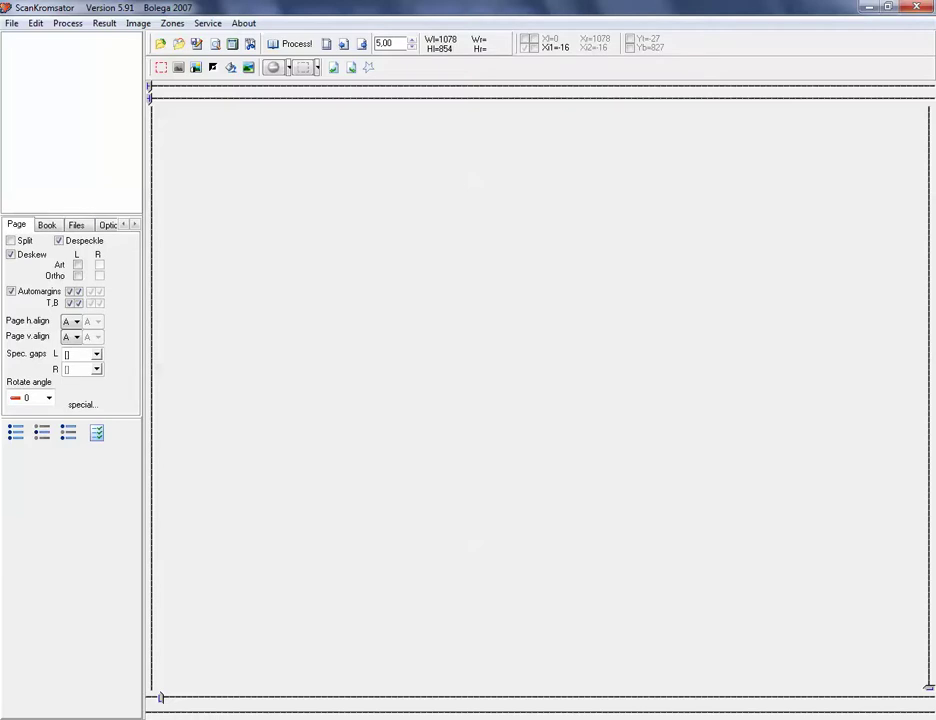
pyautogui.click(11, 23)
pyautogui.press('Down')
pyautogui.press('Down')
pyautogui.press('Right')
pyautogui.press('Escape')
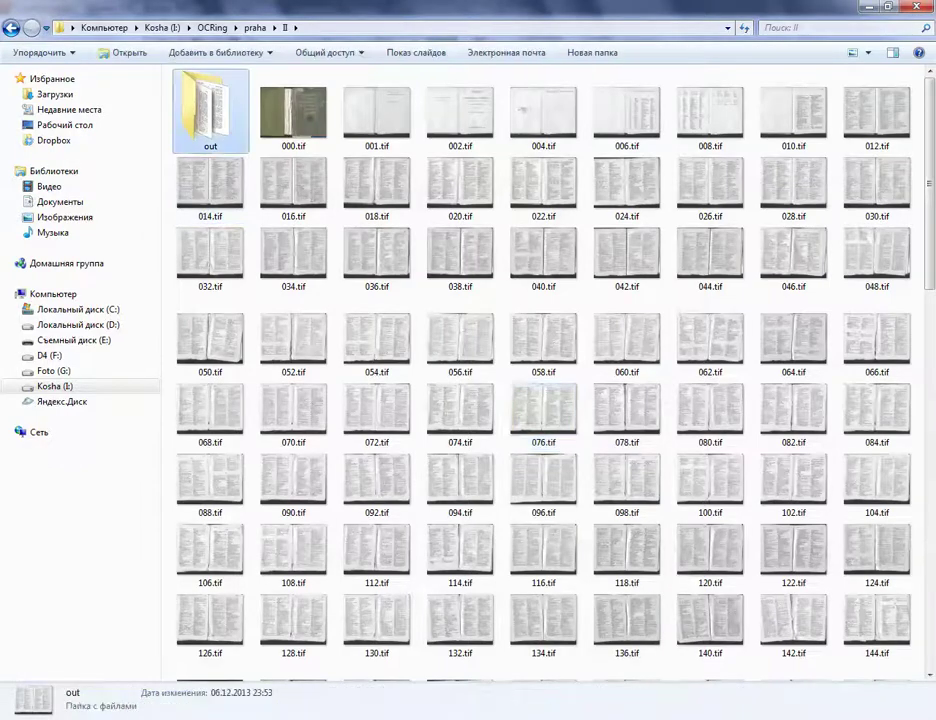
# - Open the out folder of processed pages and examine -frishII0024.tif enlarged
pyautogui.press('Return')
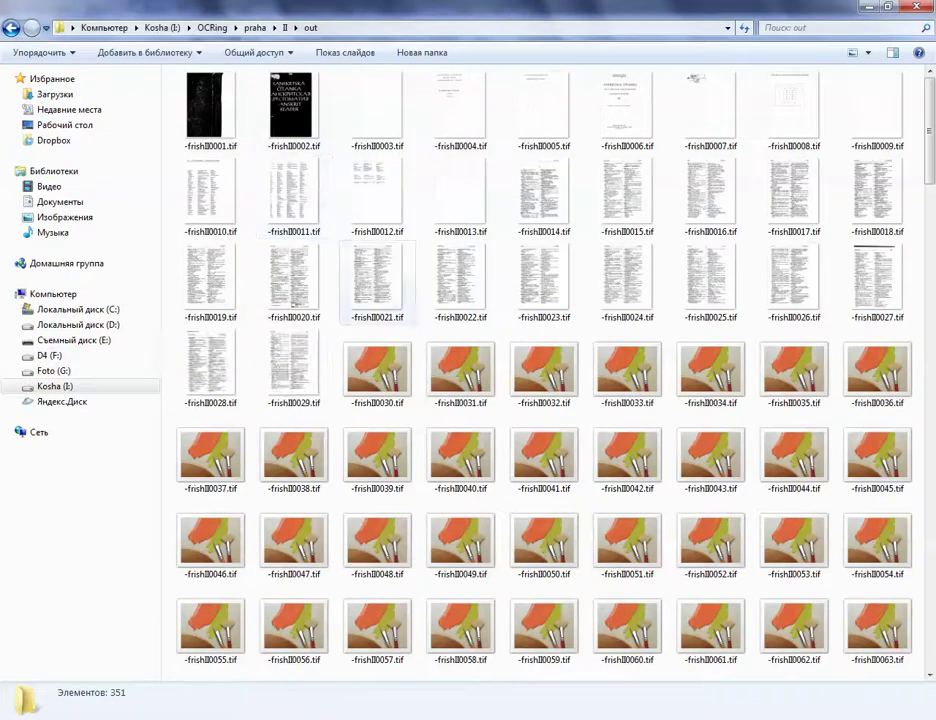
pyautogui.doubleClick(627, 278)
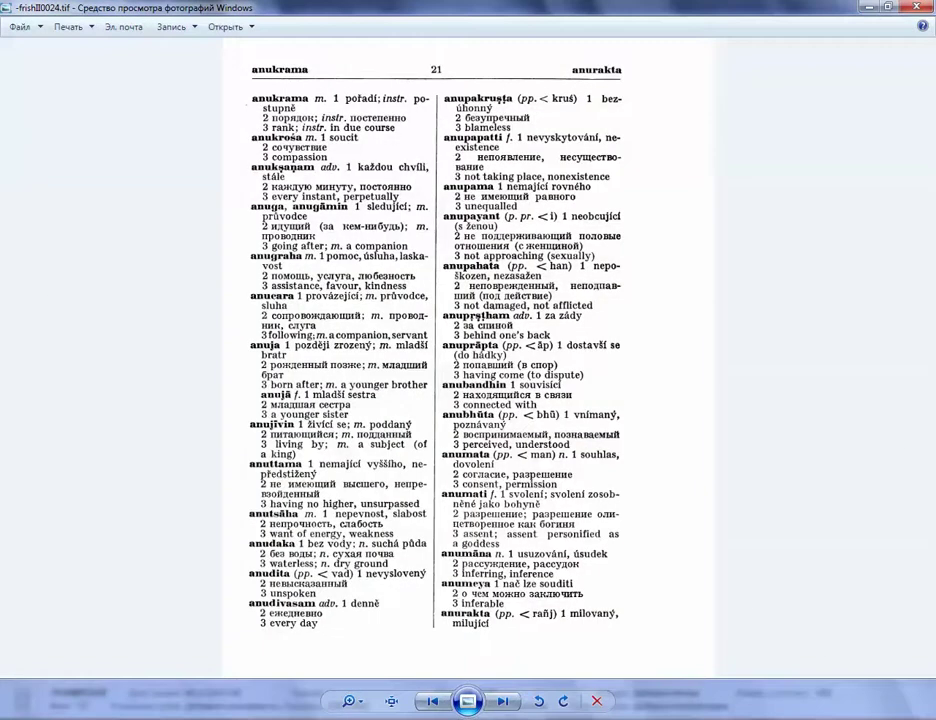
pyautogui.click(350, 701)
pyautogui.moveTo(351, 703)
pyautogui.mouseDown()
pyautogui.moveTo(351, 675)
pyautogui.moveTo(352, 702)
pyautogui.mouseUp()
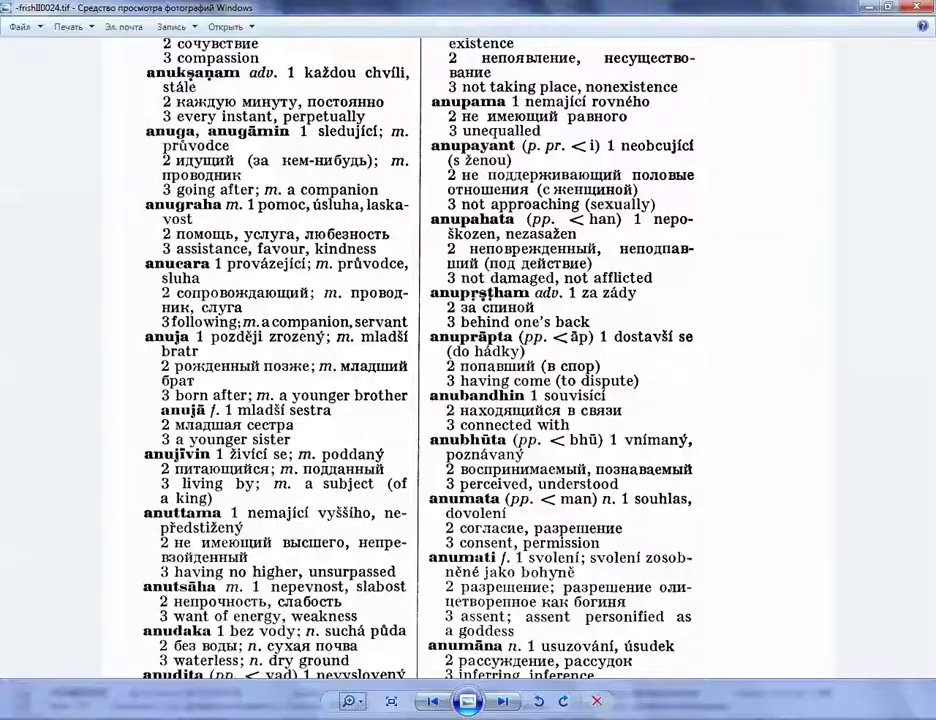
pyautogui.hotkey('alt', 'F4')
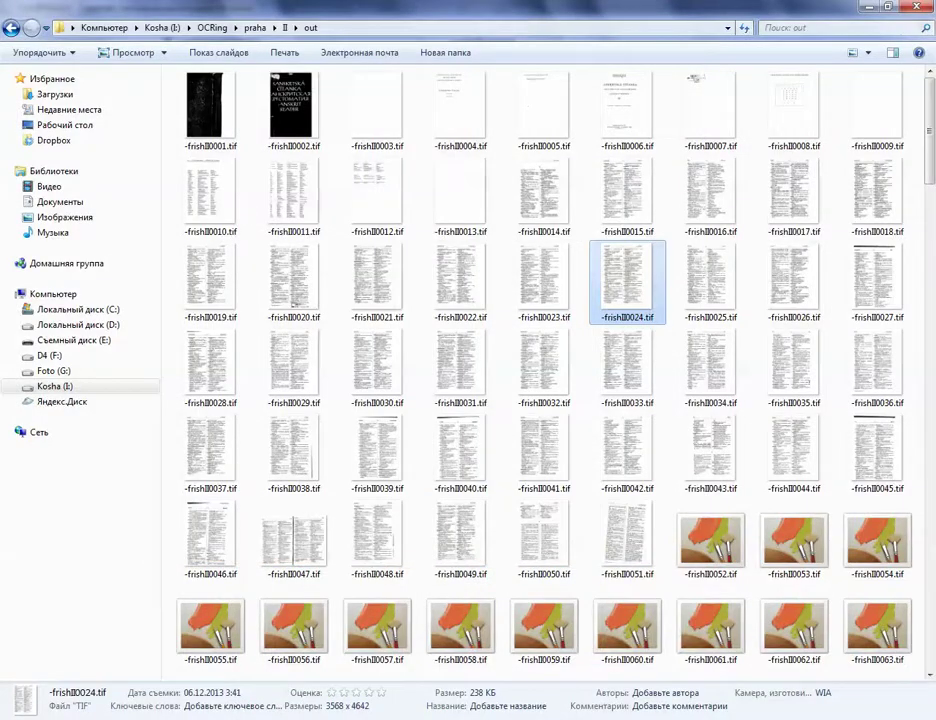
# - Check the processed page thumbnails -frishII0034.tif, -frishII0043.tif, -frishII0042.tif and -frishII0041.tif in the out folder
pyautogui.click(711, 367)
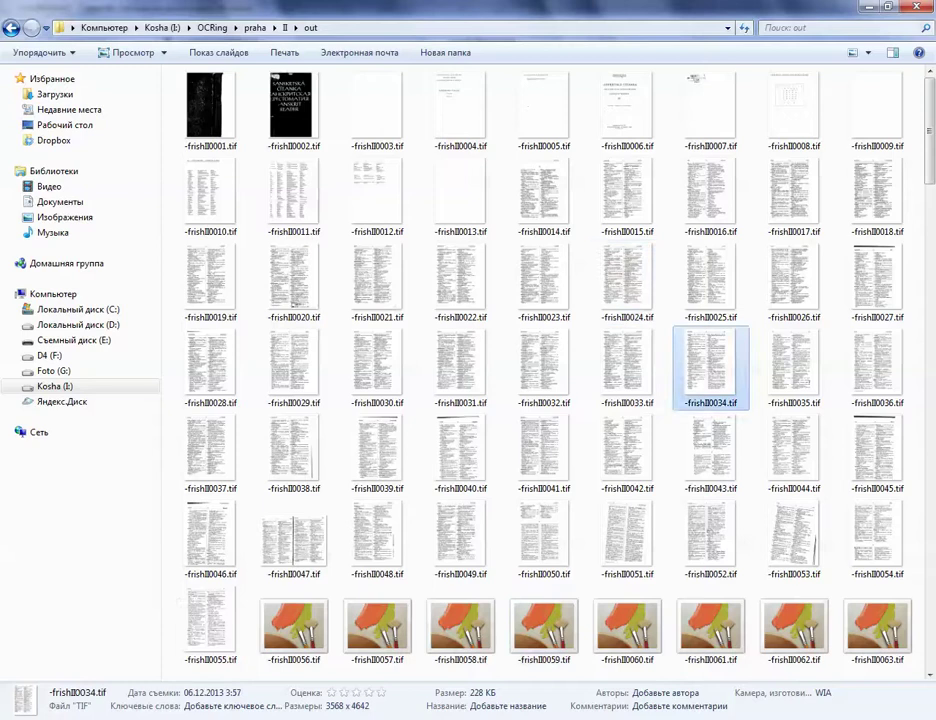
pyautogui.click(711, 453)
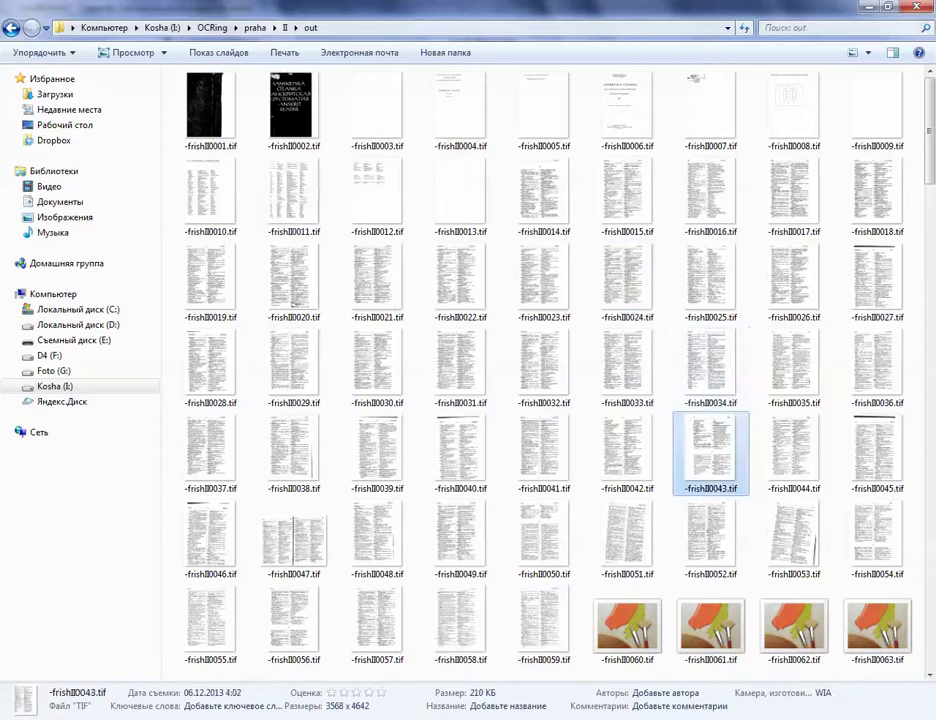
pyautogui.click(628, 453)
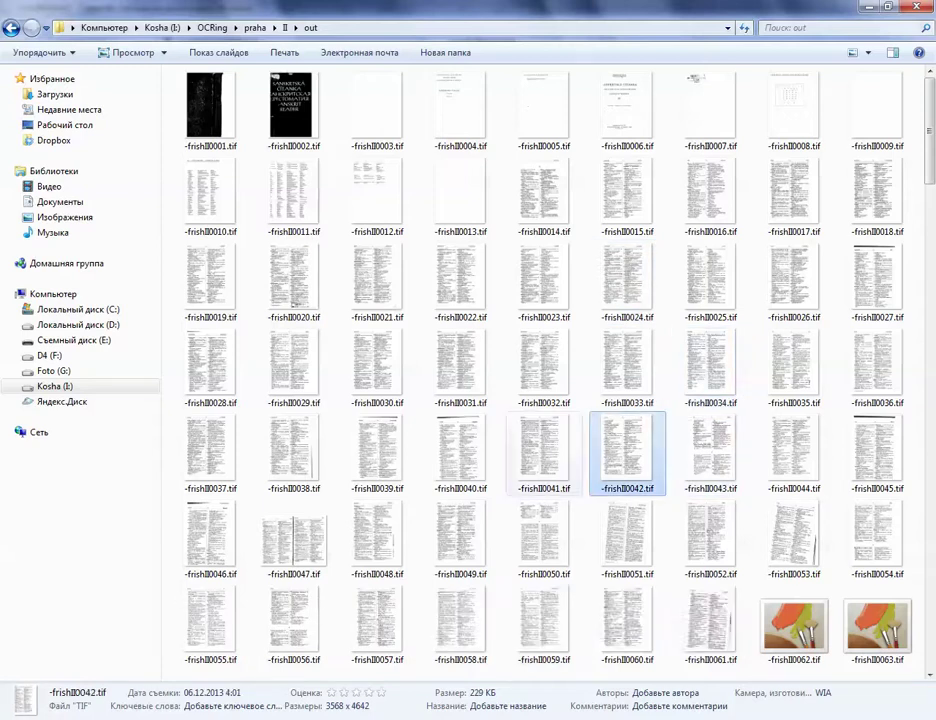
pyautogui.click(544, 453)
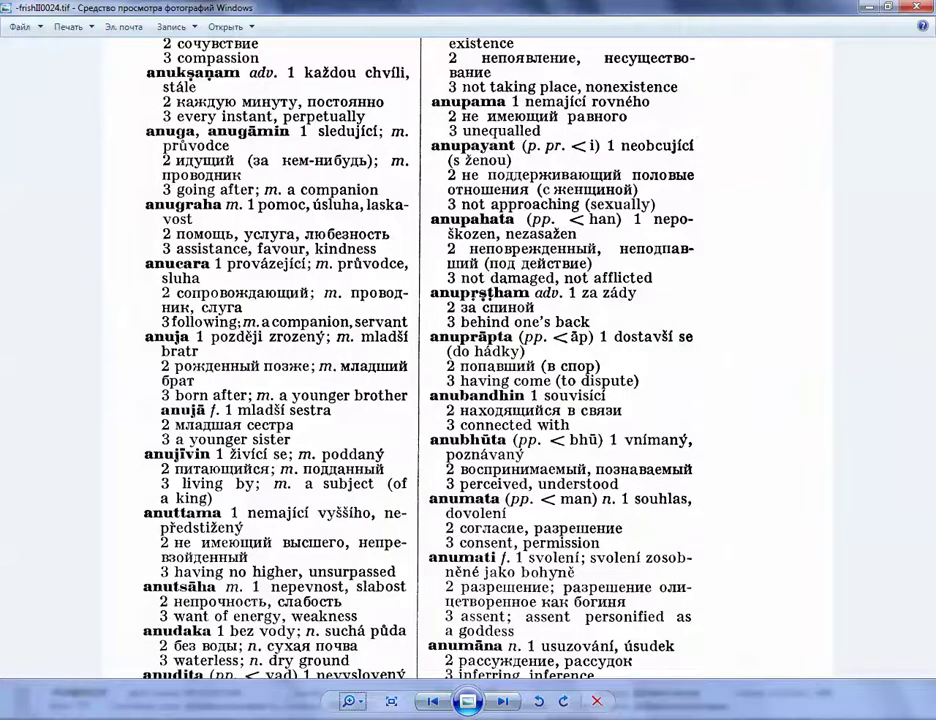
# - Read through the enlarged -frishII0024.tif and page forward to examine -frishII0027.tif for leftover scan edges
pyautogui.moveTo(468, 430); pyautogui.dragTo(468, 276)
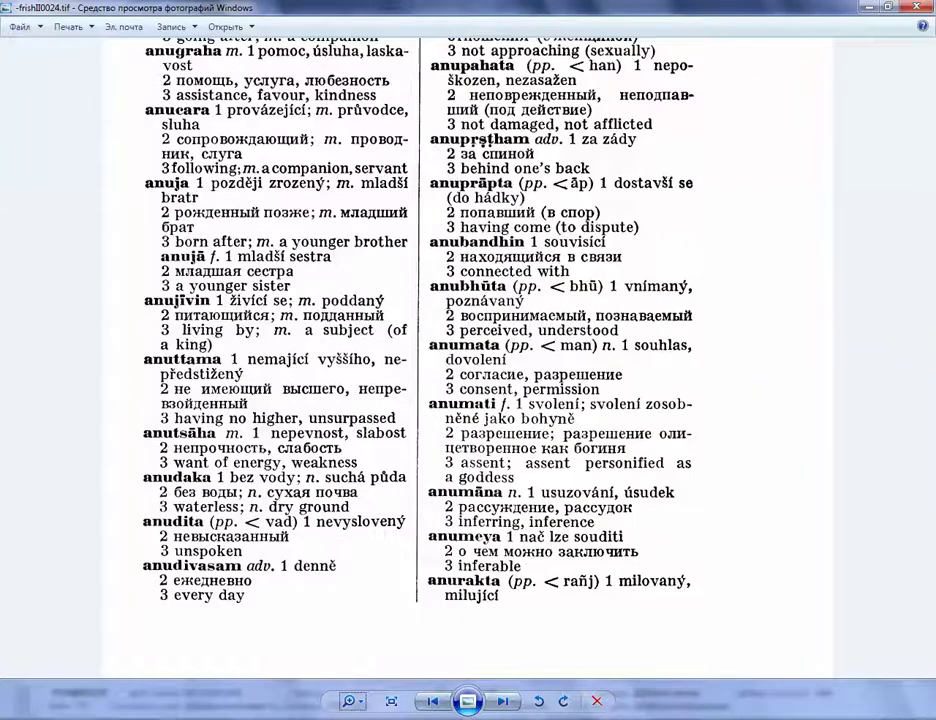
pyautogui.scroll(5, 468, 360)
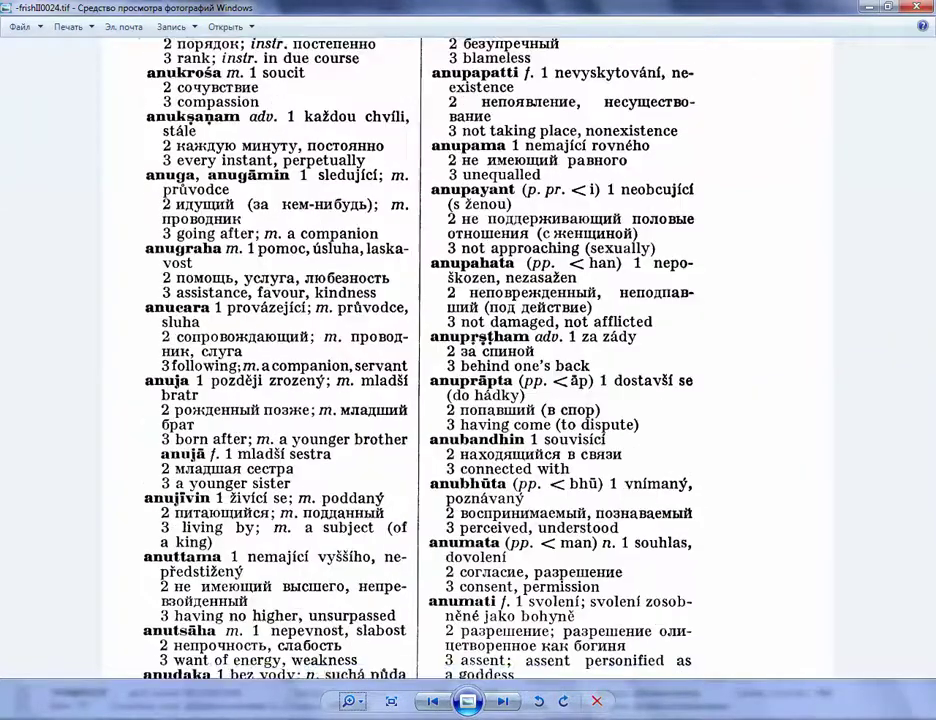
pyautogui.press('Right')
pyautogui.press('Right')
pyautogui.press('Right')
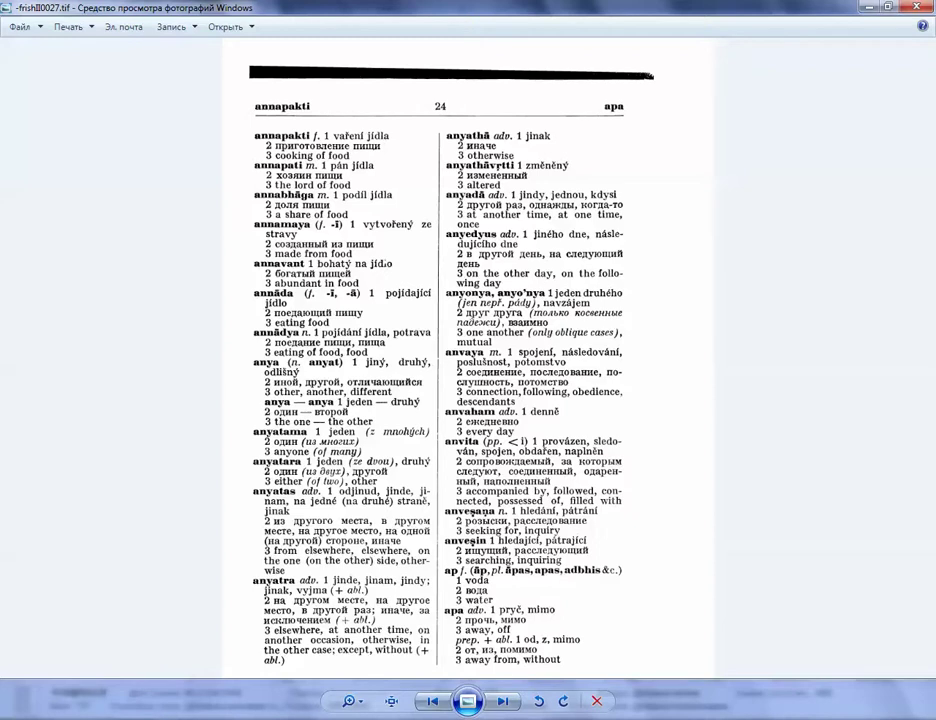
pyautogui.press('Escape')
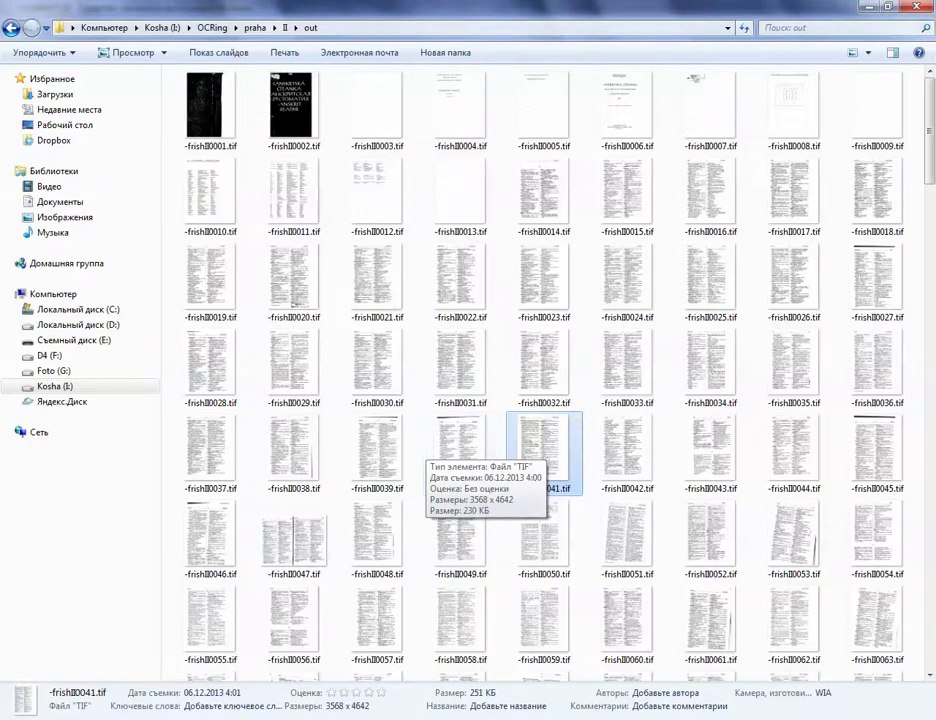
# - Browse further through the processed page thumbnails in the out folder, returning to that folder from ScanKromsator
pyautogui.scroll(-15, 455, 445)
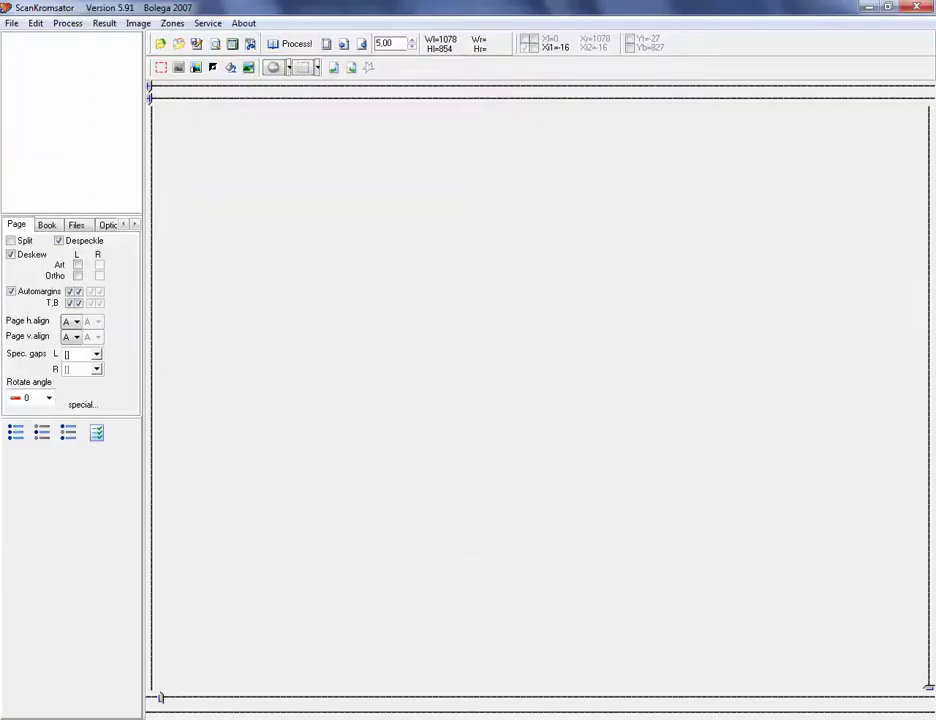
pyautogui.moveTo(174, 717)
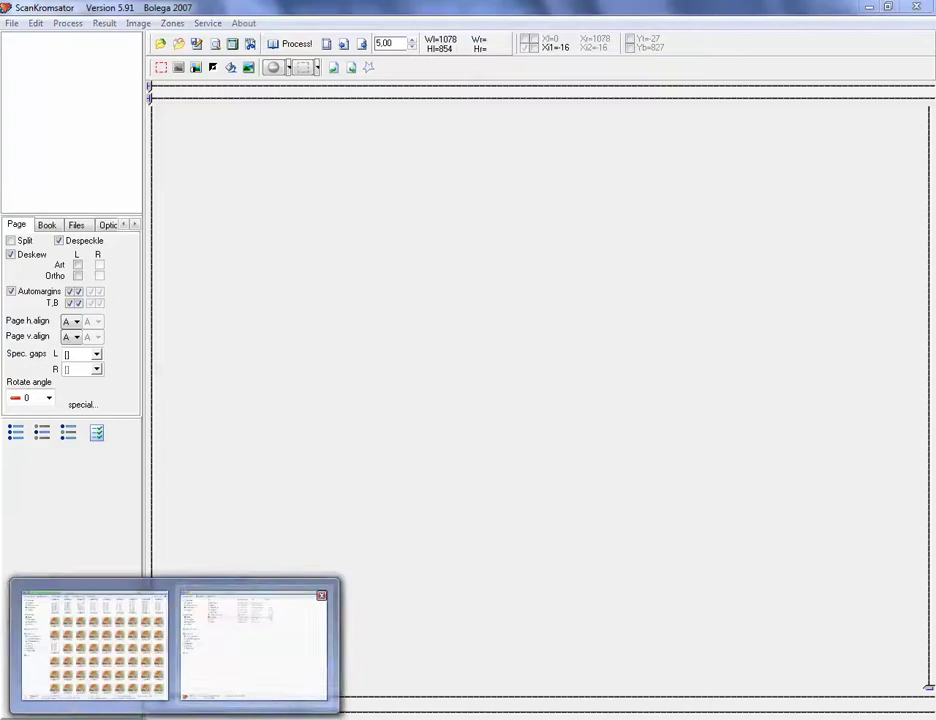
pyautogui.click(253, 650)
pyautogui.click(94, 650)
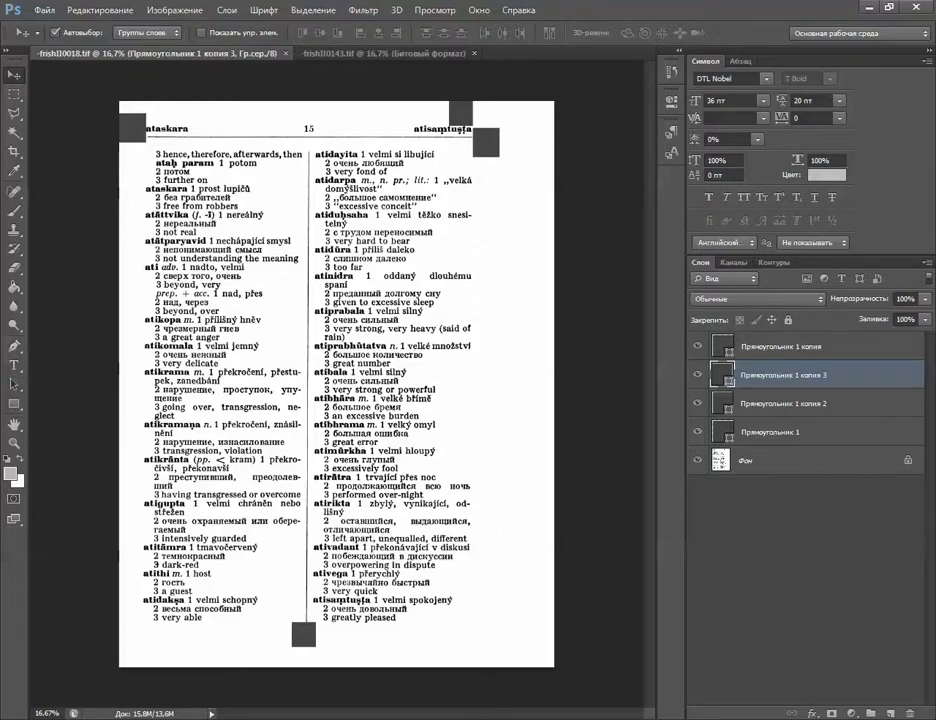
# - Frame a crop of page 15 about 3116 × 4471 px, trimming the right and bottom margins to the outer edges of the grey squares
pyautogui.hotkey('ctrl', '+')
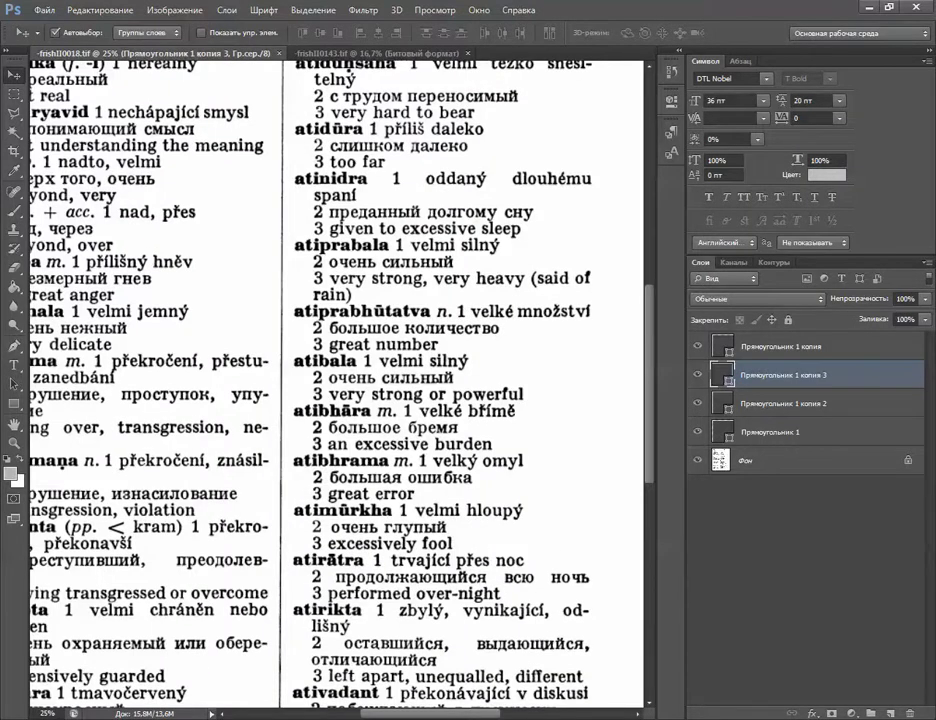
pyautogui.hotkey('ctrl', '+')
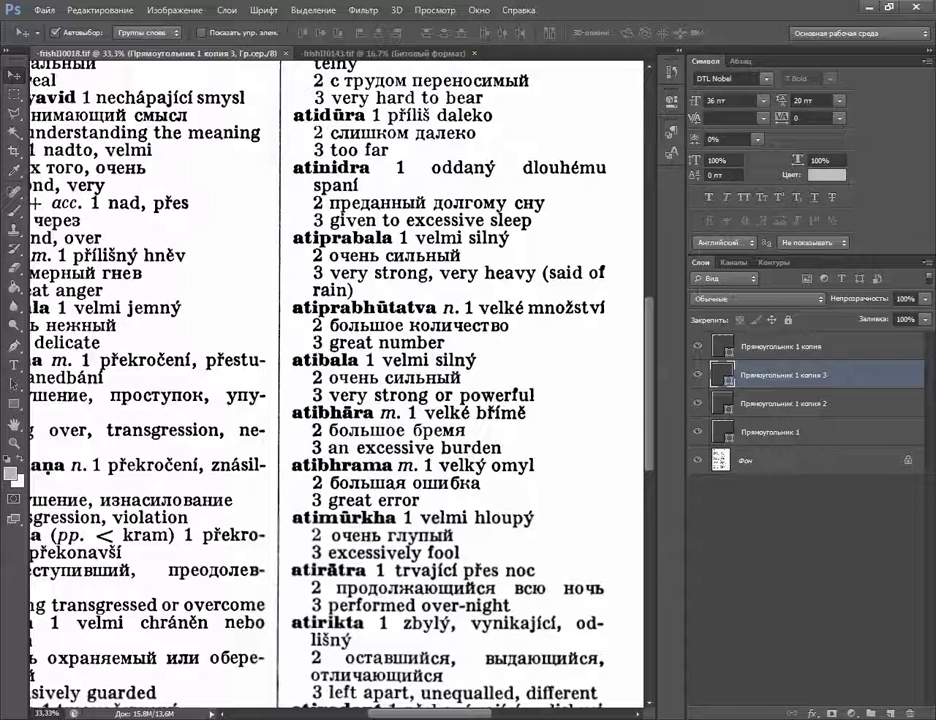
pyautogui.hotkey('ctrl', '-')
pyautogui.hotkey('ctrl', '-')
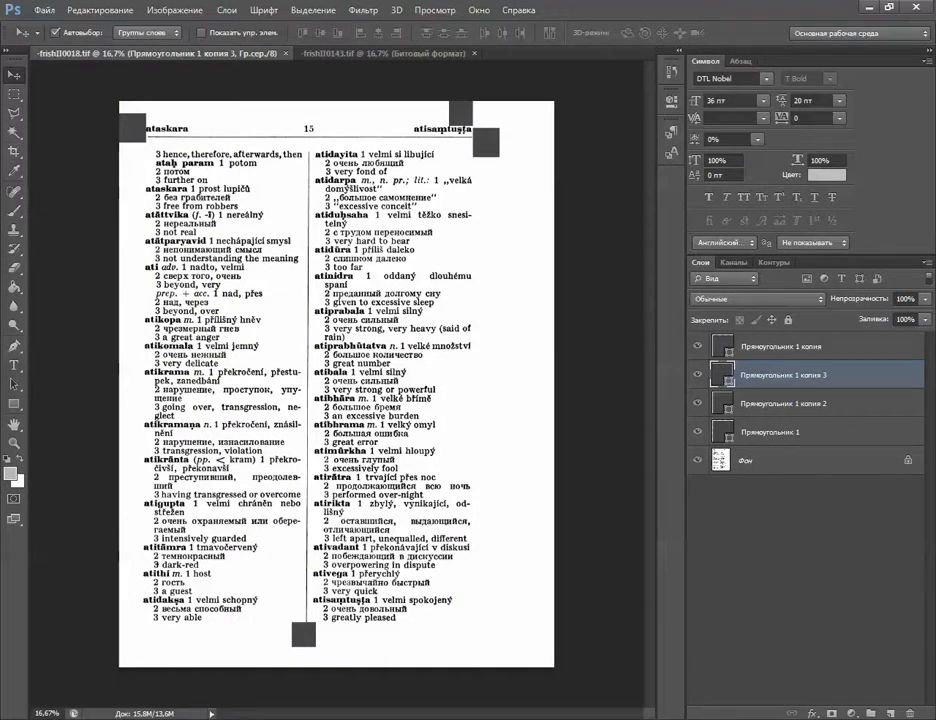
pyautogui.click(780, 461)
pyautogui.press('i')
pyautogui.press('c')
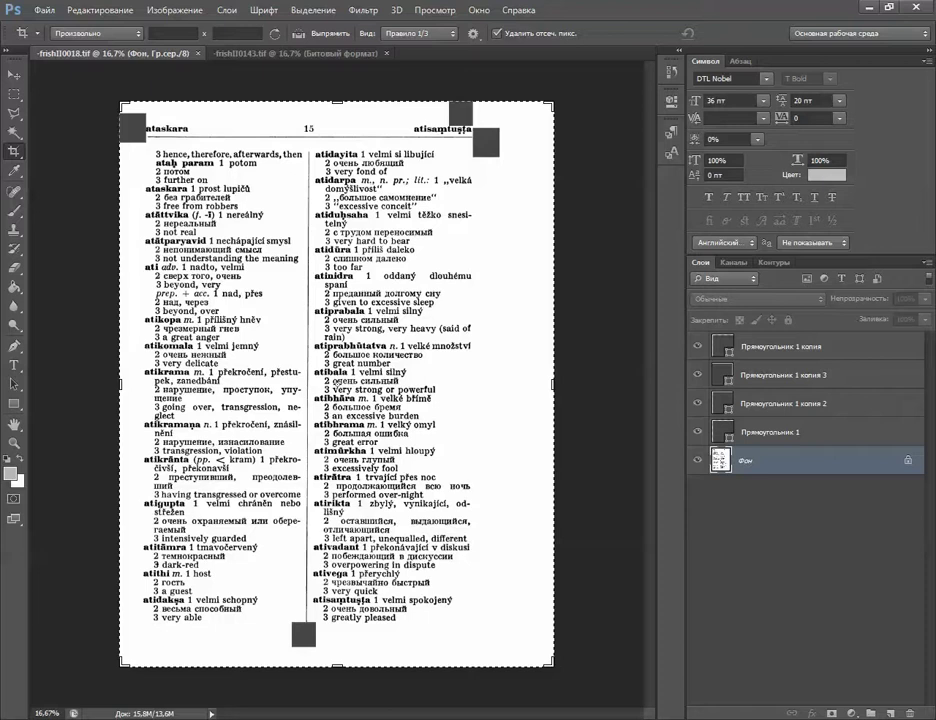
pyautogui.press('Return')
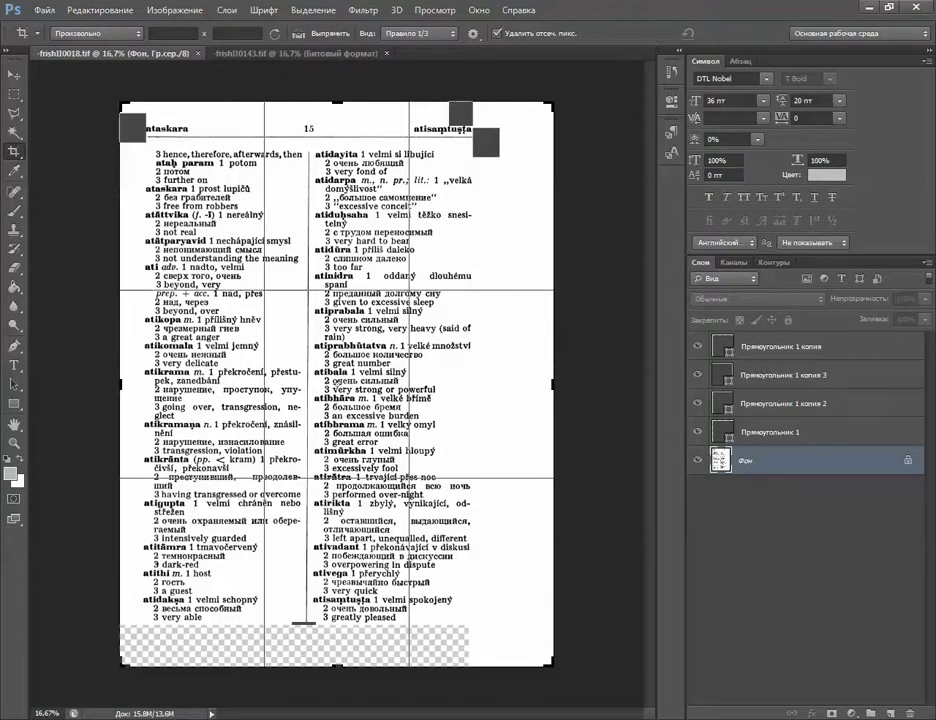
pyautogui.moveTo(553, 666); pyautogui.dragTo(526, 661)
pyautogui.moveTo(522, 615); pyautogui.dragTo(522, 612)
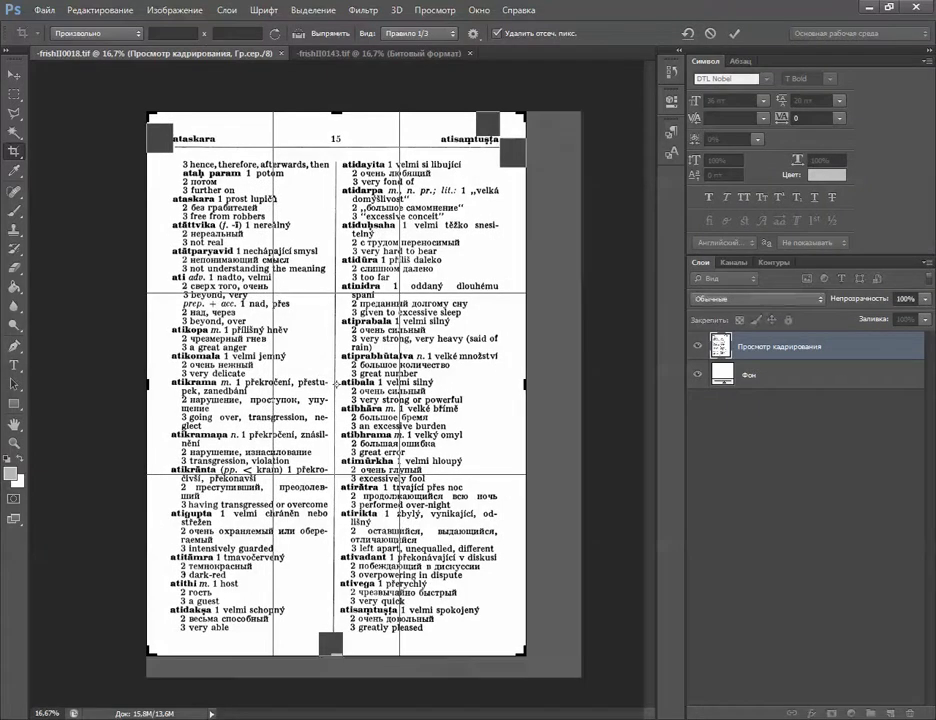
# - Check the crop frame against the grey margin squares at the page's upper-right corner and lower edge, and apply the crop
pyautogui.hotkey('ctrl', '+')
pyautogui.hotkey('ctrl', '+')
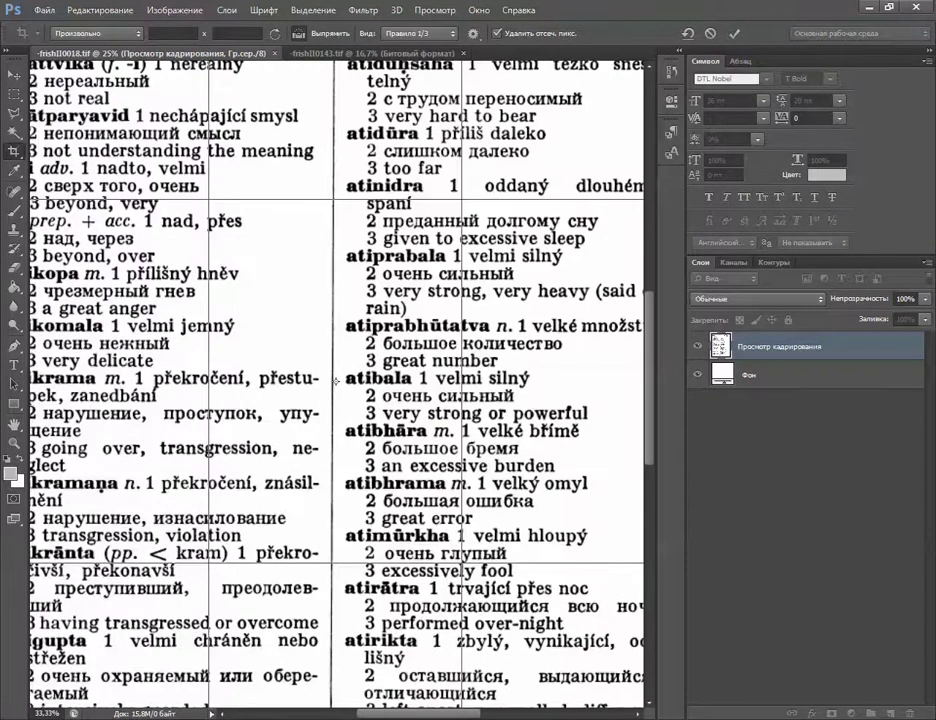
pyautogui.hotkey('ctrl', '+')
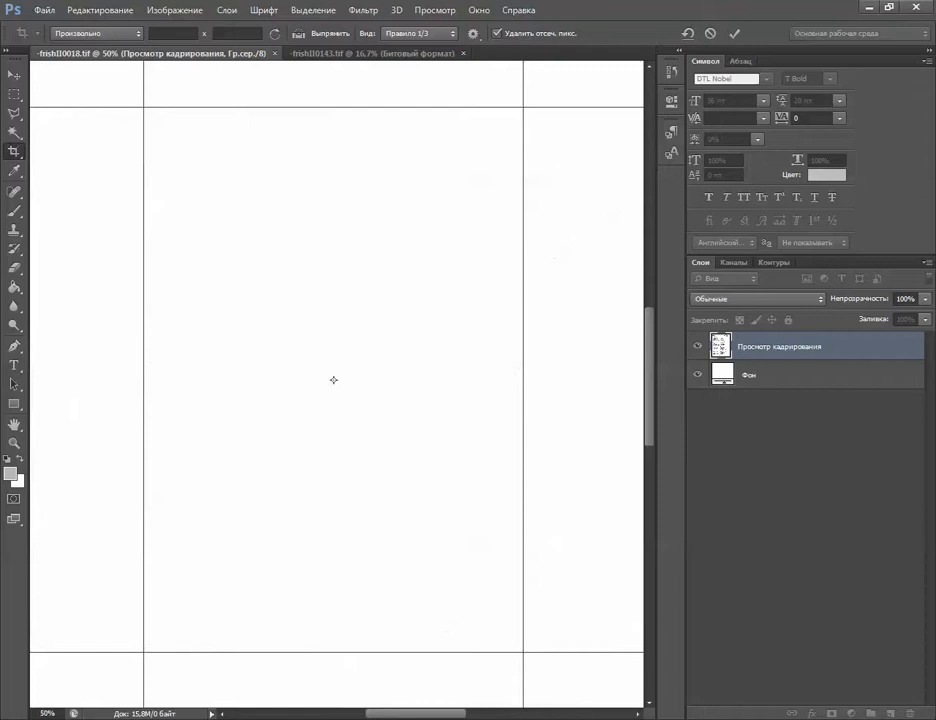
pyautogui.moveTo(570, 480); pyautogui.dragTo(47, 484)
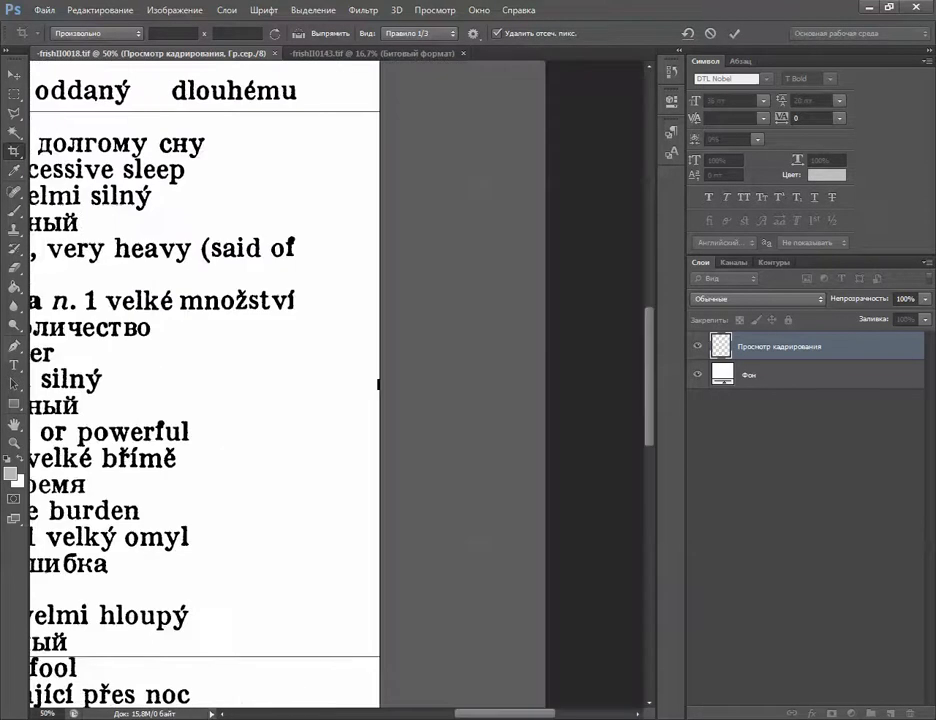
pyautogui.moveTo(430, 150); pyautogui.dragTo(134, 619)
pyautogui.moveTo(340, 200); pyautogui.dragTo(340, 306)
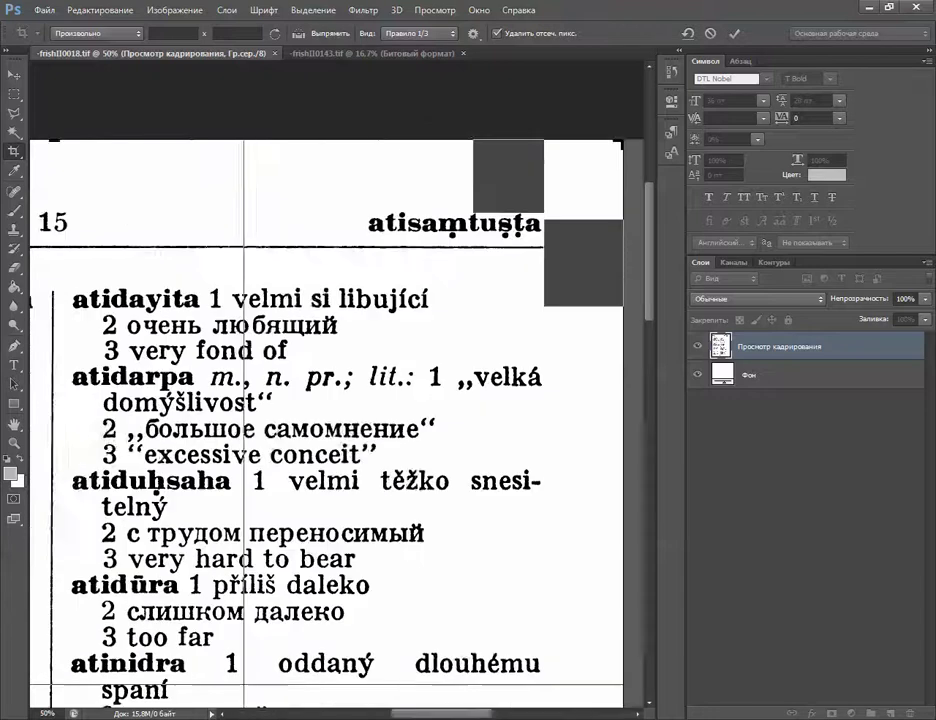
pyautogui.moveTo(441, 714); pyautogui.dragTo(480, 714)
pyautogui.hscroll(-2, 337, 385)
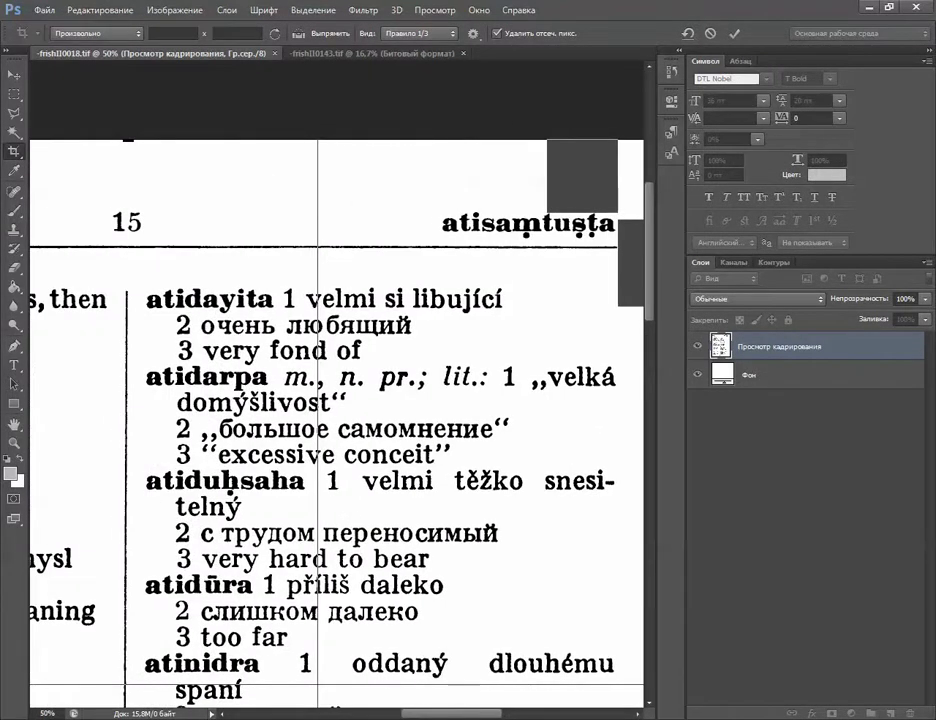
pyautogui.scroll(-11, 337, 385)
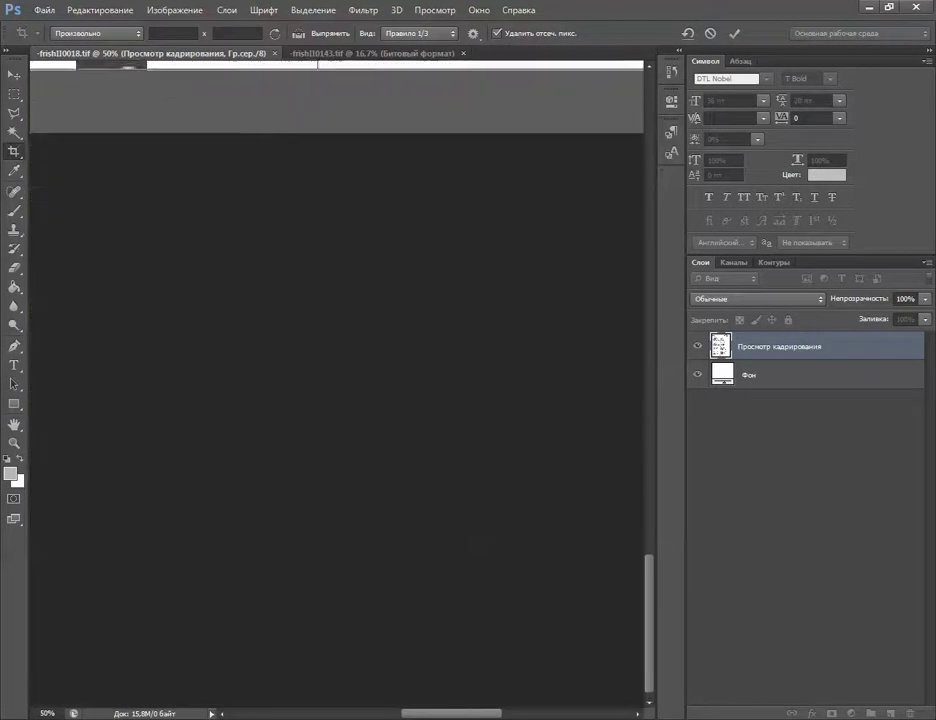
pyautogui.hotkey('ctrl', '-')
pyautogui.hotkey('ctrl', '-')
pyautogui.hotkey('ctrl', '-')
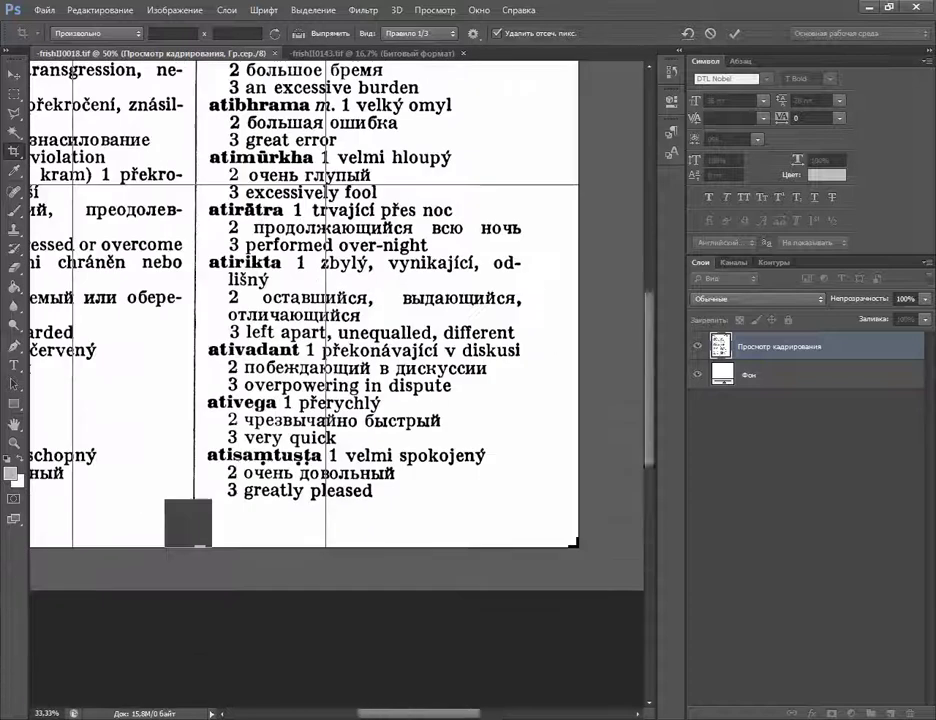
pyautogui.press('Return')
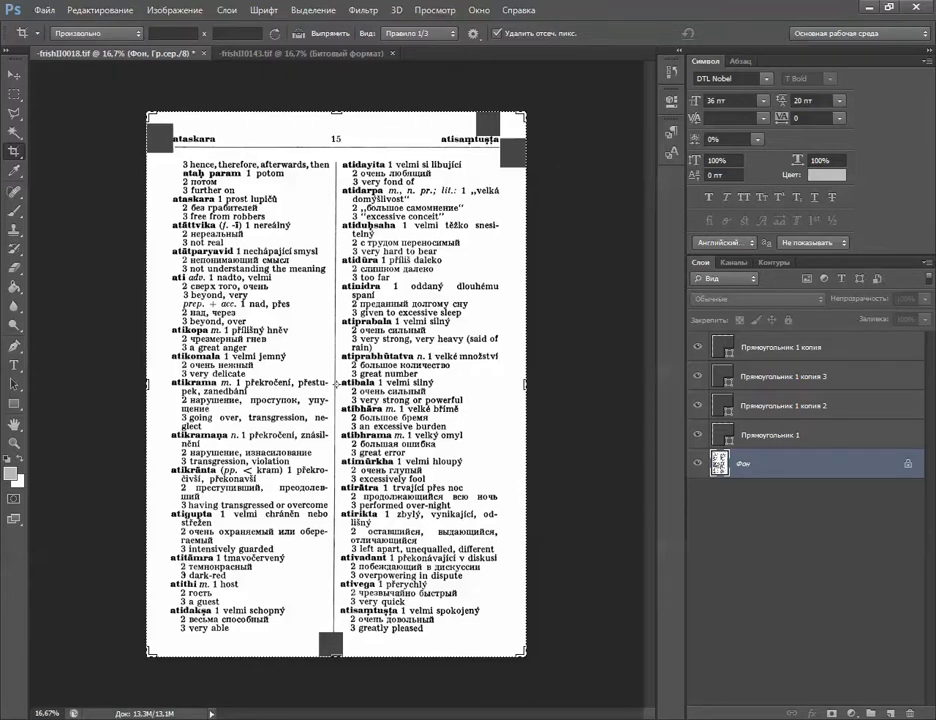
# - Create a blank 3116 × 4471 pixel document at 600 pixels/inch in 8-bit grayscale with a transparent background
pyautogui.hotkey('ctrl', 'n')
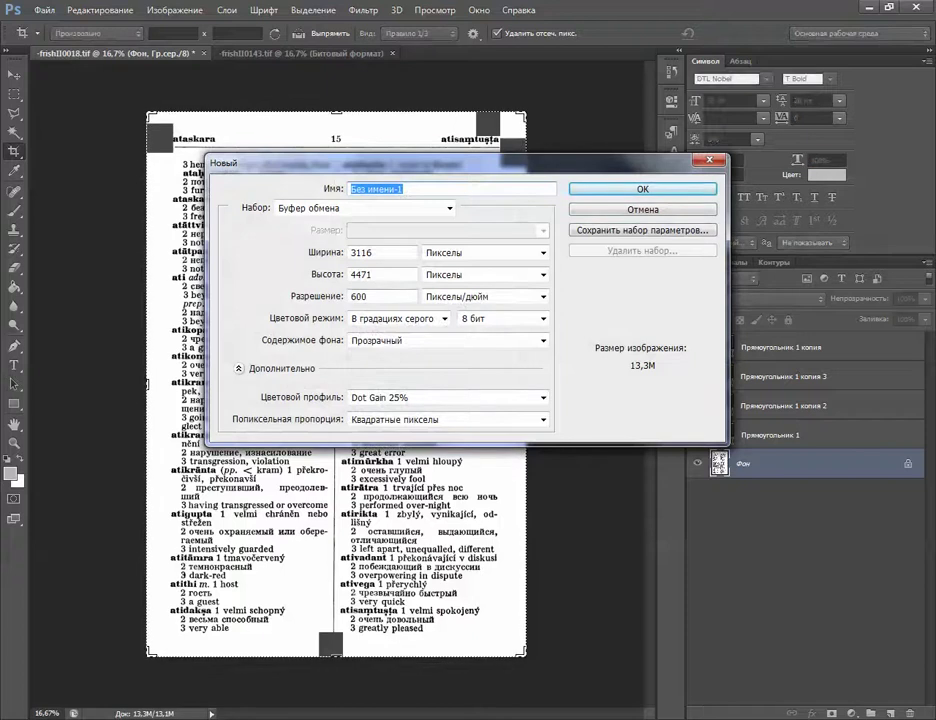
pyautogui.press('Tab')
pyautogui.press('Tab')
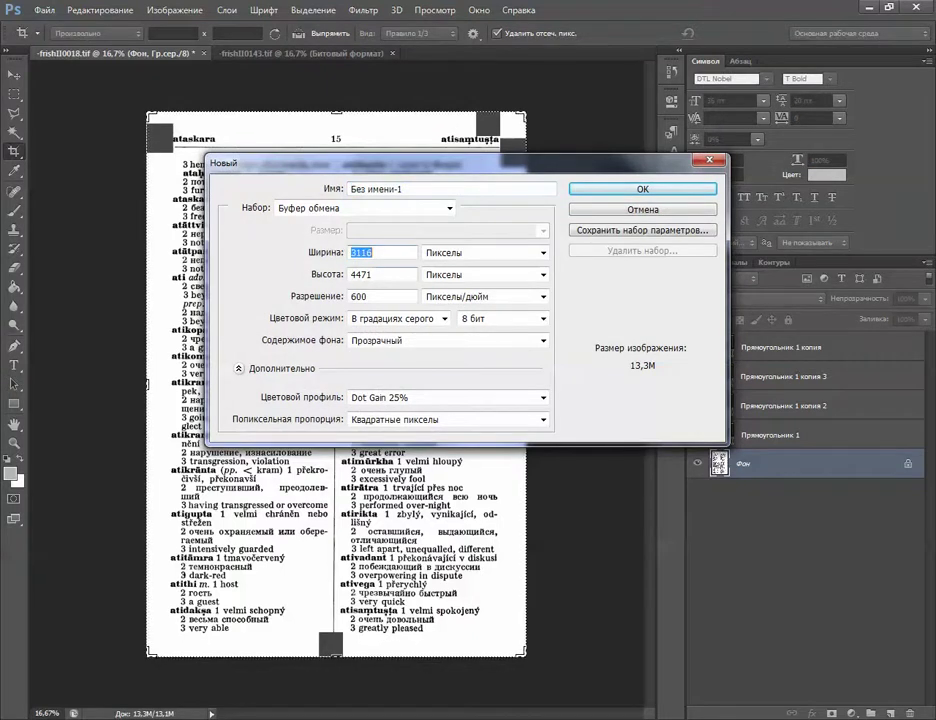
pyautogui.press('Tab')
pyautogui.press('Tab')
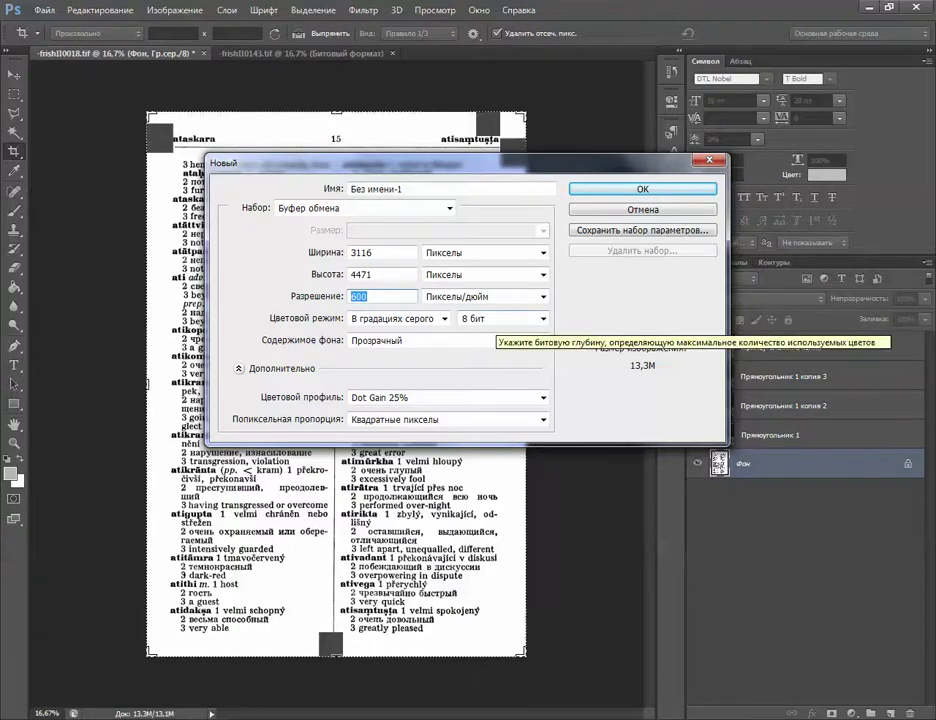
pyautogui.click(643, 210)
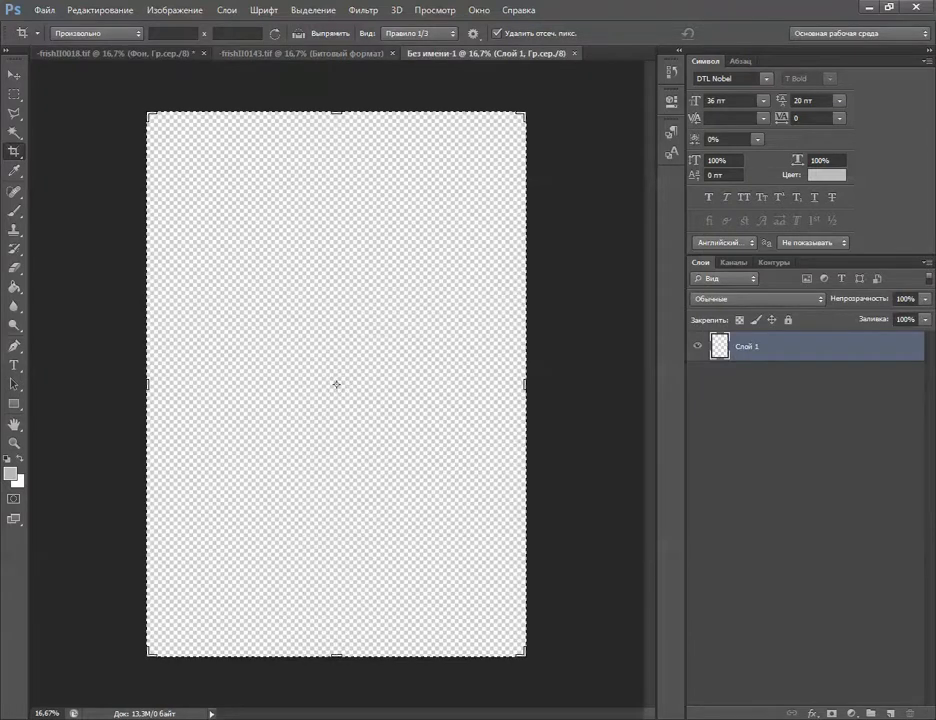
# - Open -frishII0197.tif from the out folder and paste its page image into the blank document
pyautogui.click(265, 52)
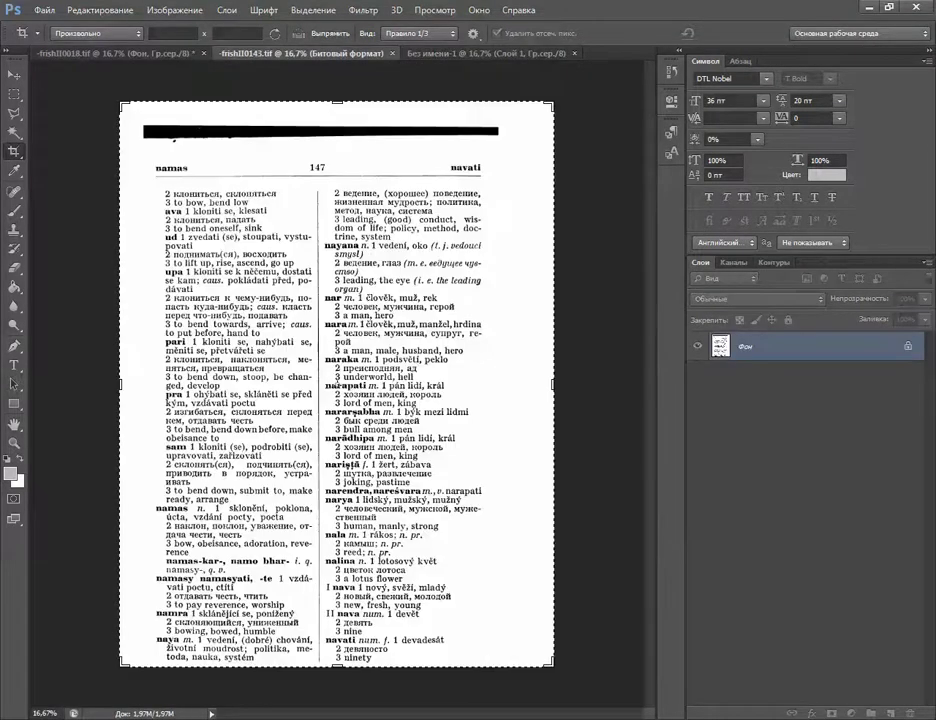
pyautogui.click(45, 10)
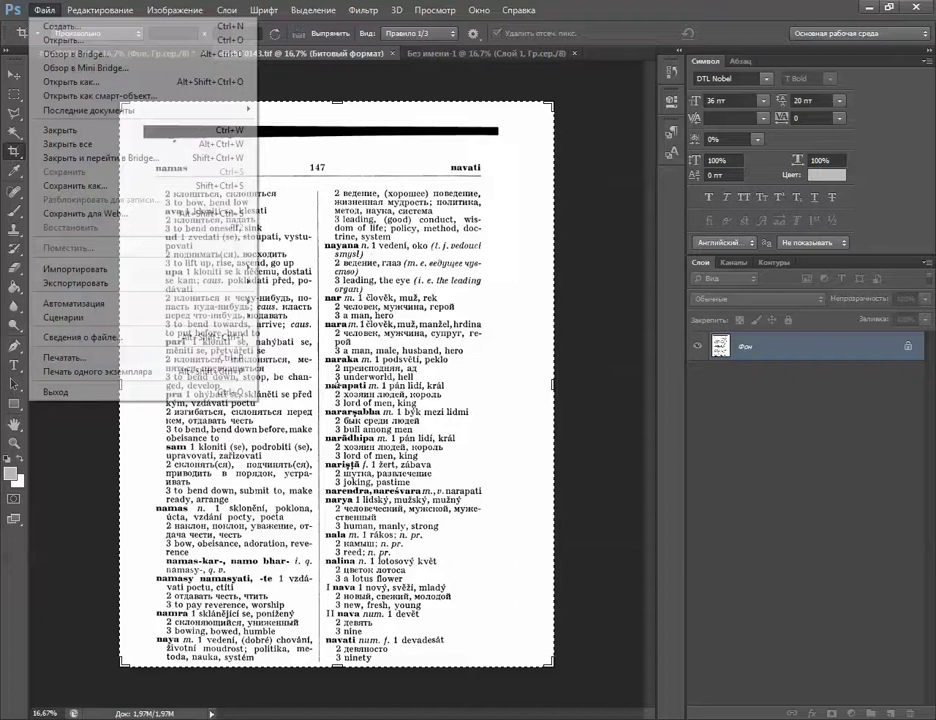
pyautogui.click(64, 40)
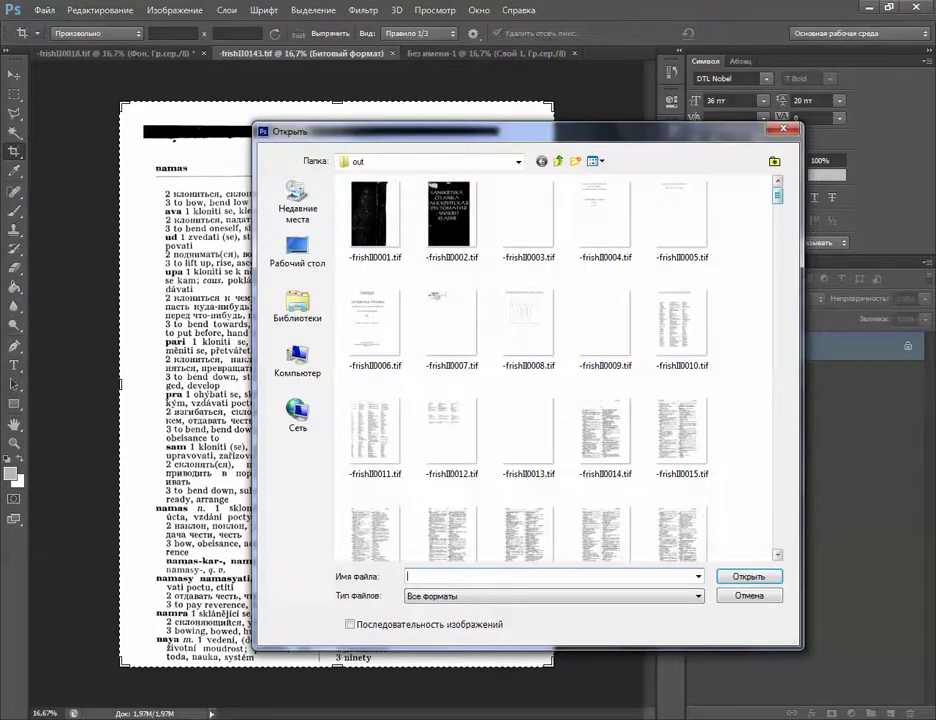
pyautogui.moveTo(778, 196); pyautogui.dragTo(778, 255)
pyautogui.scroll(-15, 530, 370)
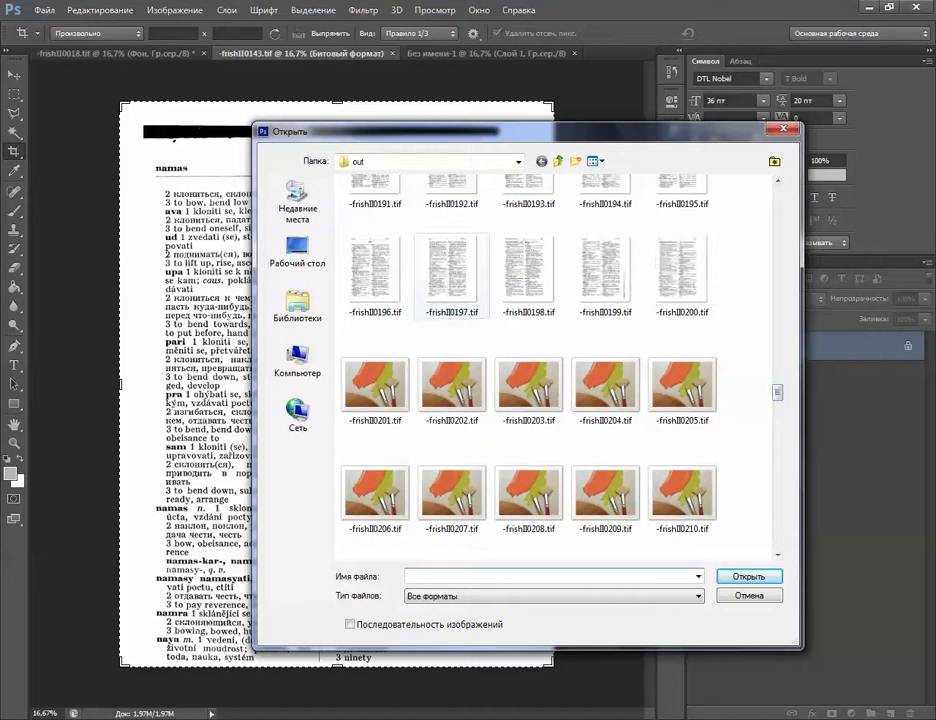
pyautogui.press('Escape')
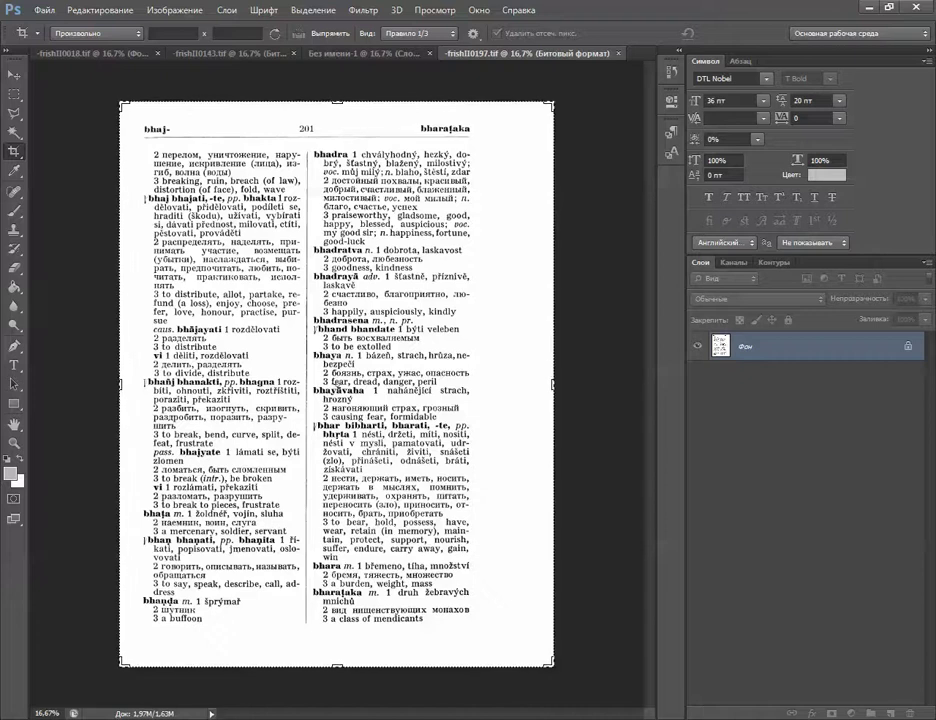
pyautogui.click(368, 54)
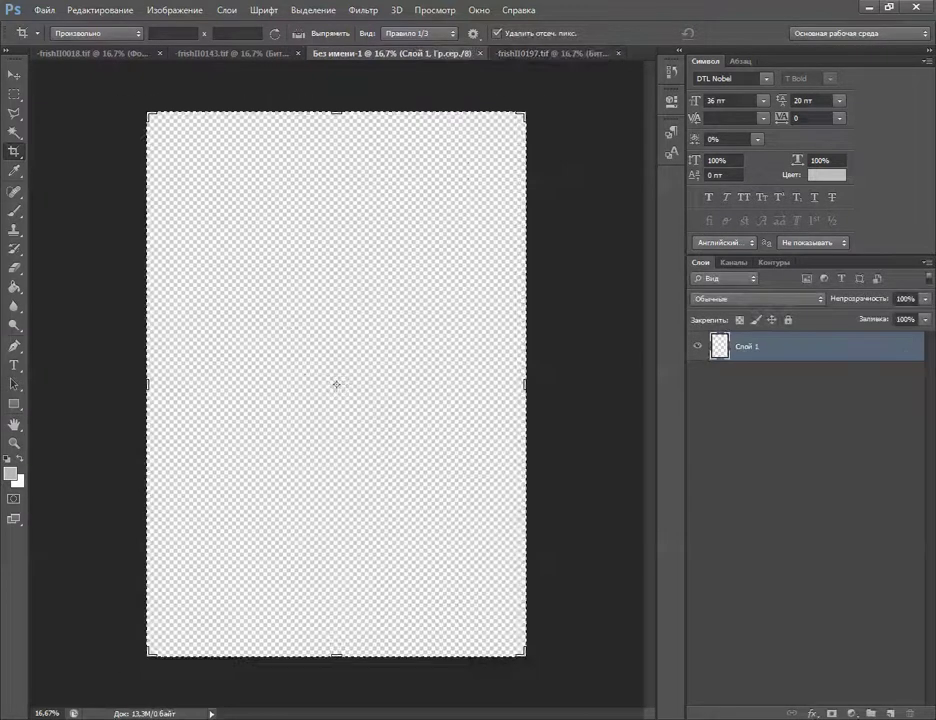
pyautogui.hotkey('ctrl', 'v')
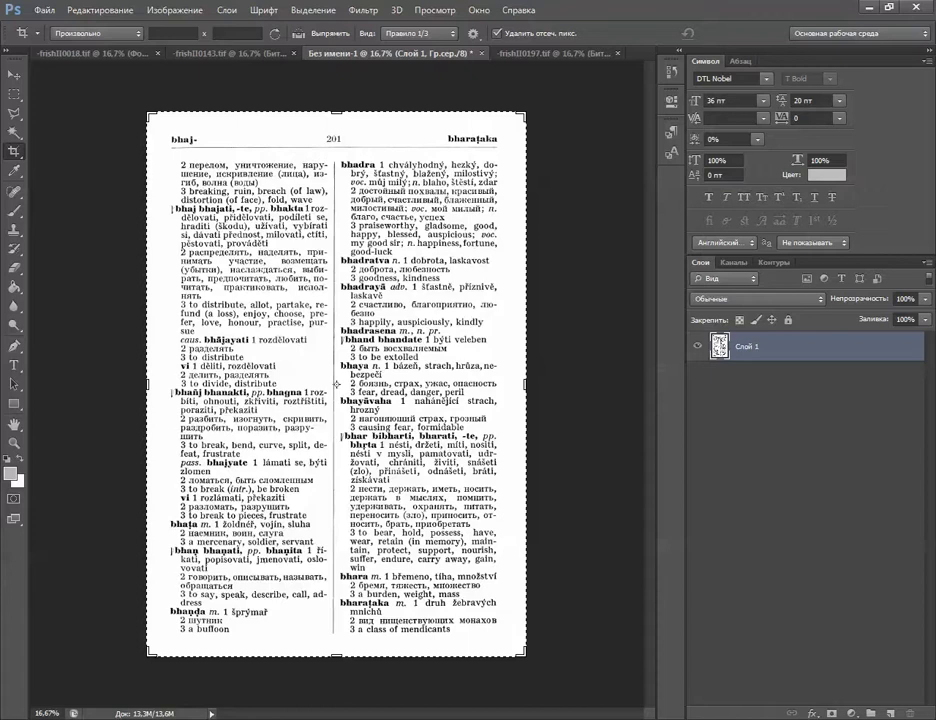
# - Show the rulers and add a horizontal guide near the header rule and a vertical guide near the column divider
pyautogui.click(435, 10)
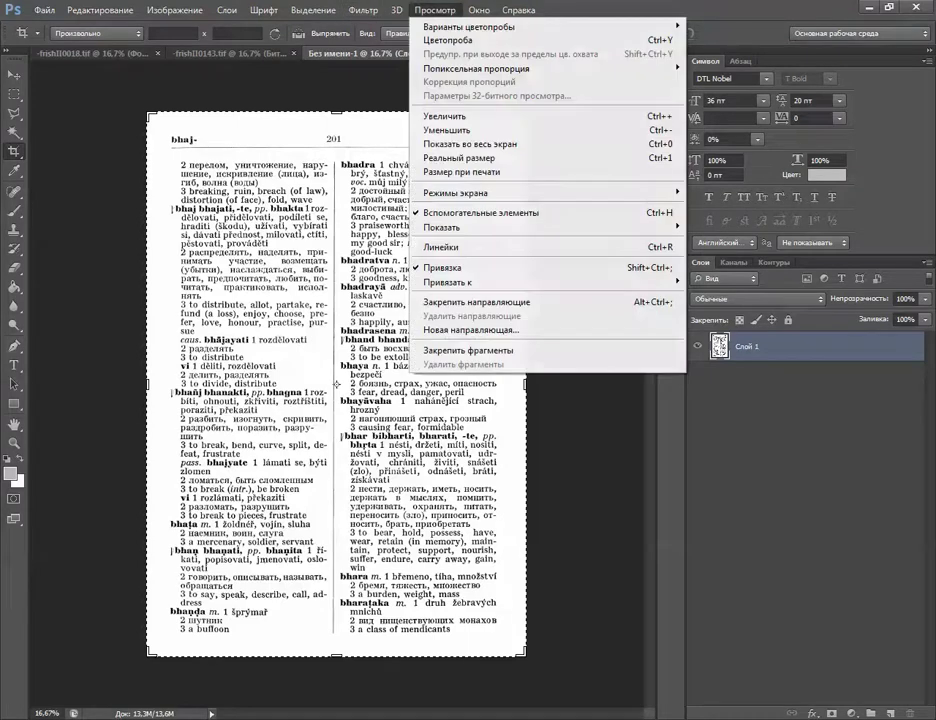
pyautogui.click(470, 247)
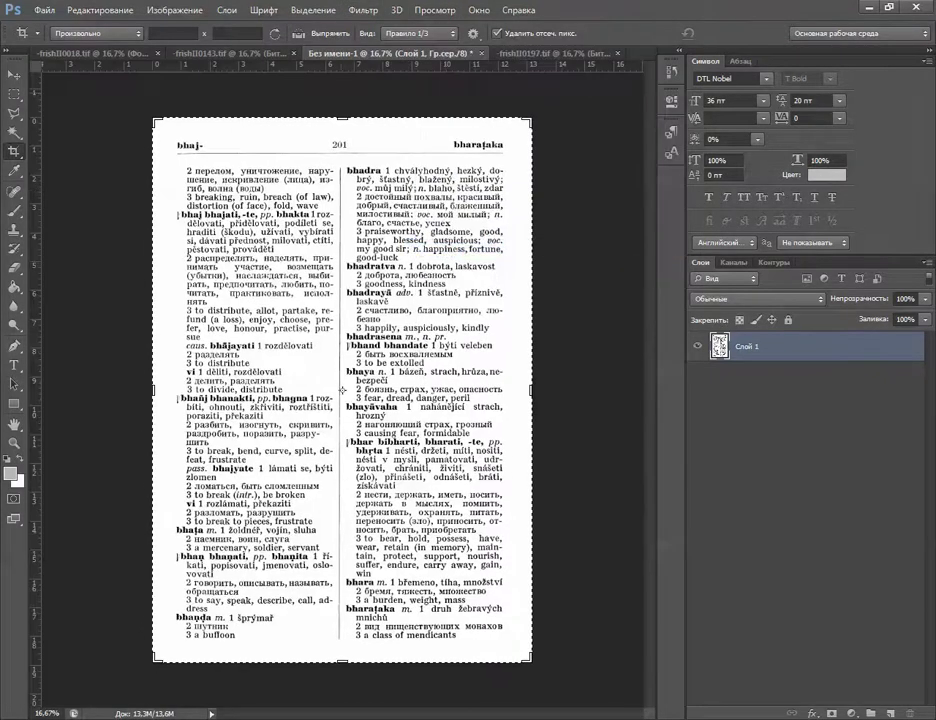
pyautogui.moveTo(355, 62); pyautogui.dragTo(355, 154)
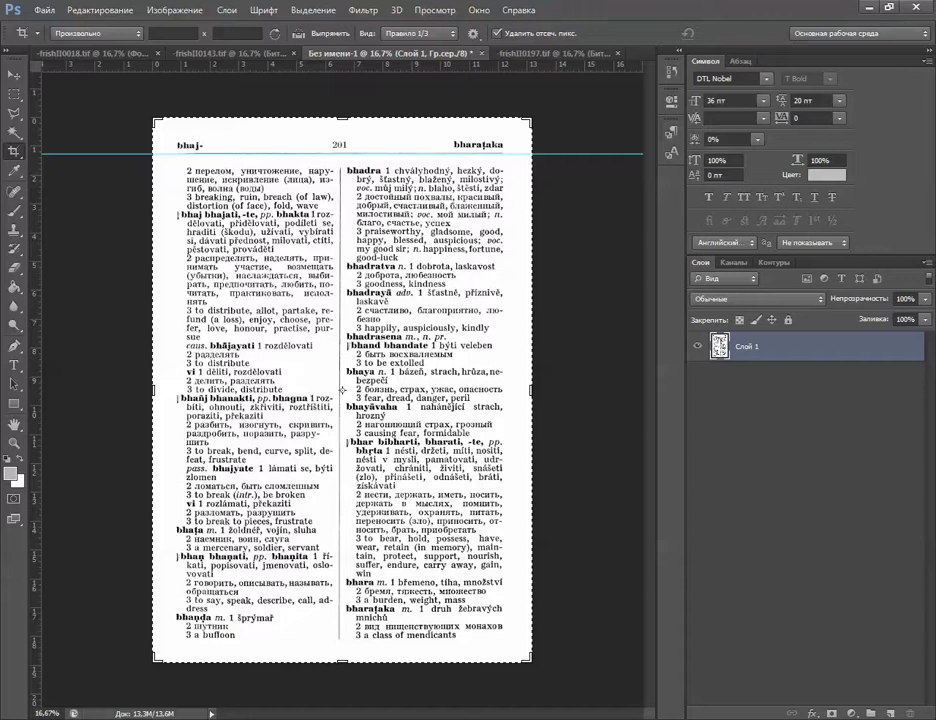
pyautogui.moveTo(27, 195); pyautogui.dragTo(343, 200)
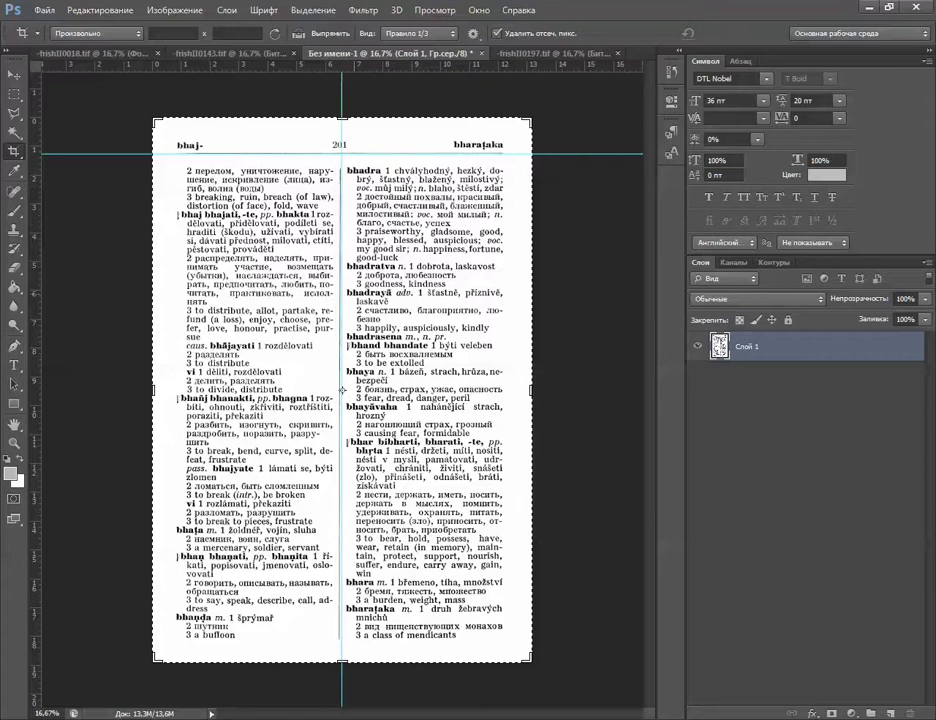
# - Align the vertical guide with the column divider line and the horizontal guide with the header rule, checking the fit along the rule
pyautogui.hotkey('ctrl', '+')
pyautogui.hotkey('ctrl', '+')
pyautogui.hotkey('ctrl', '+')
pyautogui.scroll(1, 342, 390)
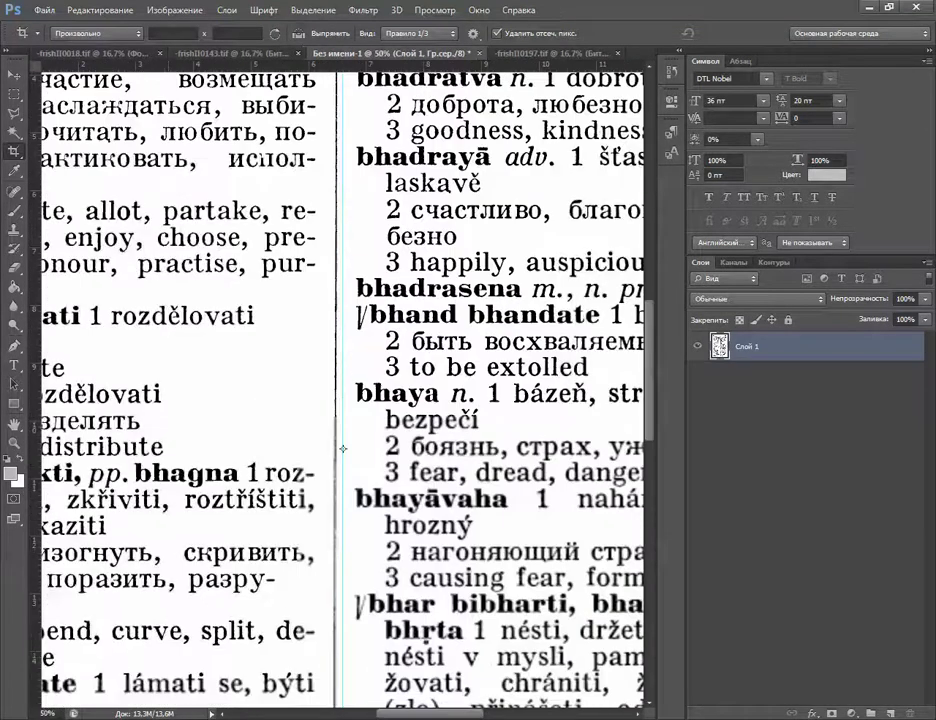
pyautogui.scroll(10, 343, 449)
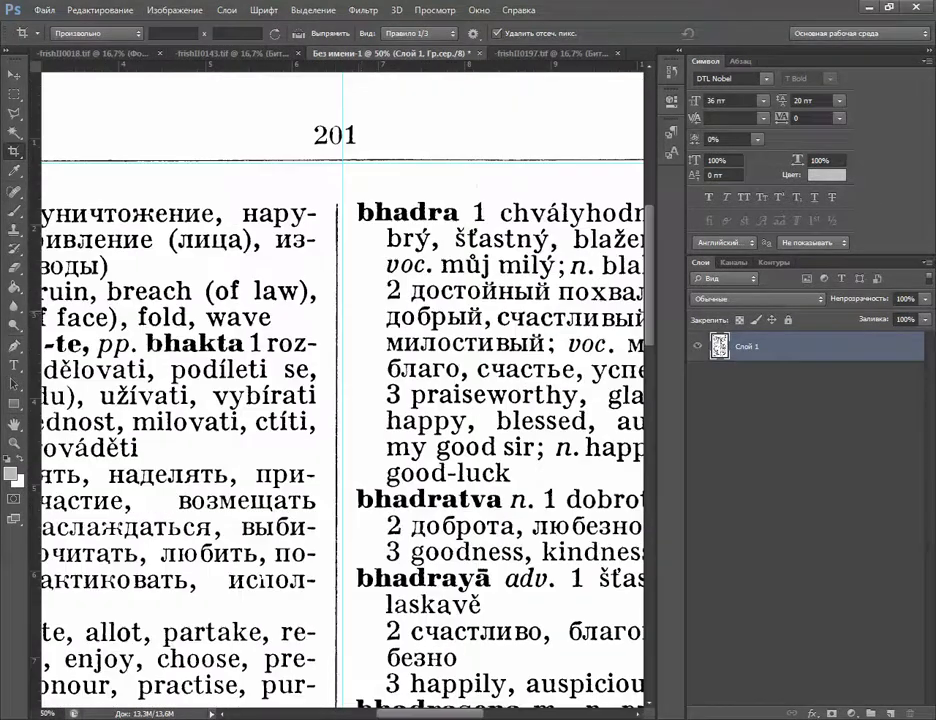
pyautogui.press('v')
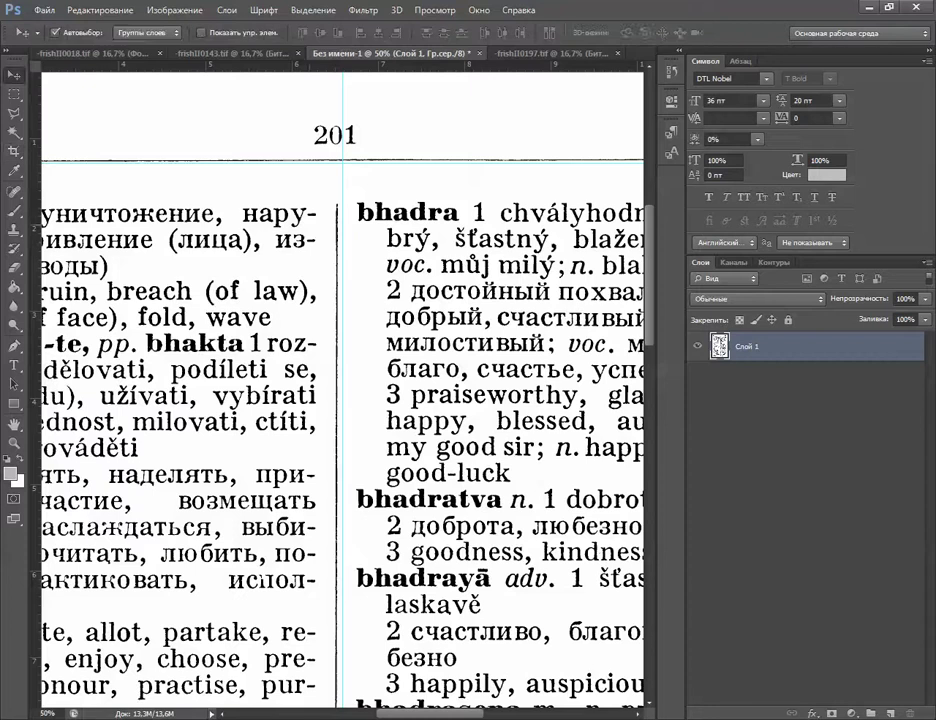
pyautogui.moveTo(343, 190); pyautogui.dragTo(335, 190)
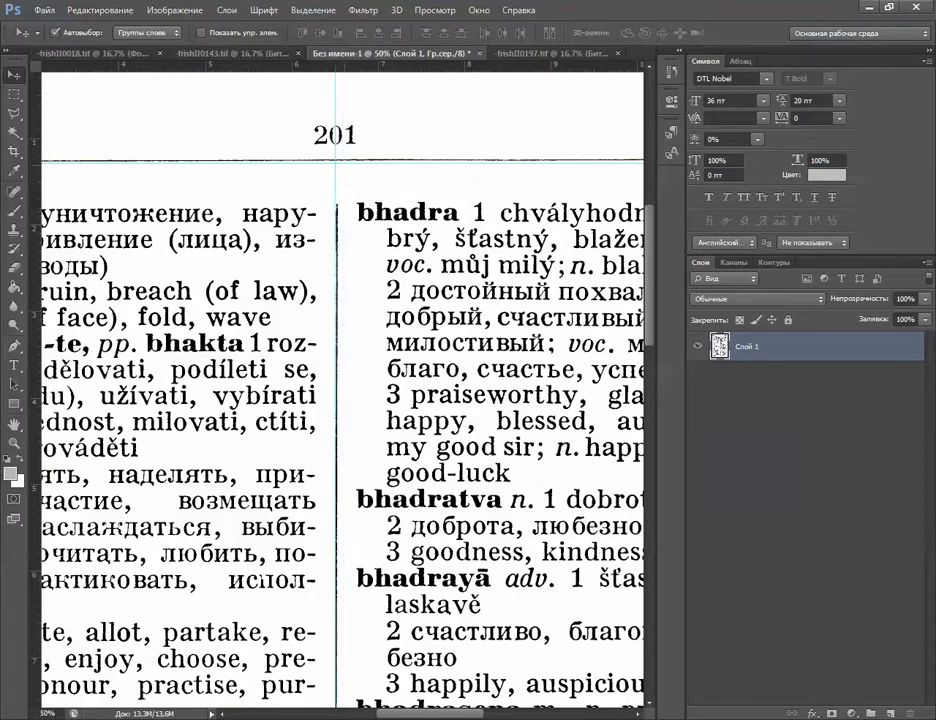
pyautogui.moveTo(345, 70); pyautogui.dragTo(345, 160)
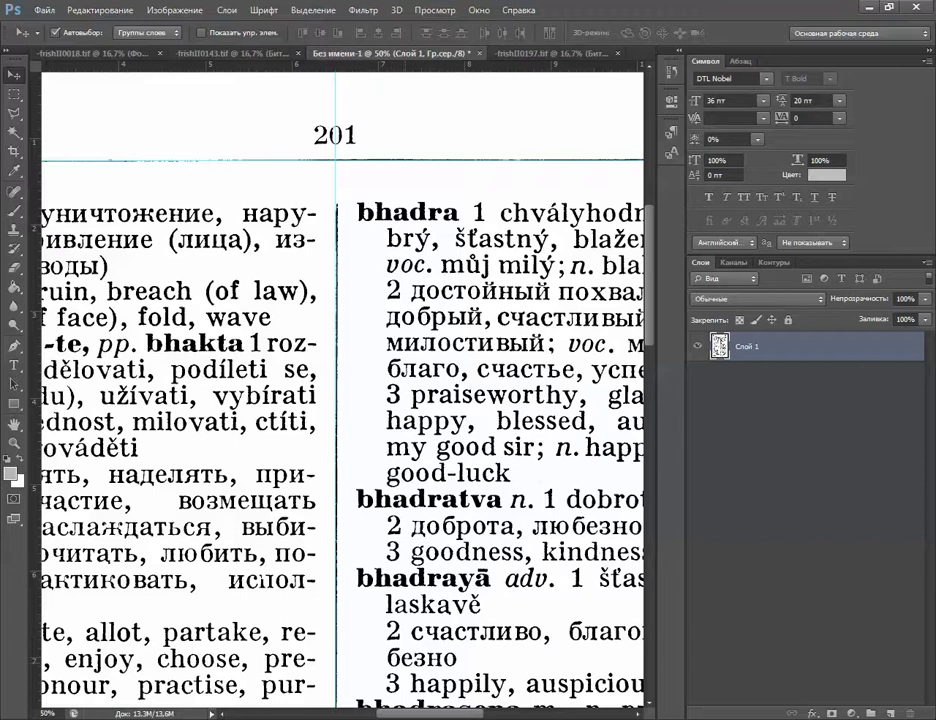
pyautogui.hscroll(-6, 340, 400)
pyautogui.hscroll(11, 340, 400)
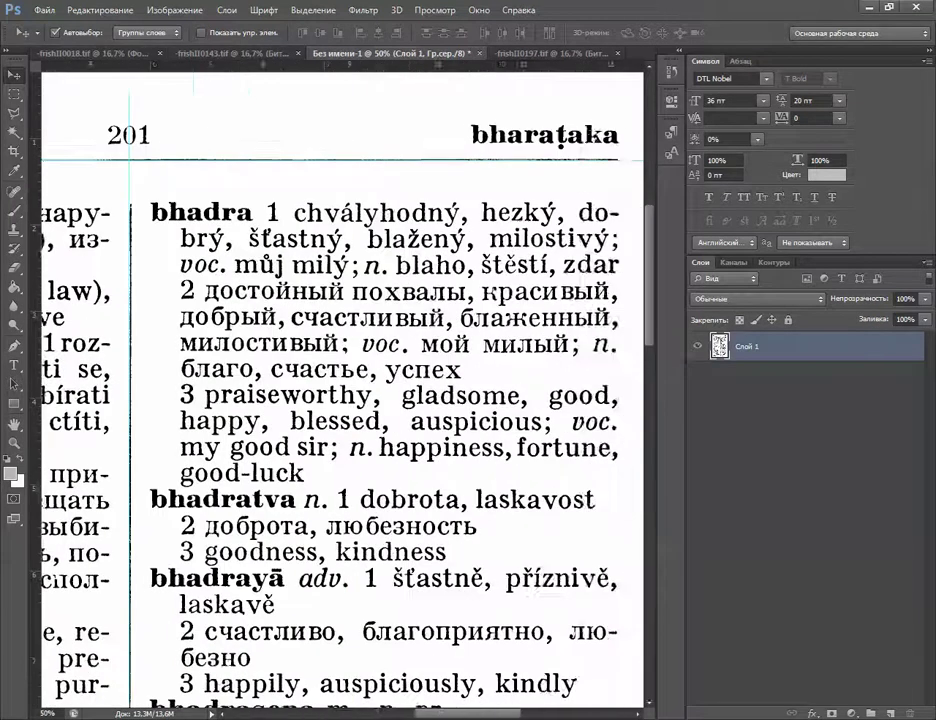
# - Check the guides against the header rule and column divider from one side of the page to the other and down to the bottom
pyautogui.hscroll(-6, 340, 400)
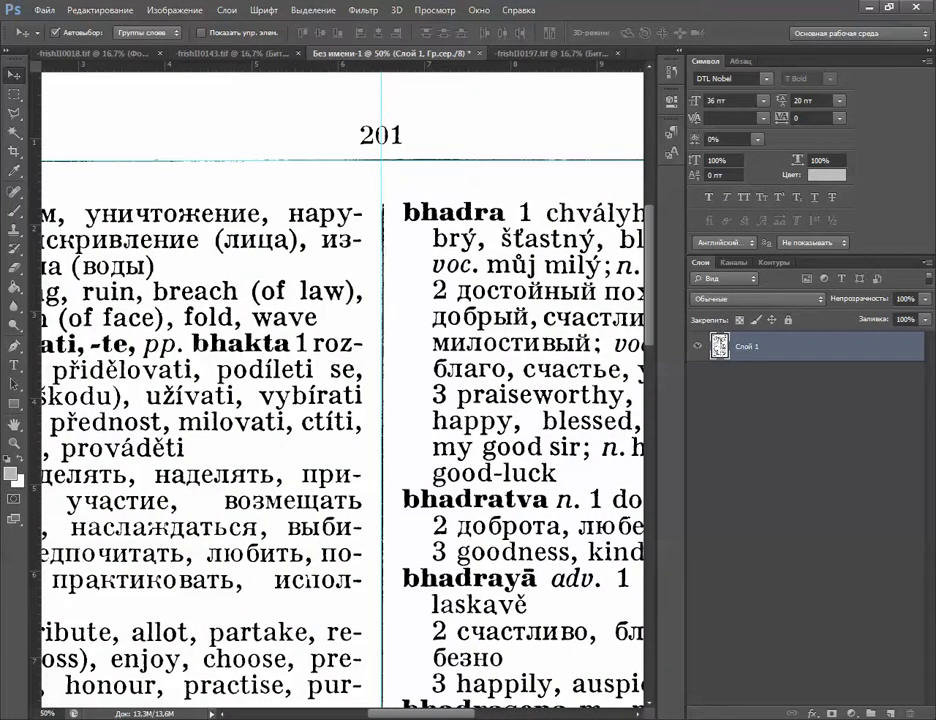
pyautogui.hscroll(5, 340, 400)
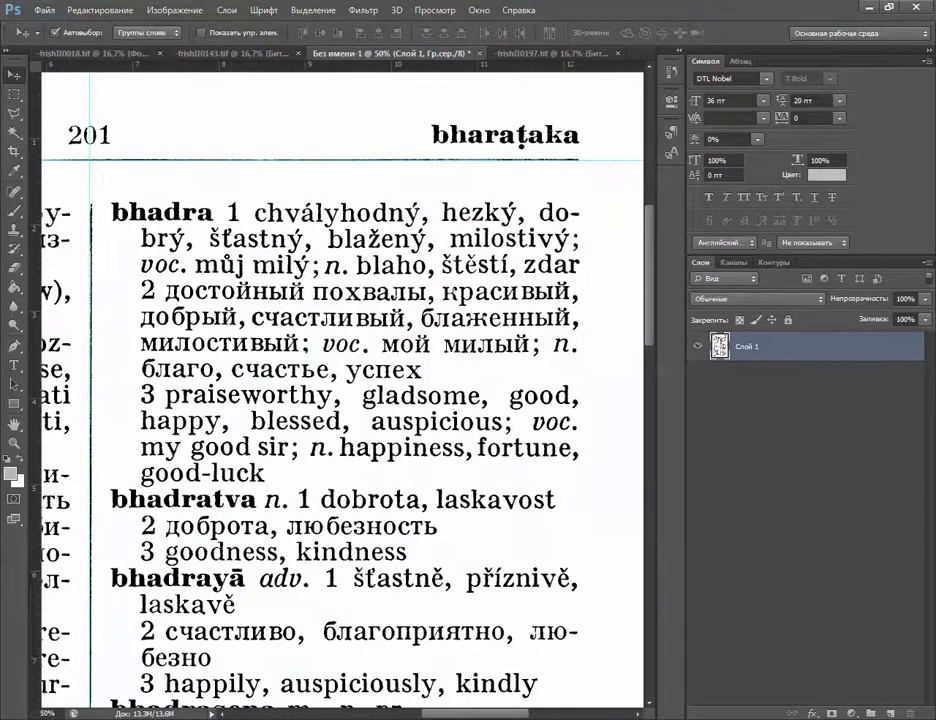
pyautogui.hscroll(-9, 340, 400)
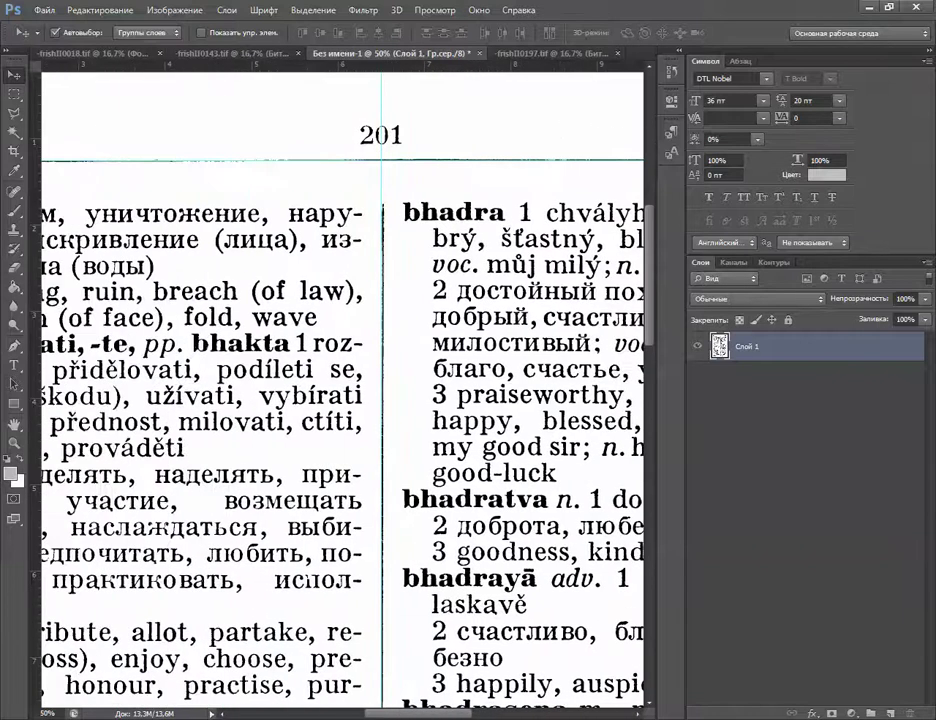
pyautogui.hscroll(2, 340, 400)
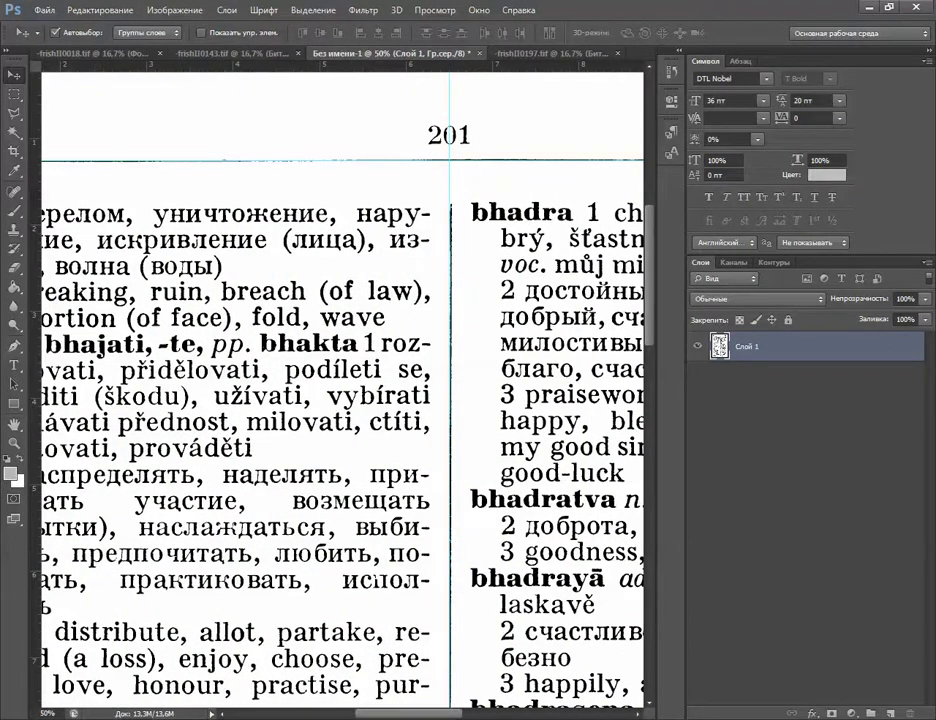
pyautogui.hscroll(-2, 340, 400)
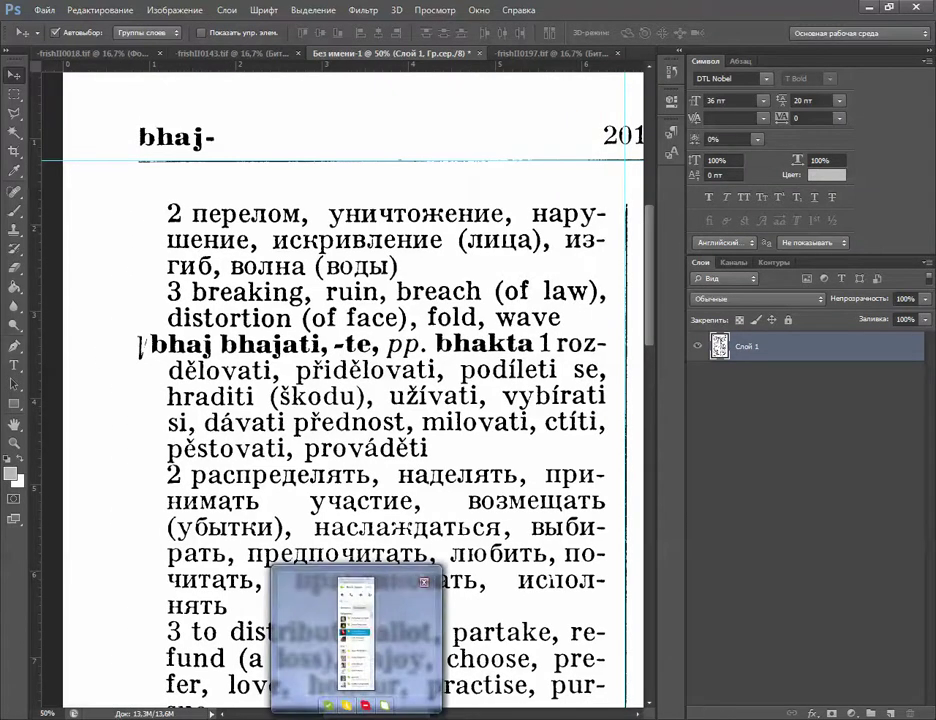
pyautogui.scroll(-2, 340, 400)
pyautogui.scroll(-20, 340, 400)
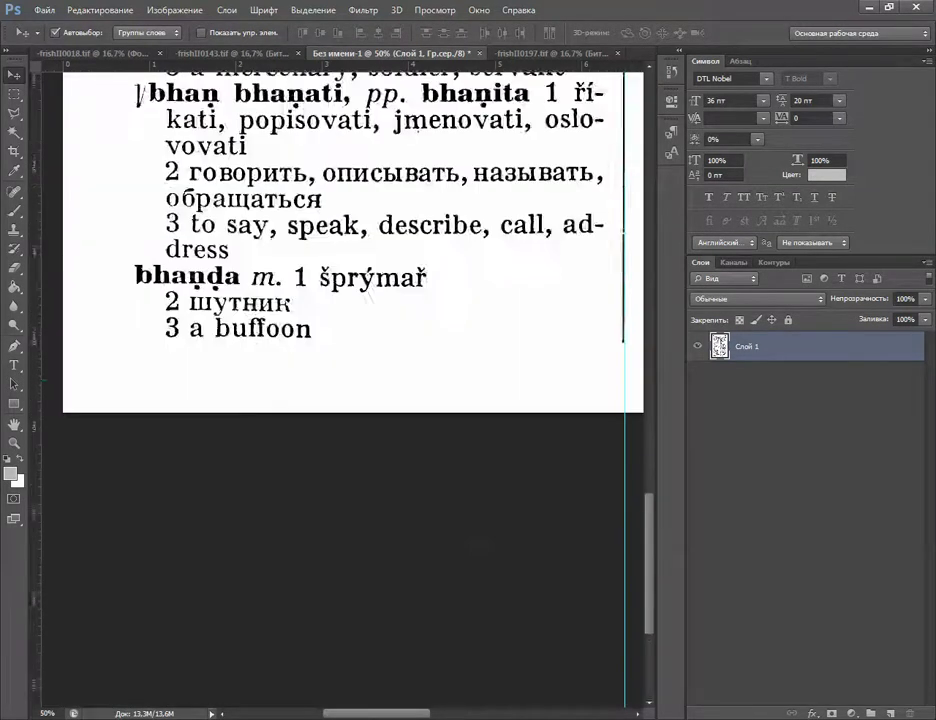
# - Add a second horizontal guide near the top of the running header text, above the header rule
pyautogui.scroll(20, 340, 400)
pyautogui.scroll(-1, 340, 450)
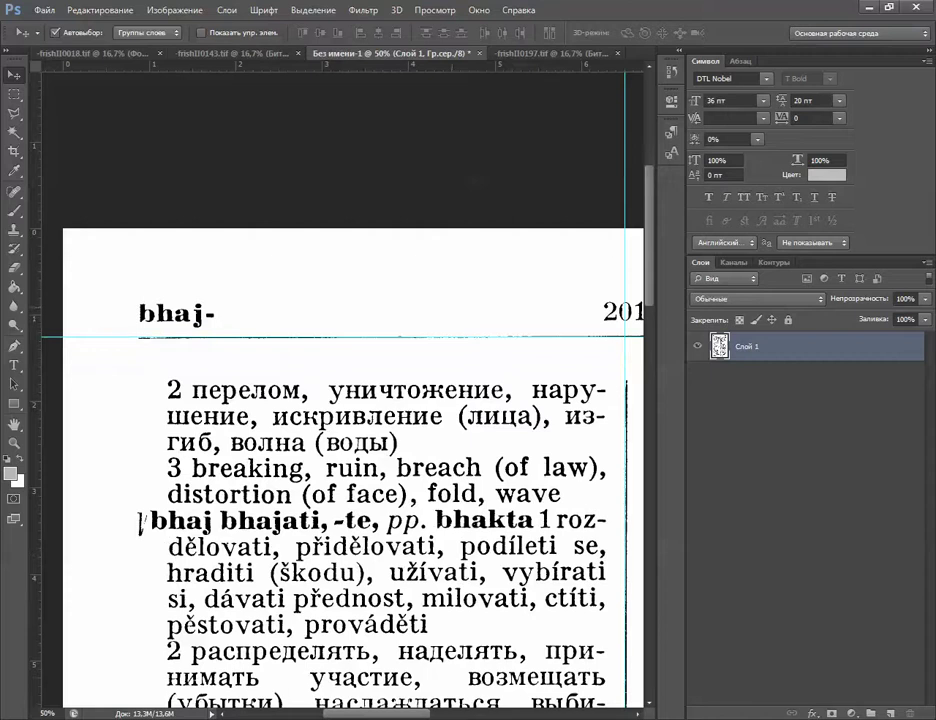
pyautogui.moveTo(470, 64); pyautogui.dragTo(318, 302)
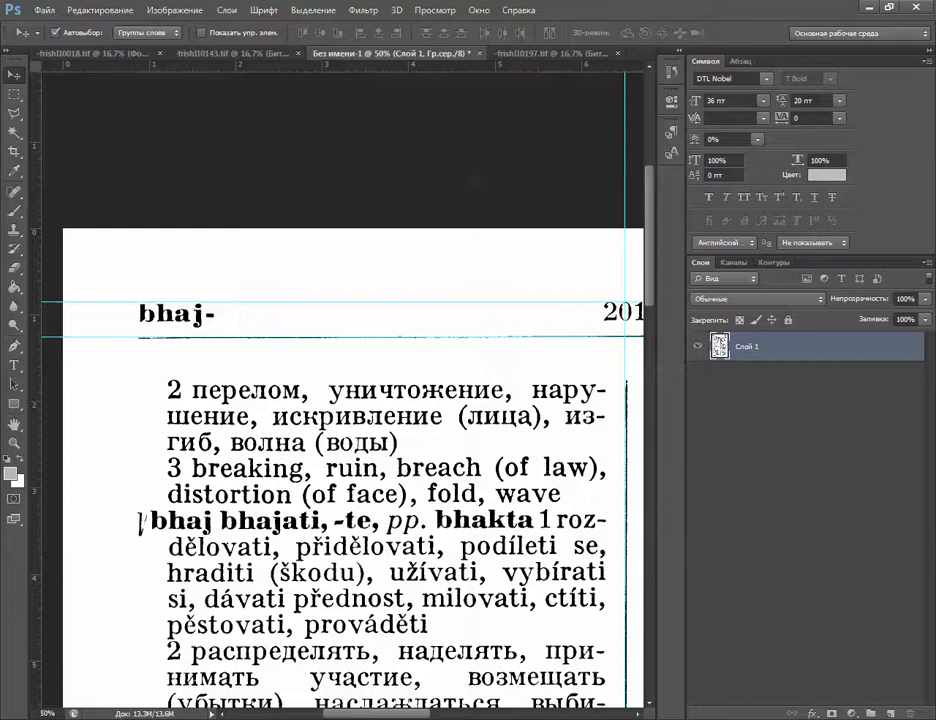
# - Move the upper horizontal guide slightly up so it sits just above the letters of the header word bharaṭaka
pyautogui.hscroll(3, 340, 450)
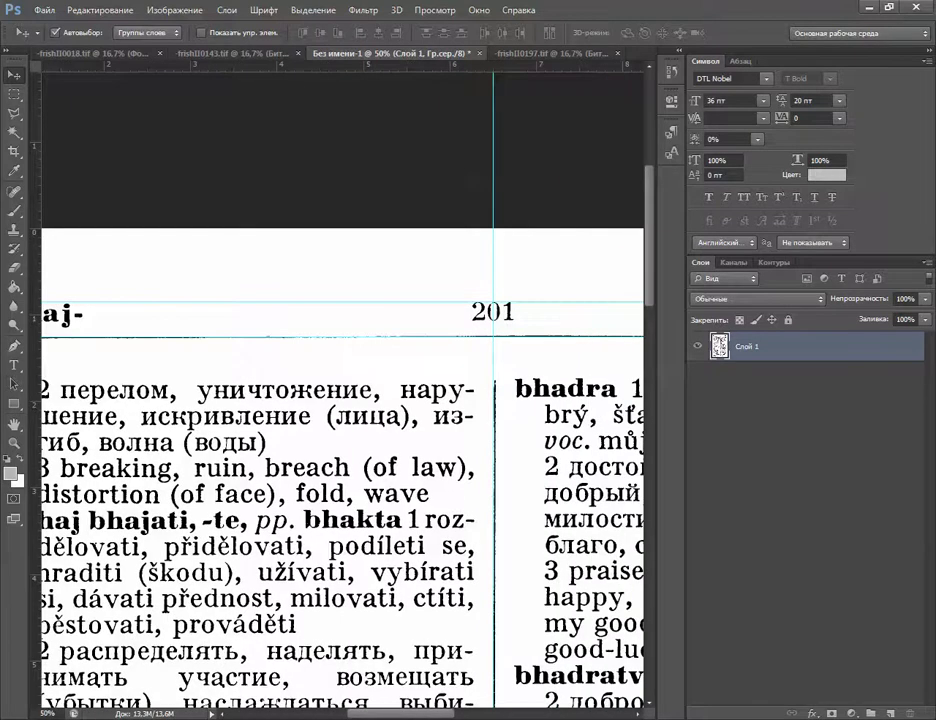
pyautogui.hscroll(9, 340, 450)
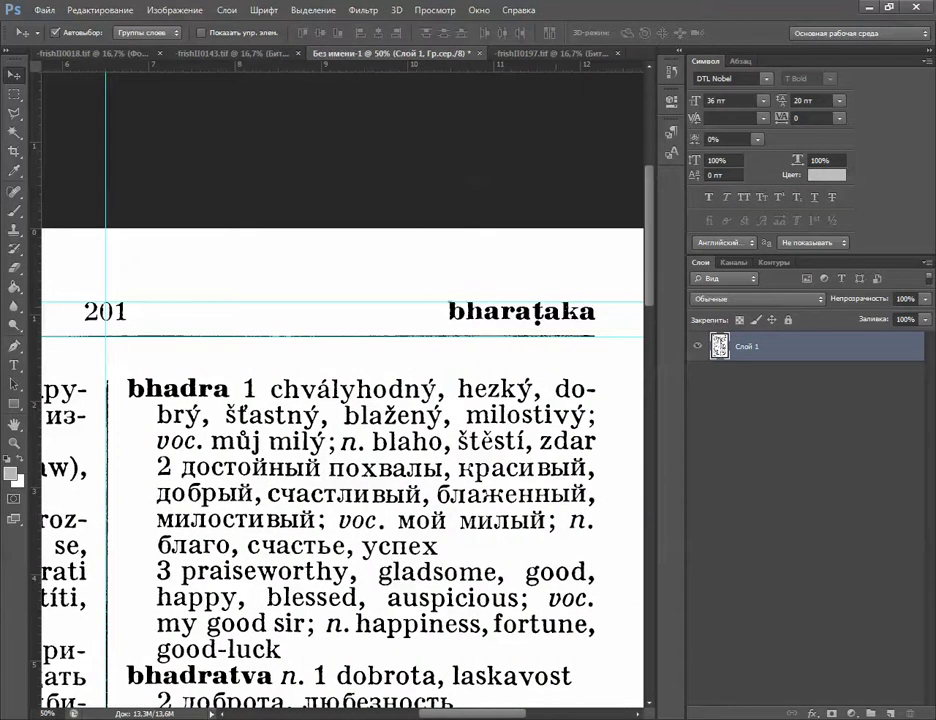
pyautogui.hotkey('ctrl', '+')
pyautogui.hotkey('ctrl', '+')
pyautogui.hotkey('ctrl', '+')
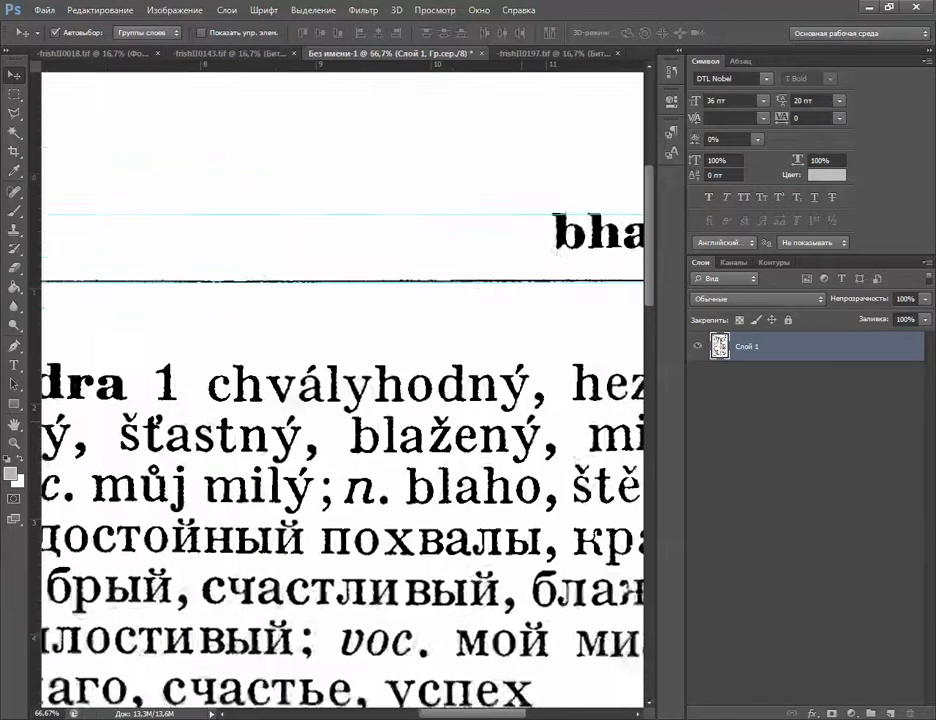
pyautogui.hscroll(8, 340, 400)
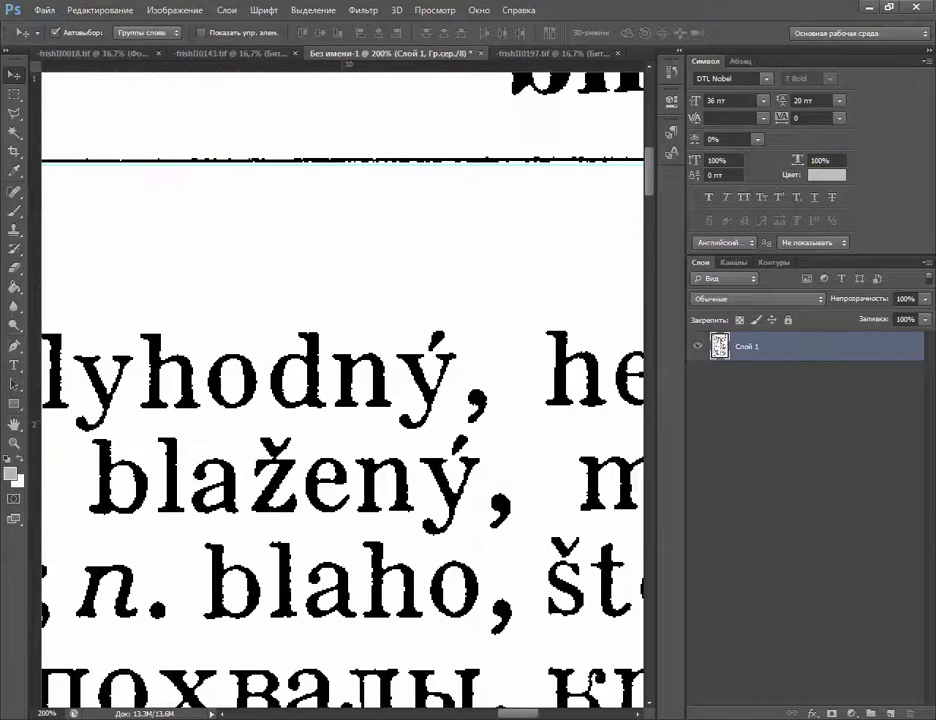
pyautogui.scroll(5, 340, 400)
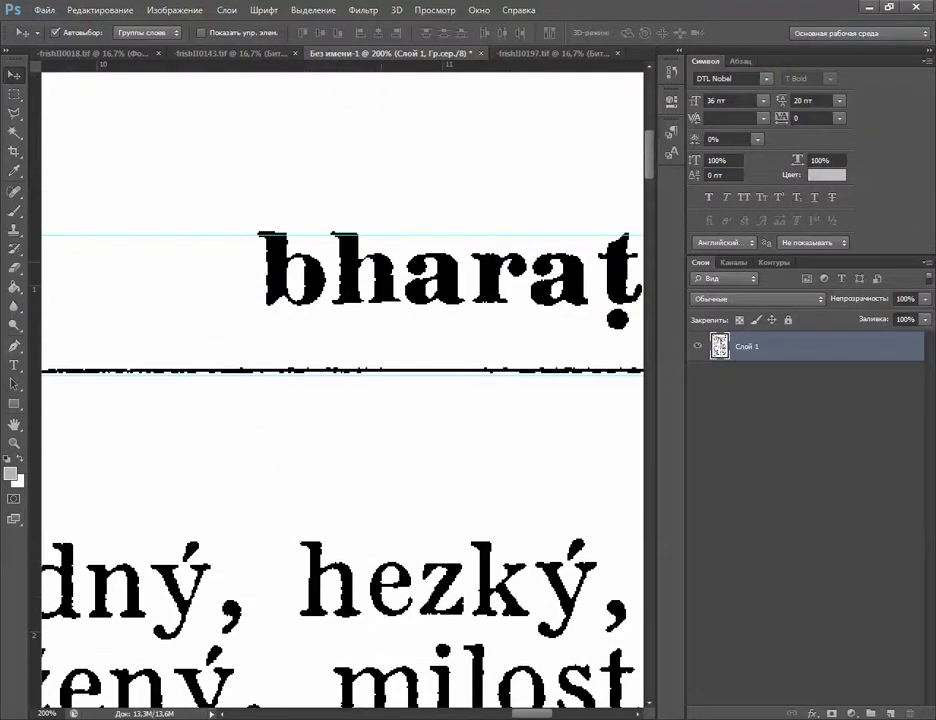
pyautogui.moveTo(355, 235); pyautogui.dragTo(355, 230)
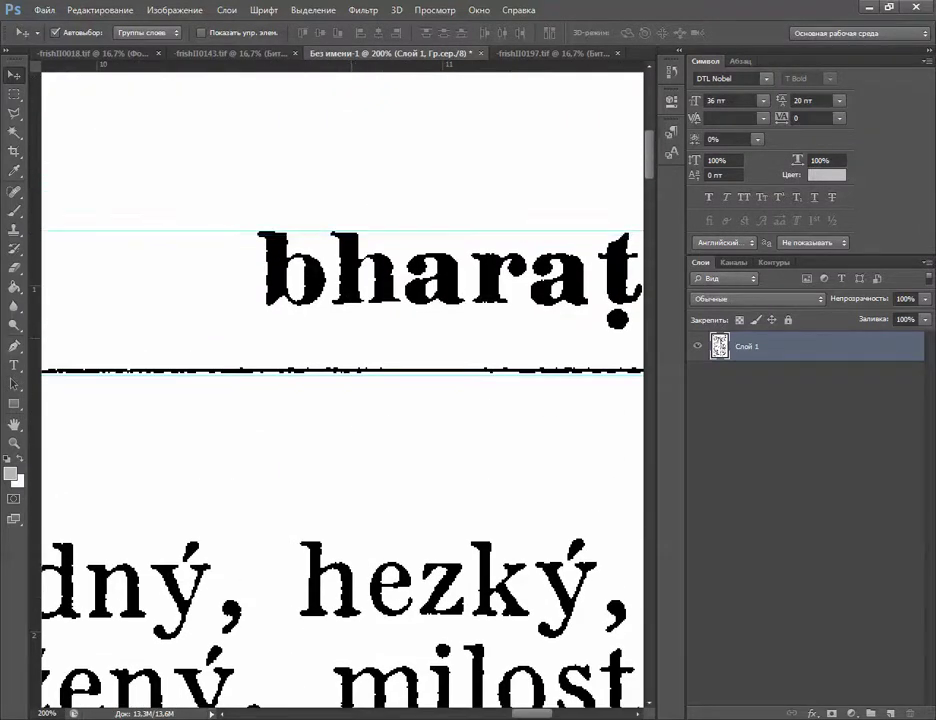
# - Examine how the upper guide fits the header words at both ends and the page number, ending with the whole page in view
pyautogui.hscroll(5, 340, 400)
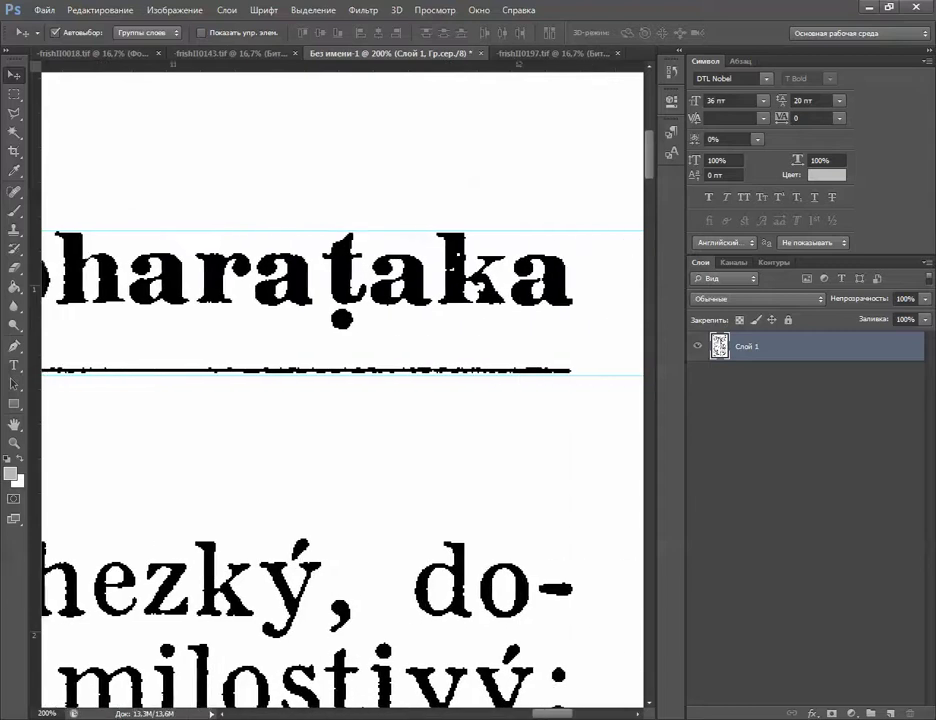
pyautogui.hscroll(-1, 340, 400)
pyautogui.hscroll(-15, 340, 400)
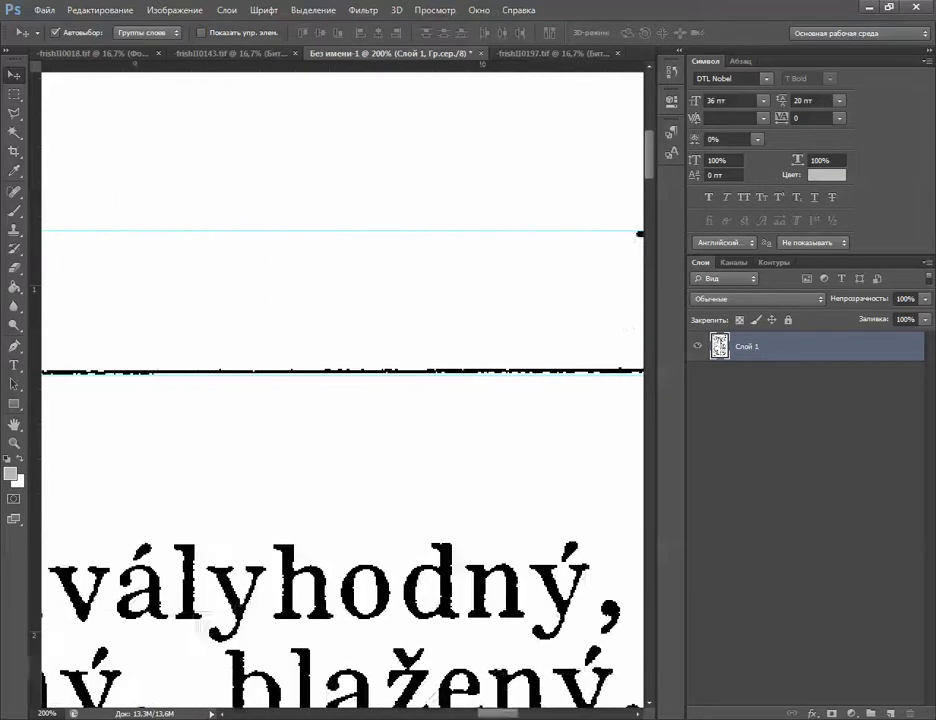
pyautogui.hscroll(-1, 340, 400)
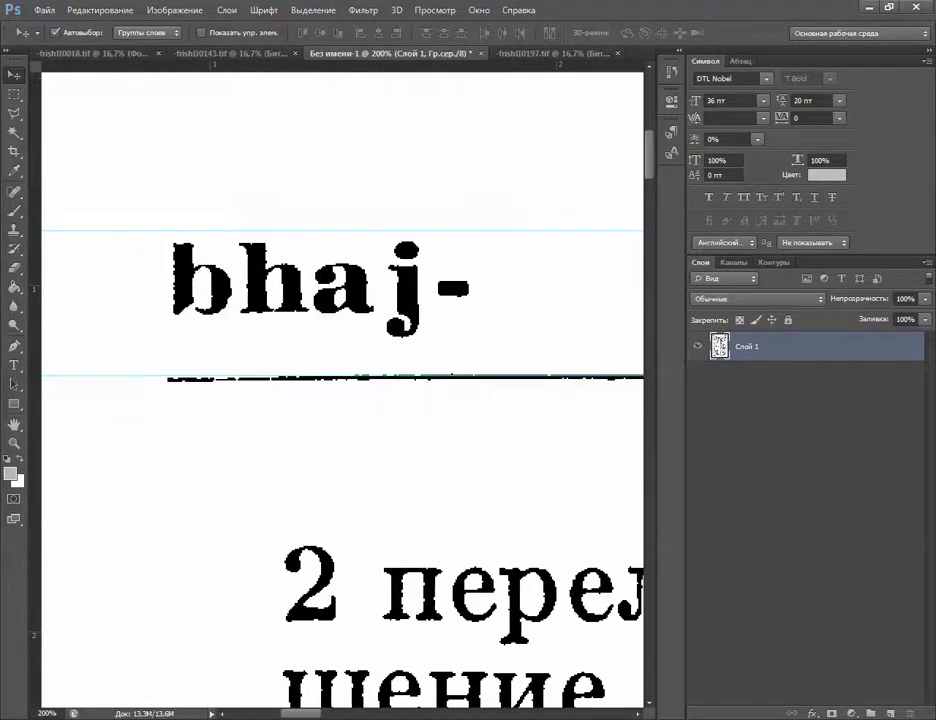
pyautogui.hscroll(15, 340, 400)
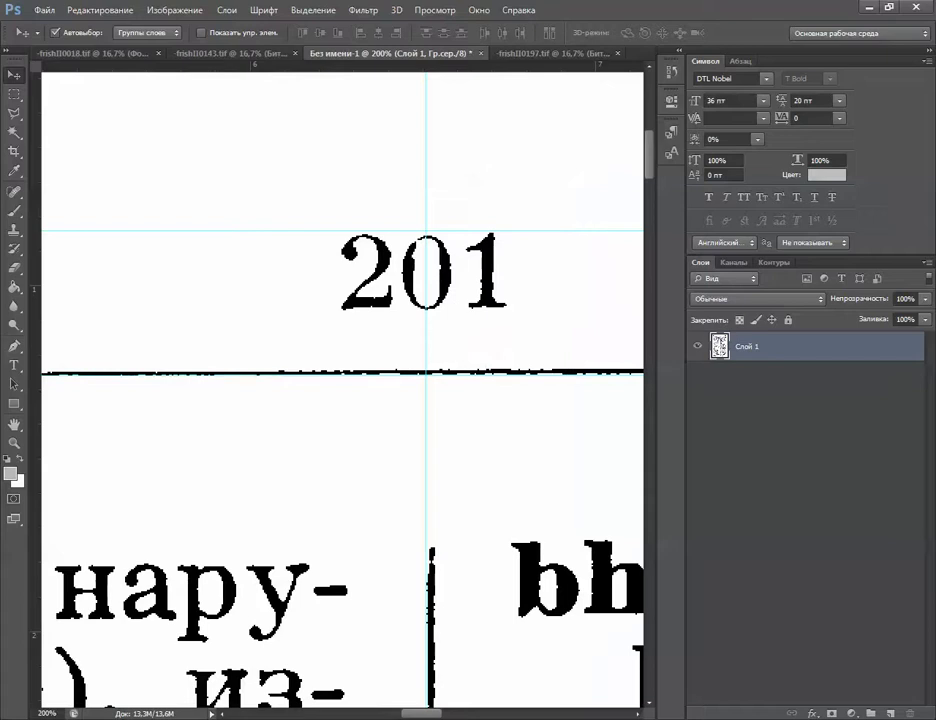
pyautogui.hotkey('ctrl', '-')
pyautogui.hotkey('ctrl', '-')
pyautogui.hotkey('ctrl', '-')
pyautogui.hotkey('ctrl', '-')
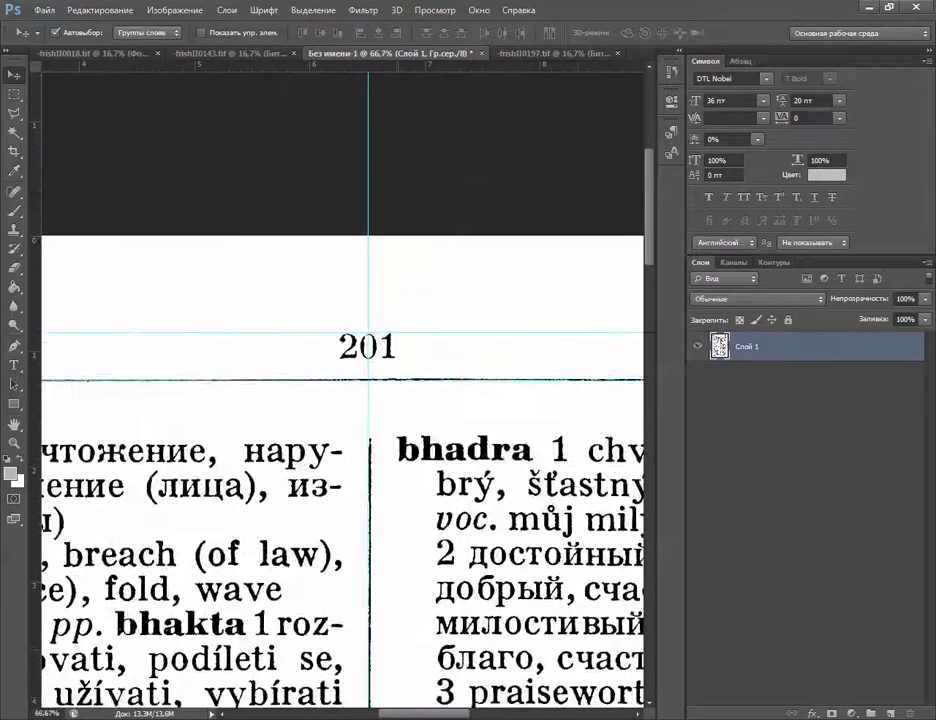
pyautogui.hotkey('ctrl', '-')
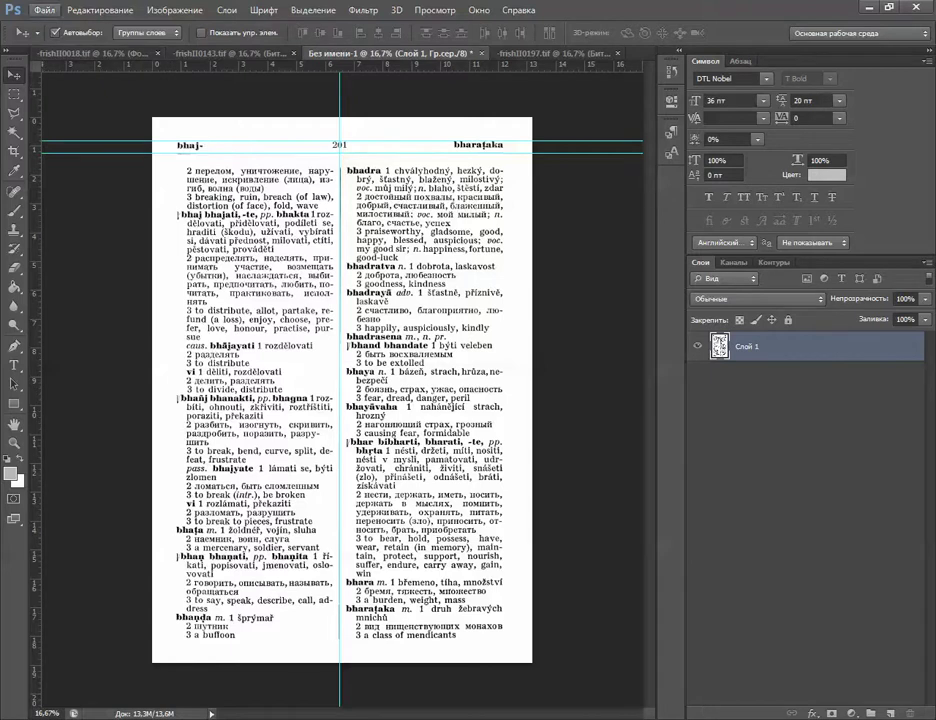
pyautogui.click(44, 10)
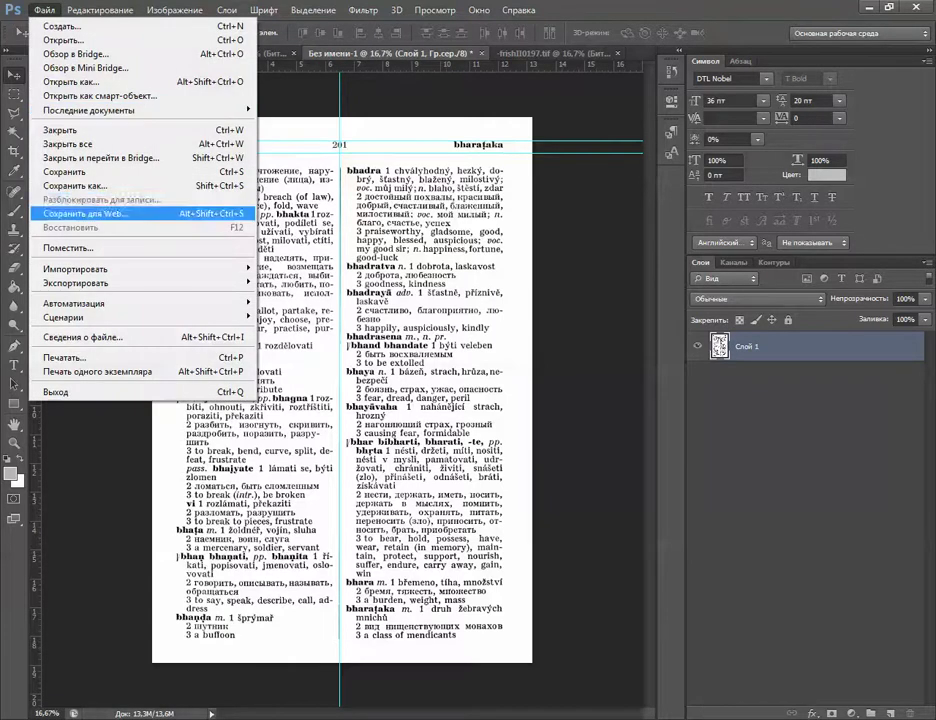
pyautogui.click(75, 185)
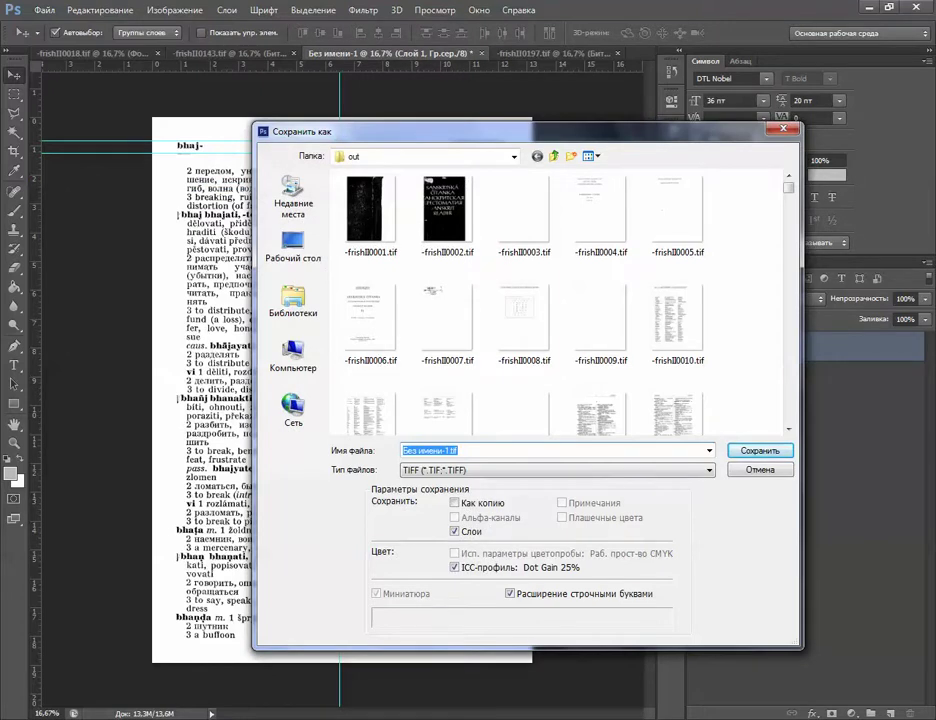
pyautogui.press('Return')
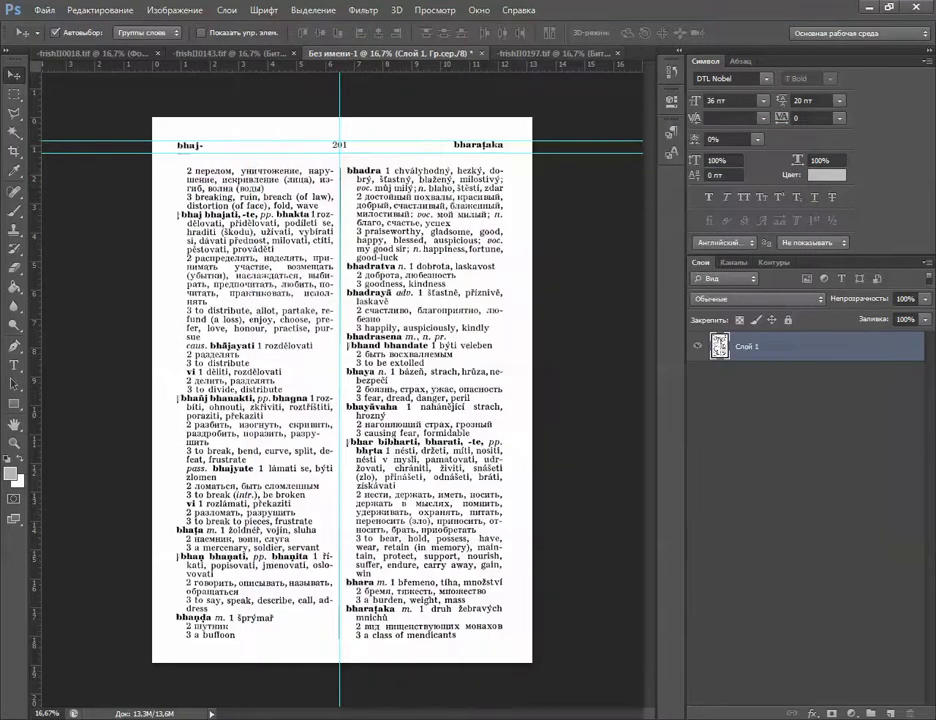
pyautogui.hotkey('ctrl', 'Tab')
pyautogui.hotkey('ctrl', 'shift', 'Tab')
# - Save the guide-marked document in the out folder as the TIFF file FII-197.tif with LZW compression
pyautogui.click(45, 10)
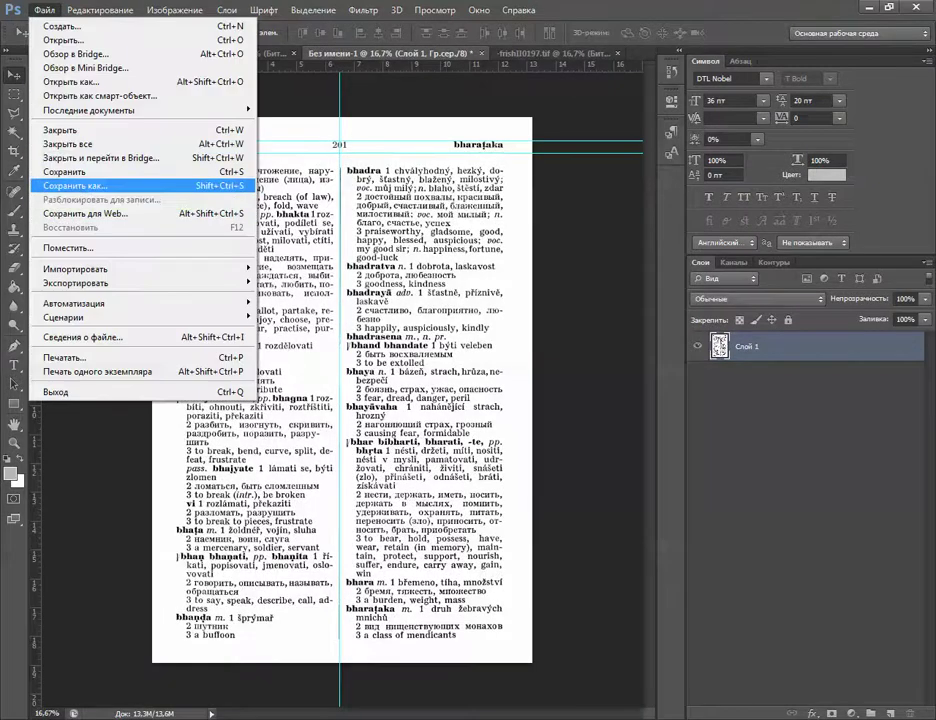
pyautogui.click(80, 184)
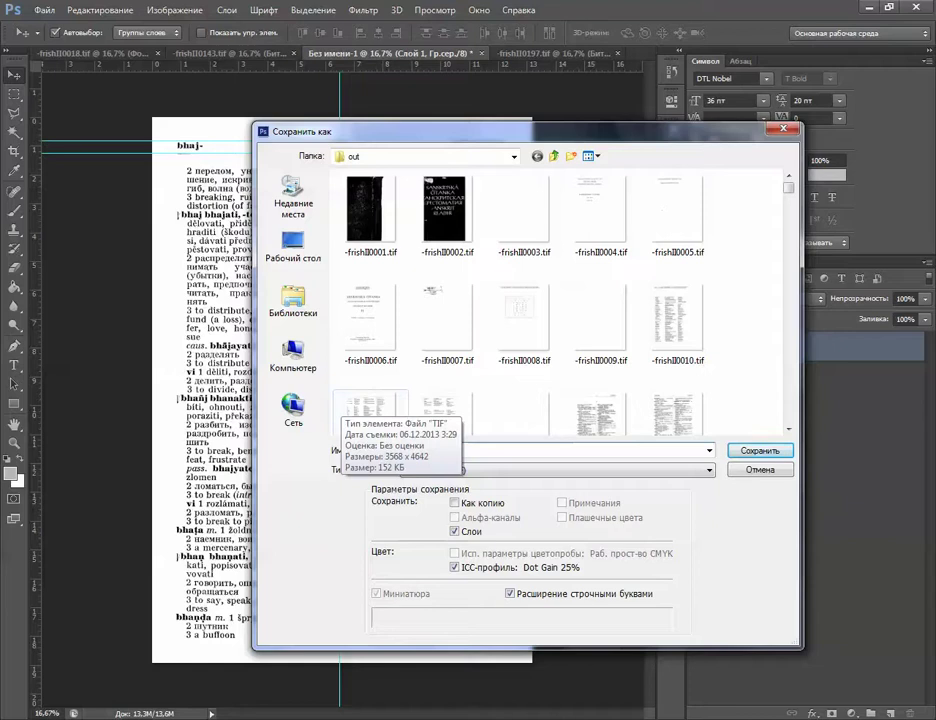
pyautogui.write('F2-')
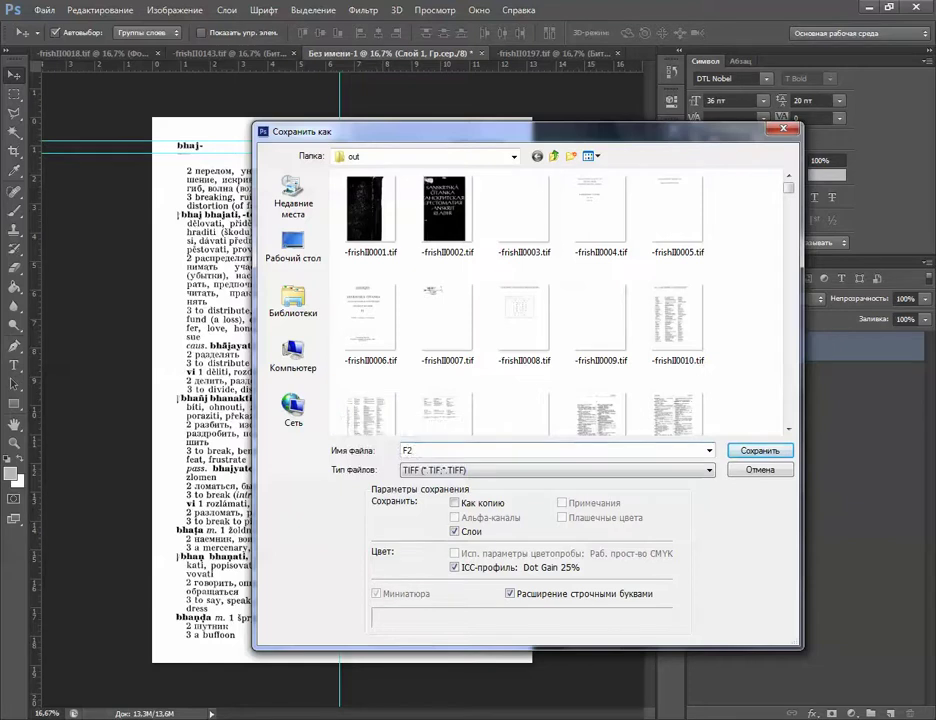
pyautogui.write('187')
pyautogui.press('BackSpace')
pyautogui.write('II')
pyautogui.press('BackSpace')
pyautogui.press('Return')
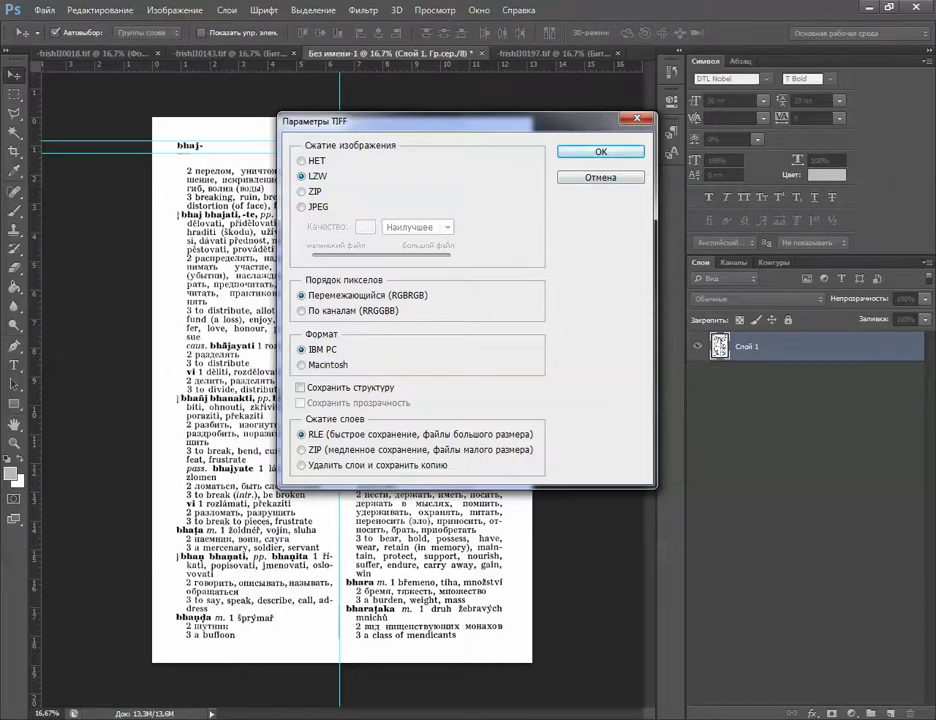
pyautogui.press('Return')
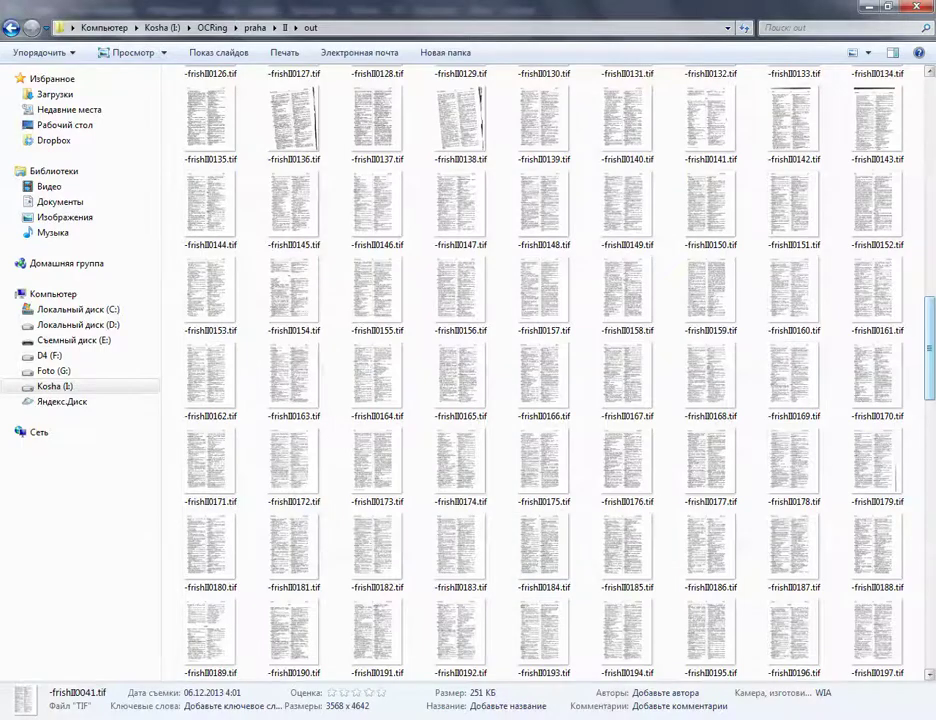
# - Switch to the out folder in Windows Explorer, find FII-197.tif, view it in Windows Photo Viewer and close the viewer
pyautogui.scroll(-15, 795, 362)
pyautogui.scroll(-2, 795, 362)
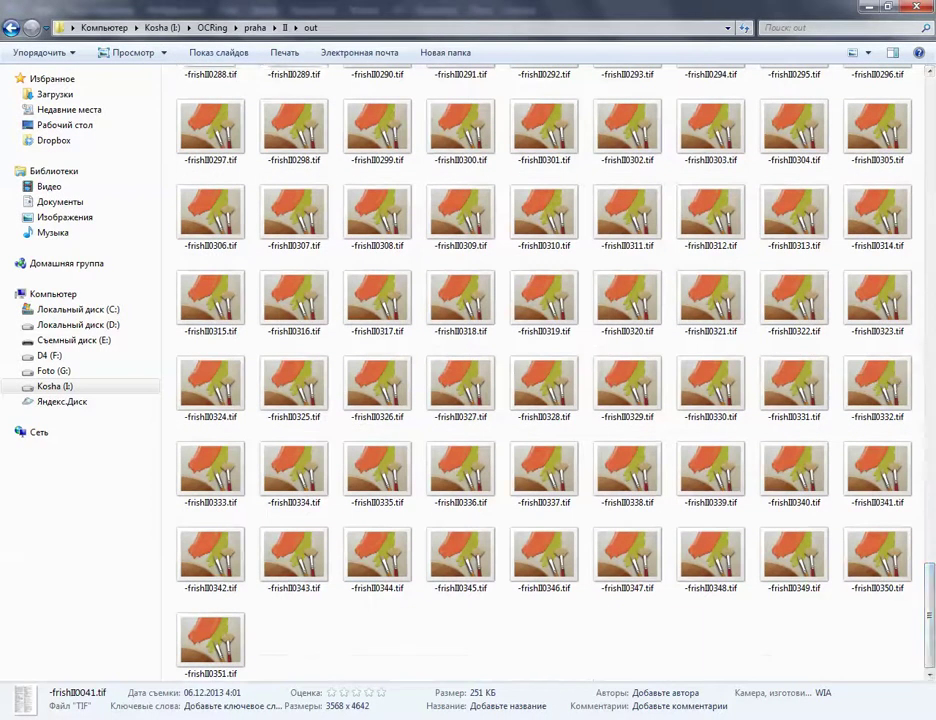
pyautogui.press('Home')
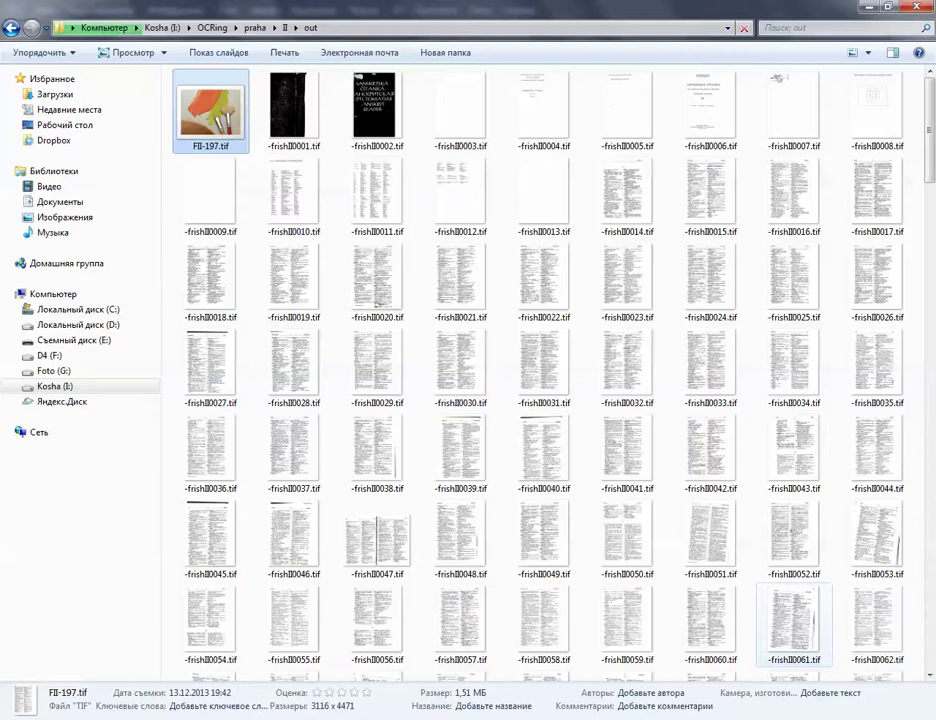
pyautogui.press('Right')
pyautogui.press('Left')
pyautogui.press('Return')
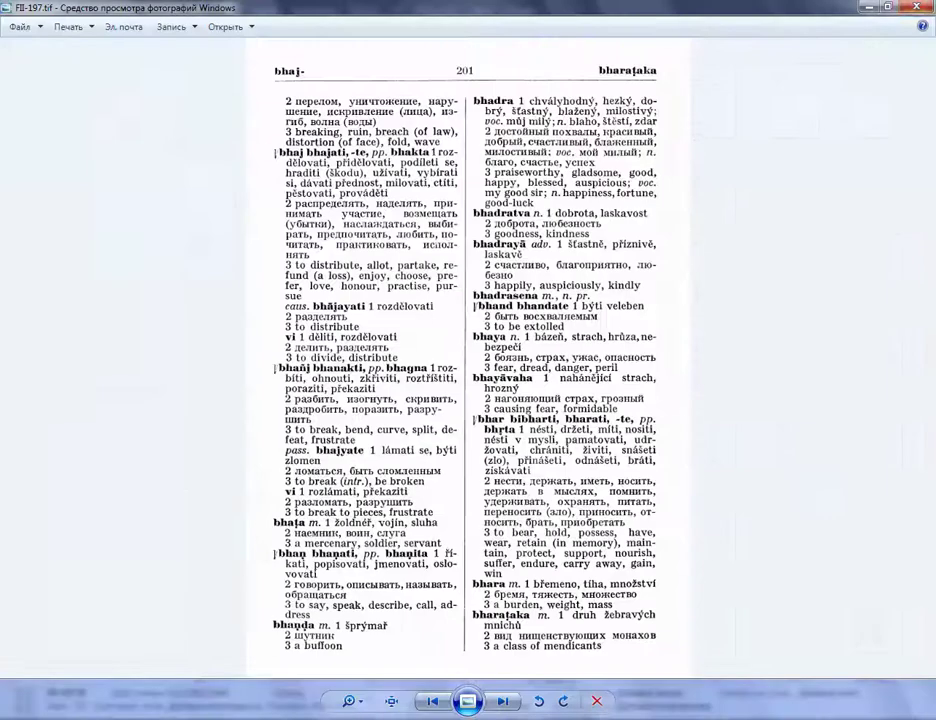
pyautogui.click(916, 7)
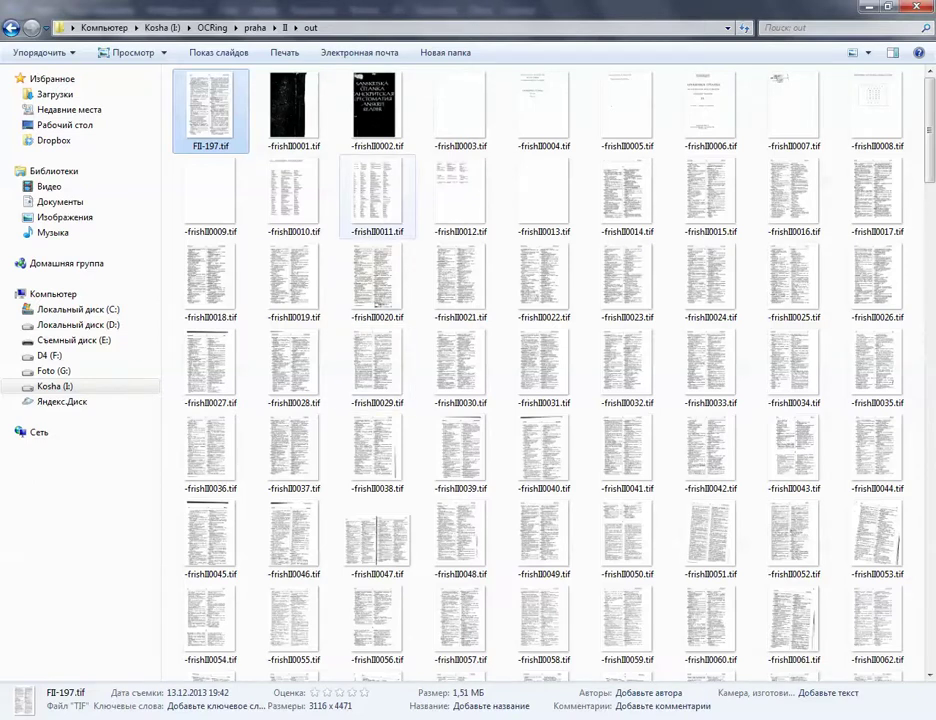
# - Reopen FII-197.tif in Windows Photo Viewer and zoom in on the text around the column divider
pyautogui.click(376, 195)
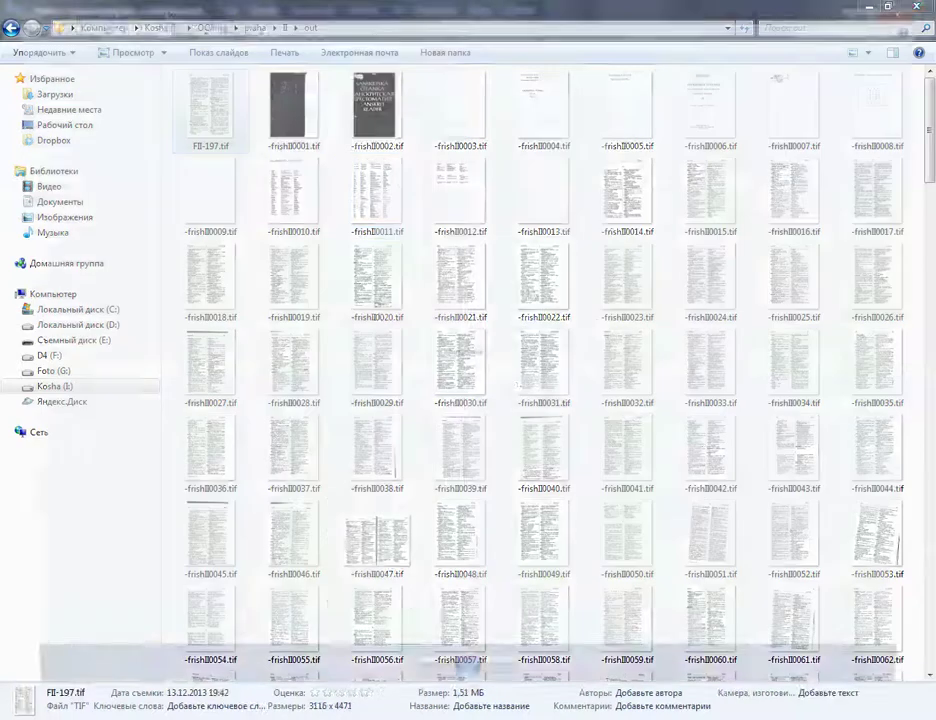
pyautogui.doubleClick(213, 131)
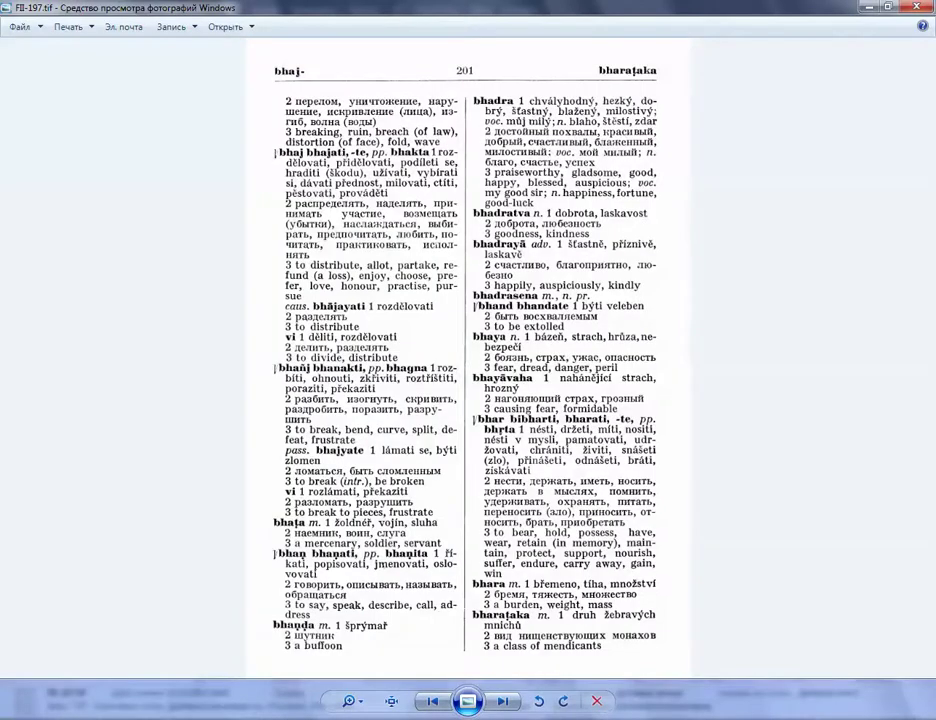
pyautogui.click(348, 702)
pyautogui.moveTo(346, 705); pyautogui.dragTo(345, 680)
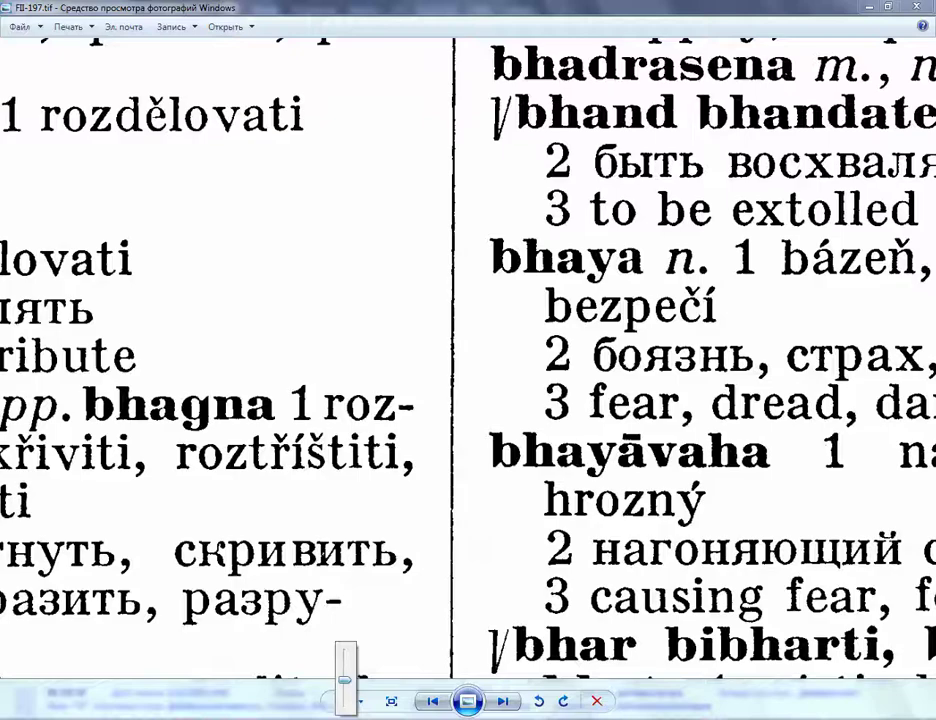
# - Examine the column divider of FII-197.tif at pixel level, zooming back out to check the text columns and the lower page
pyautogui.scroll(5, 350, 700)
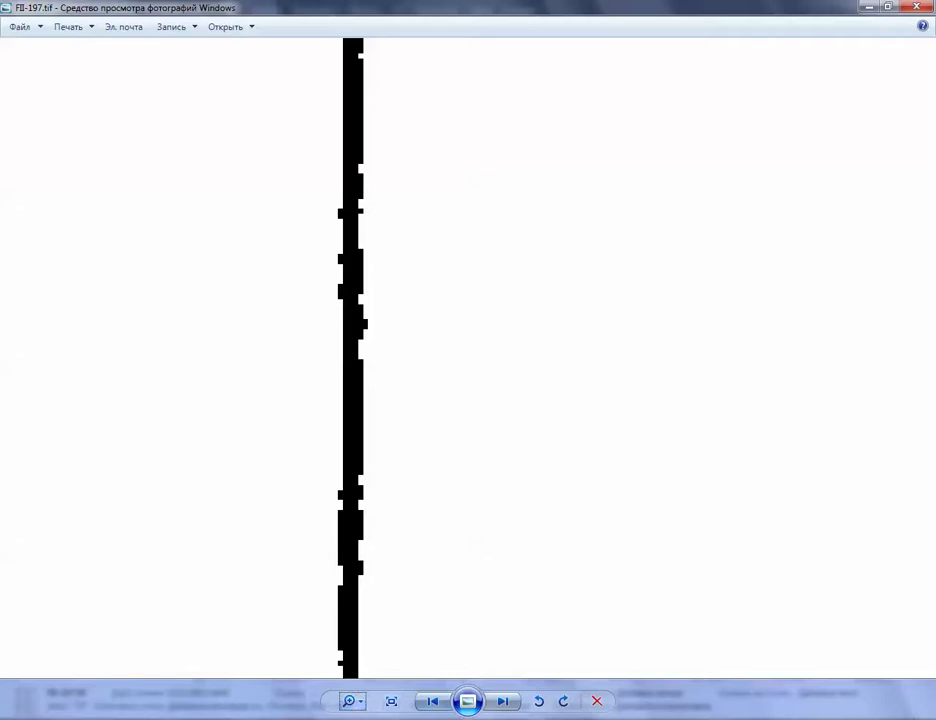
pyautogui.scroll(-4, 352, 700)
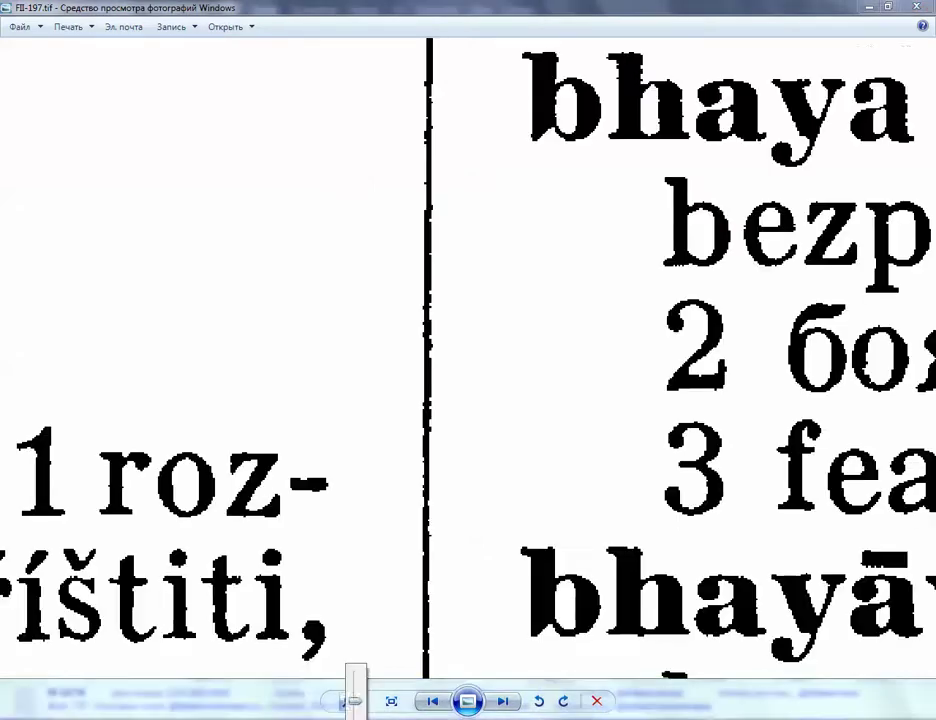
pyautogui.scroll(-2, 354, 700)
pyautogui.scroll(-2, 354, 700)
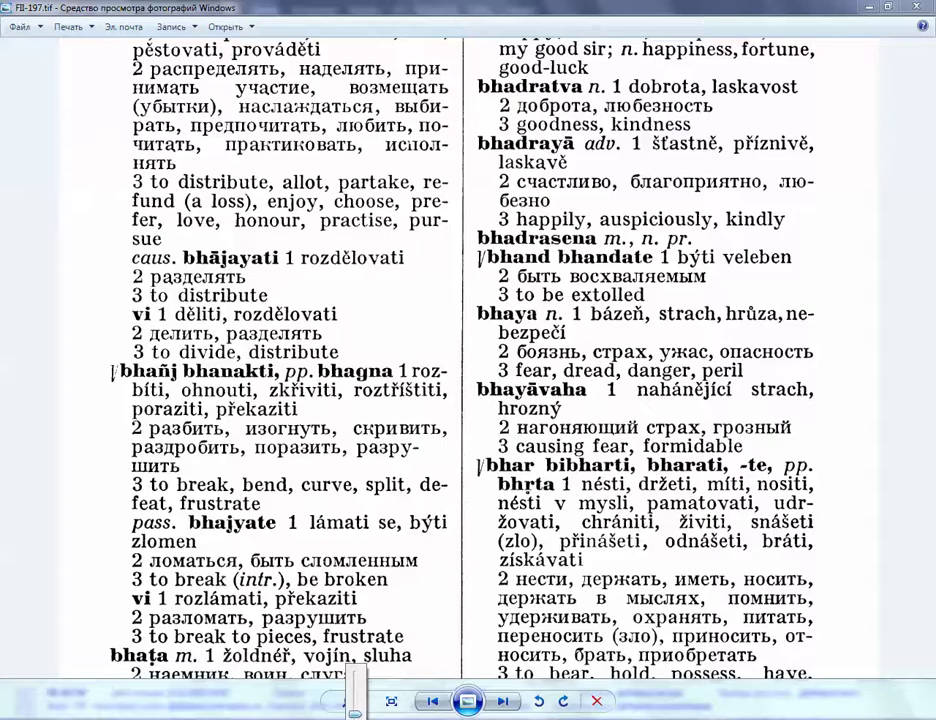
pyautogui.scroll(2, 354, 700)
pyautogui.scroll(-2, 354, 700)
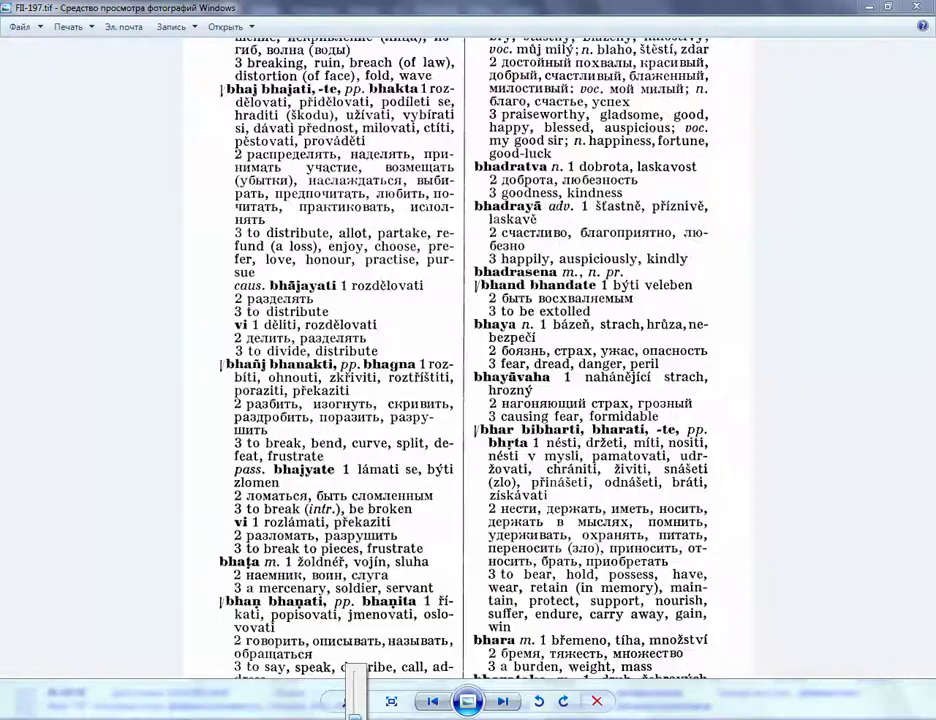
pyautogui.scroll(2, 354, 700)
pyautogui.scroll(-1, 354, 700)
pyautogui.scroll(-4, 354, 700)
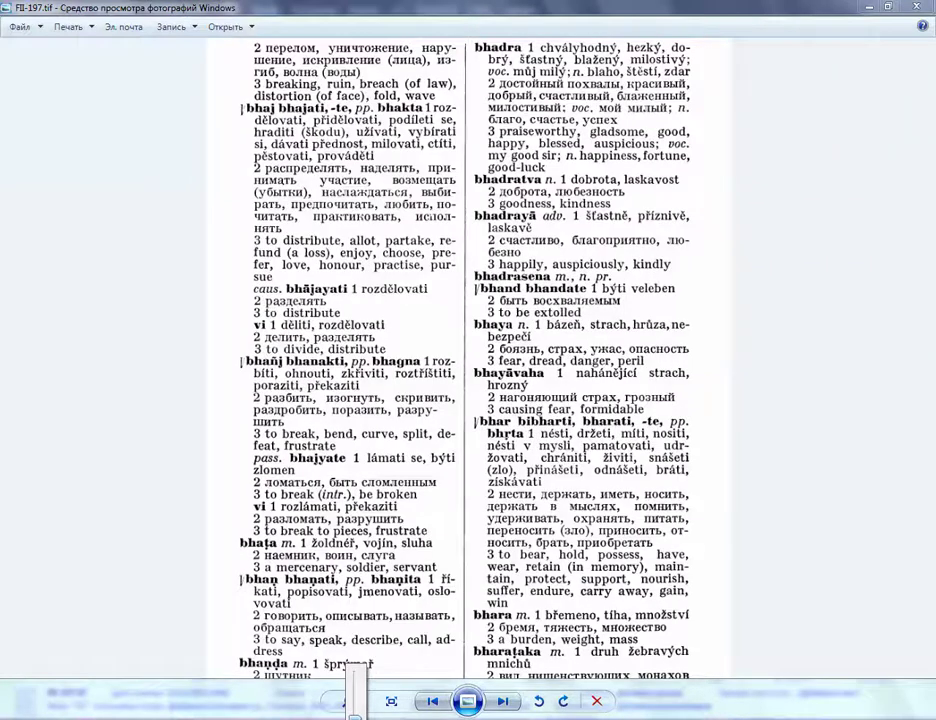
pyautogui.moveTo(465, 360); pyautogui.dragTo(465, 263)
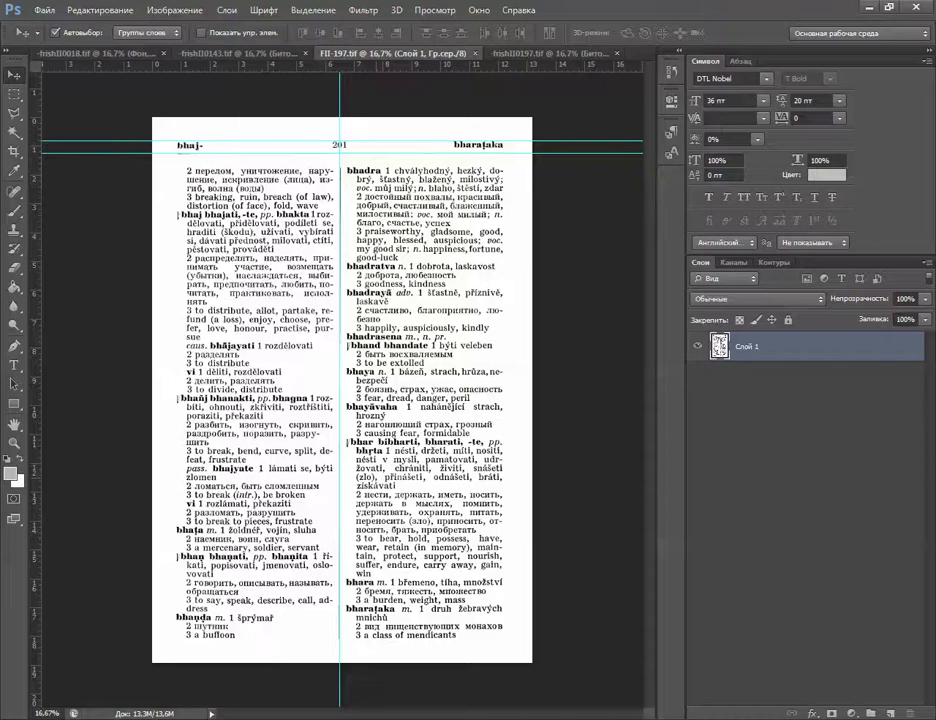
# - Switch to Photoshop, rename the page layer of FII-197.tif as 197 and deselect it
pyautogui.hotkey('ctrl', '+')
pyautogui.hotkey('ctrl', '+')
pyautogui.hotkey('ctrl', '+')
pyautogui.hotkey('ctrl', '+')
pyautogui.hotkey('ctrl', '-')
pyautogui.hotkey('ctrl', '-')
pyautogui.hotkey('ctrl', '-')
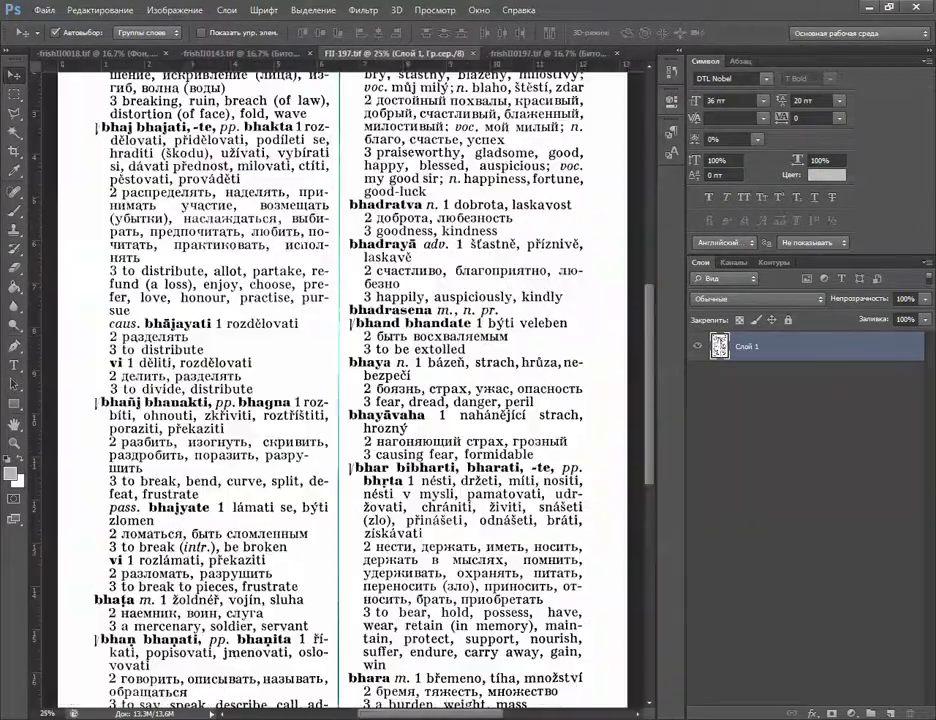
pyautogui.doubleClick(748, 346)
pyautogui.write('197')
pyautogui.press('Return')
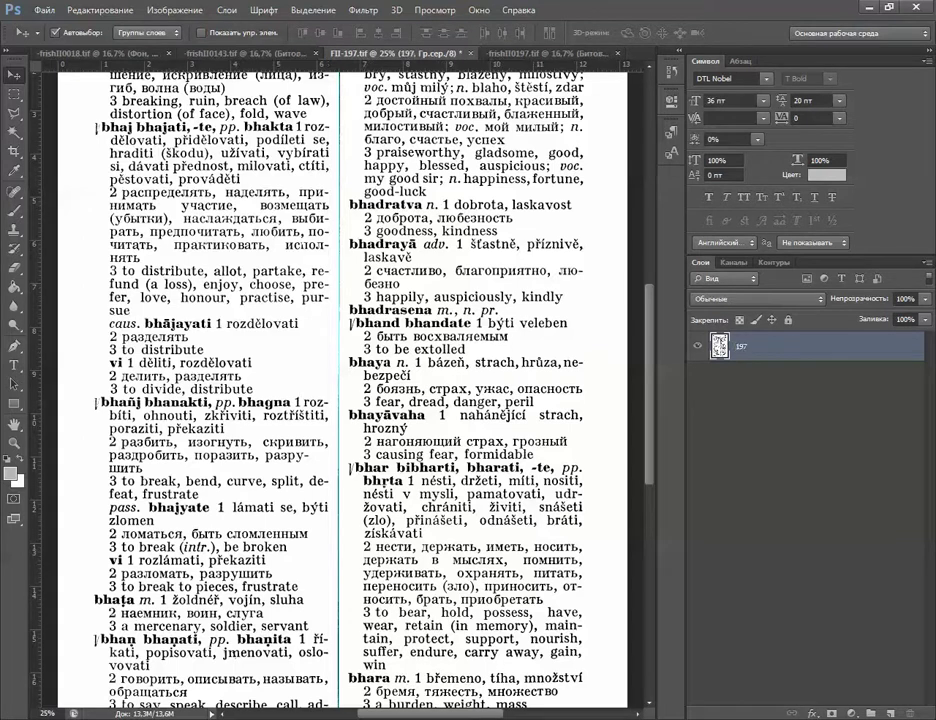
pyautogui.click(790, 440)
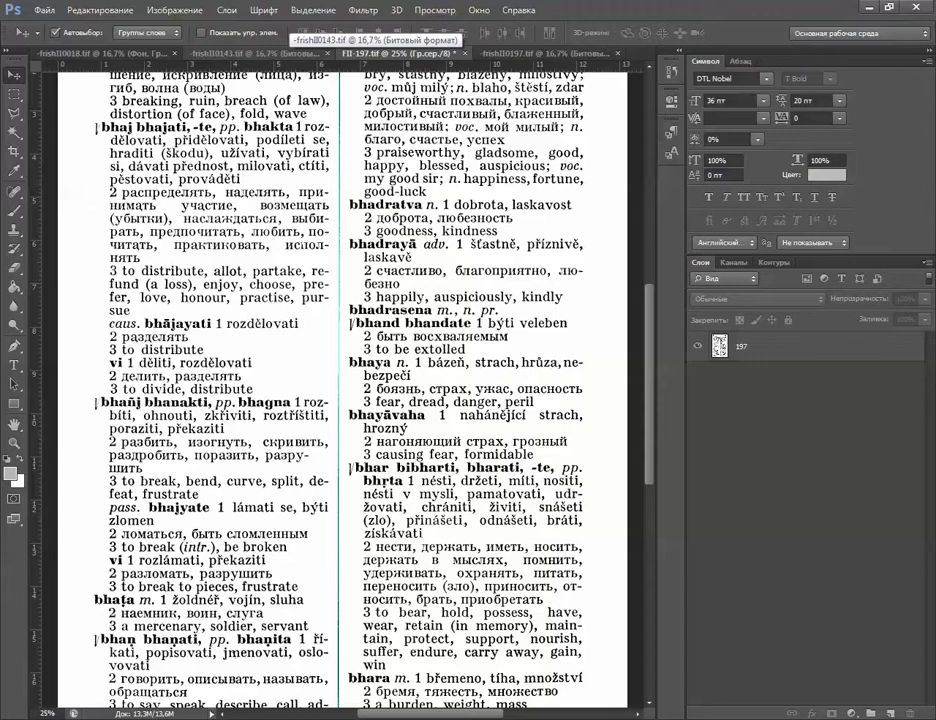
# - Copy the entire page from -frishII0143.tif and paste it into FII-197.tif as a new layer, with layer 197 hidden
pyautogui.click(250, 53)
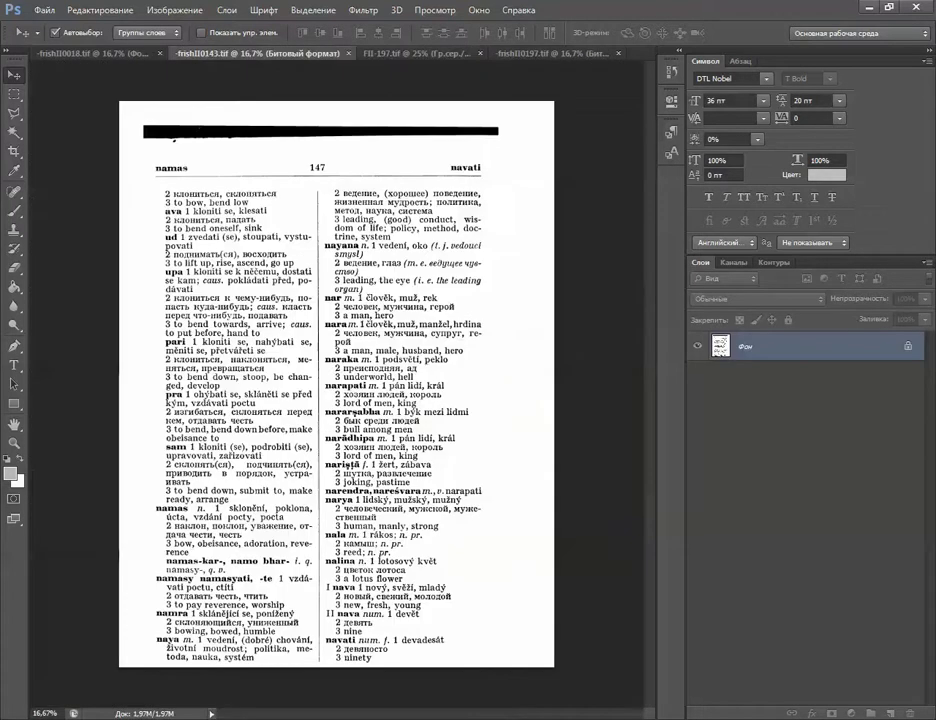
pyautogui.hotkey('ctrl', 'a')
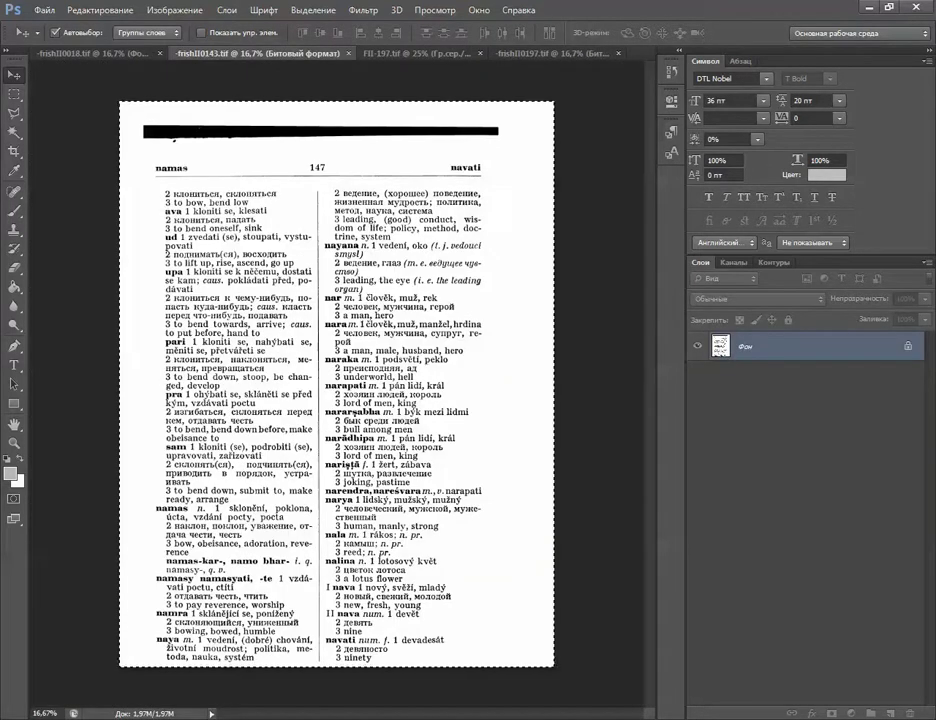
pyautogui.click(415, 54)
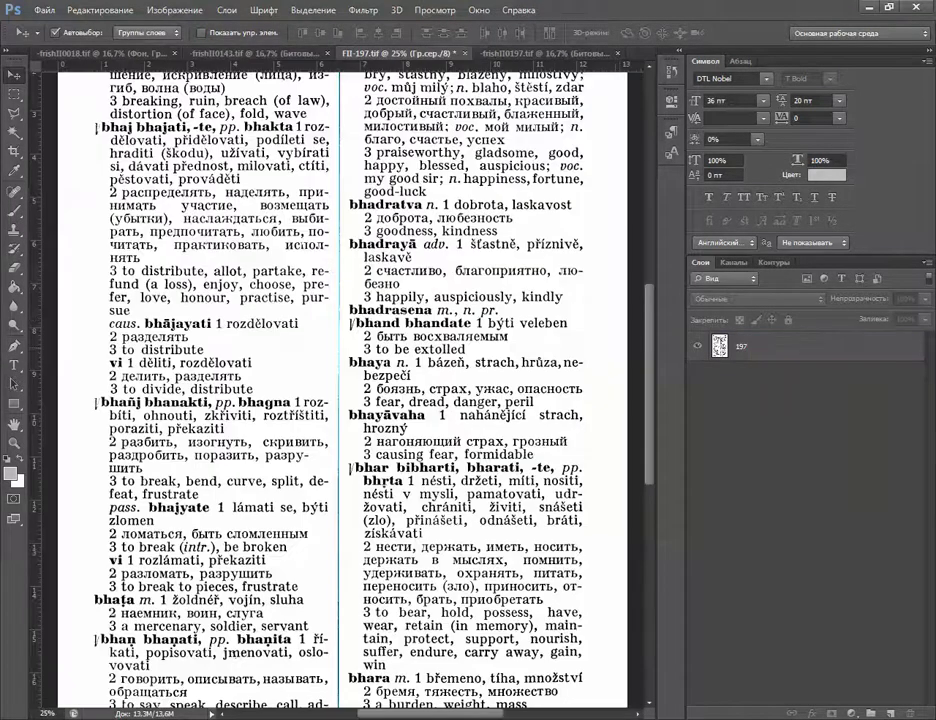
pyautogui.hotkey('ctrl', '-')
pyautogui.hotkey('ctrl', '-')
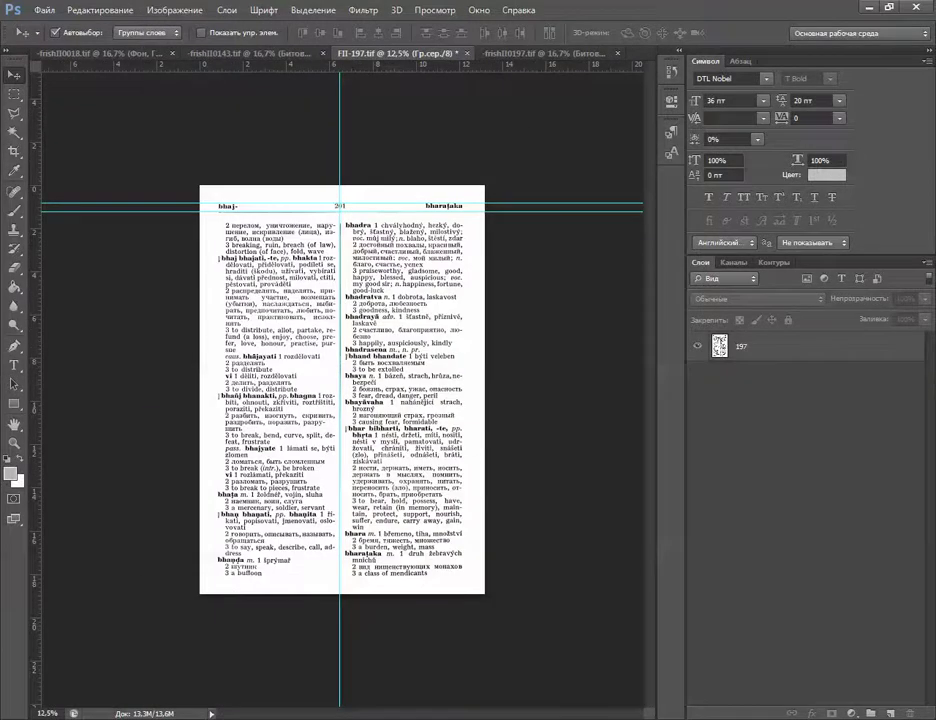
pyautogui.hotkey('ctrl', 'v')
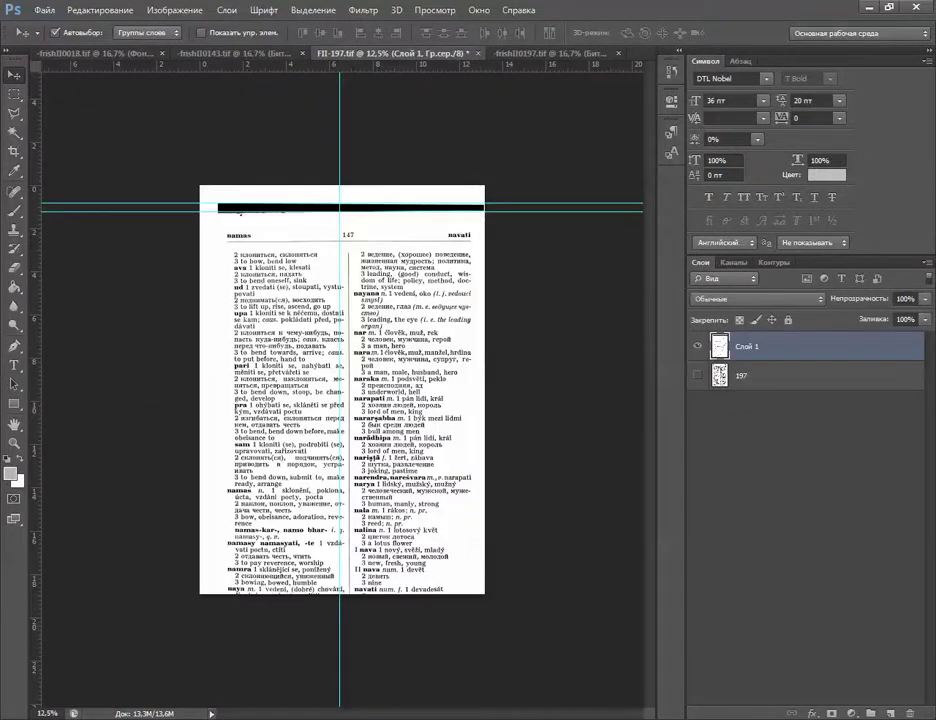
# - Align the pasted page 147 with the guides, fitting the header line and column divider, and check both header words
pyautogui.moveTo(381, 269)
pyautogui.mouseDown()
pyautogui.moveTo(376, 238)
pyautogui.moveTo(375, 256)
pyautogui.mouseUp()
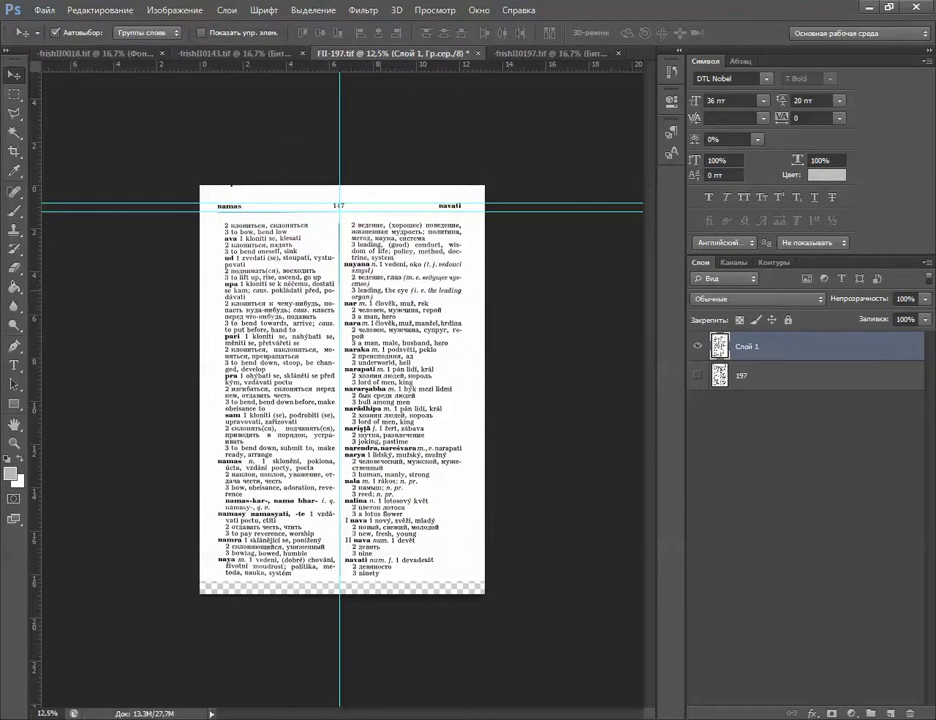
pyautogui.hotkey('ctrl', '+')
pyautogui.hotkey('ctrl', '+')
pyautogui.hotkey('ctrl', '+')
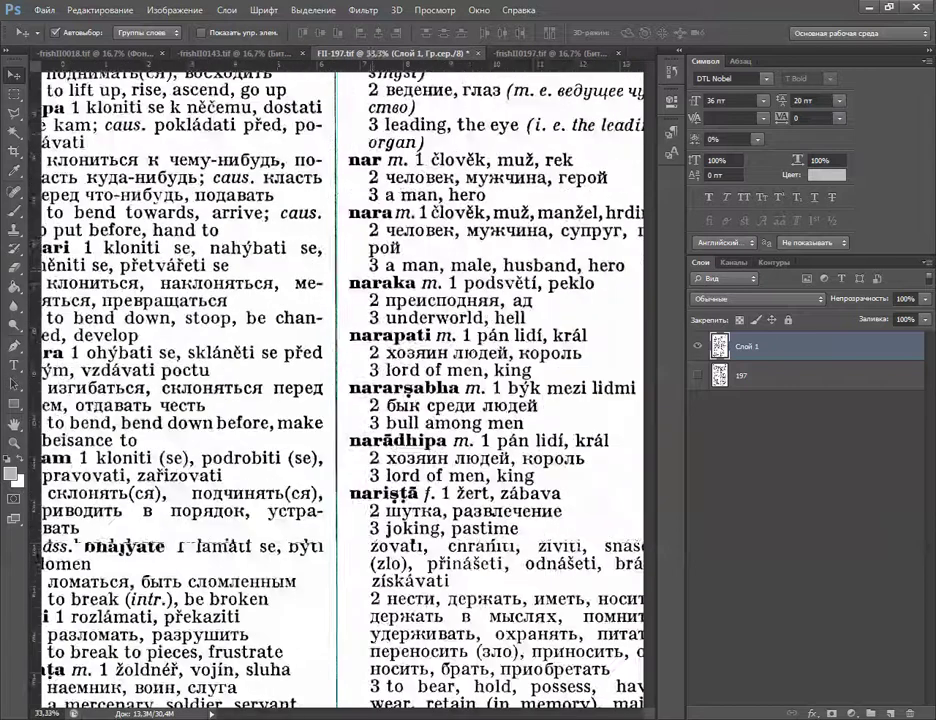
pyautogui.hotkey('ctrl', '+')
pyautogui.scroll(8, 340, 390)
pyautogui.scroll(3, 340, 390)
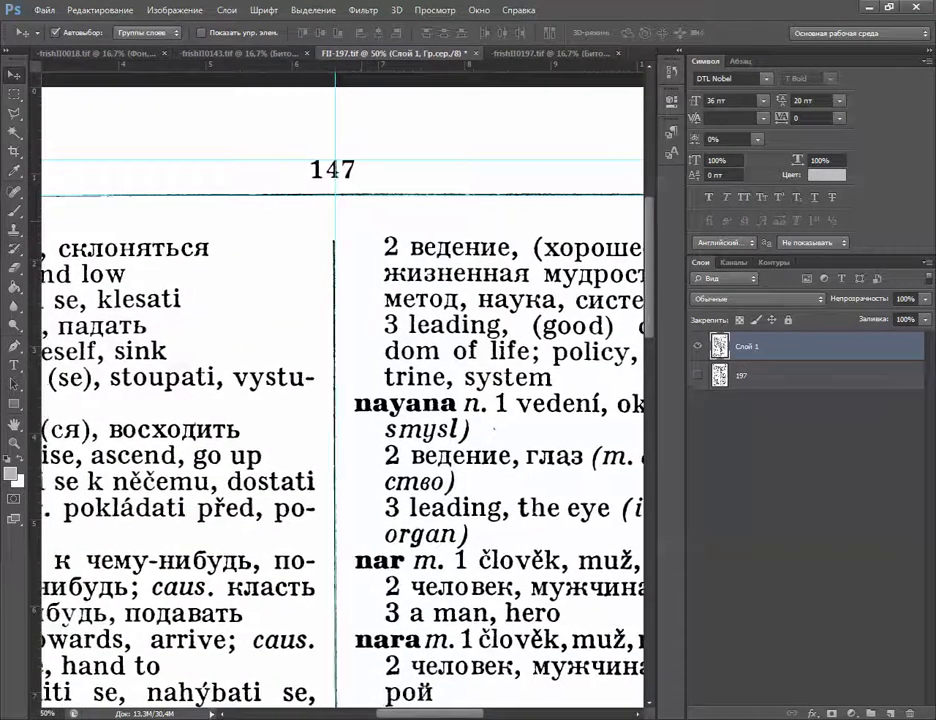
pyautogui.press('Down')
pyautogui.press('Down')
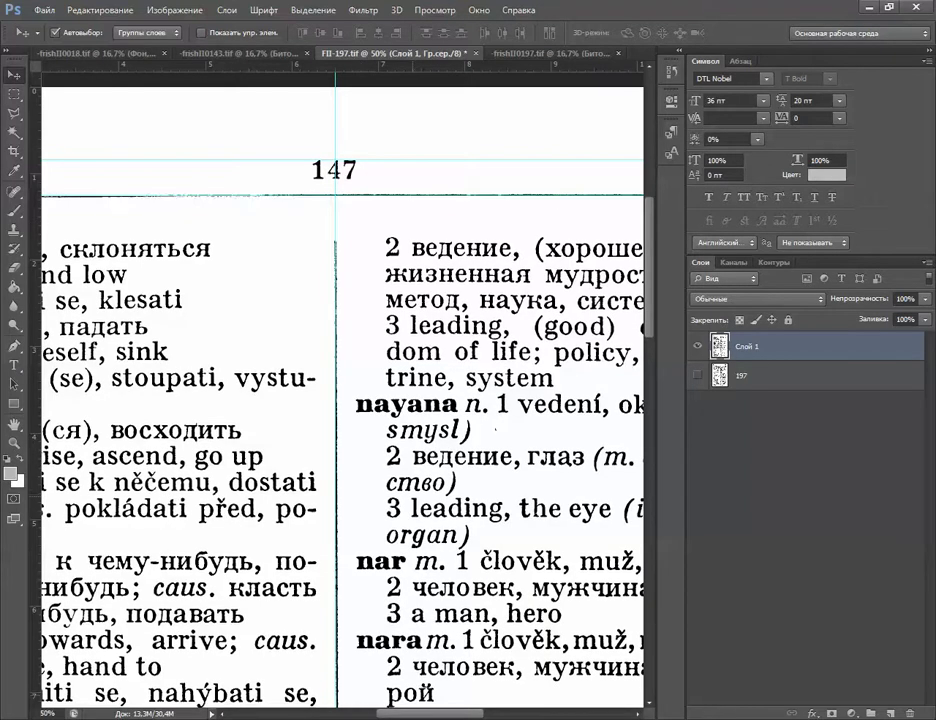
pyautogui.hscroll(4, 342, 400)
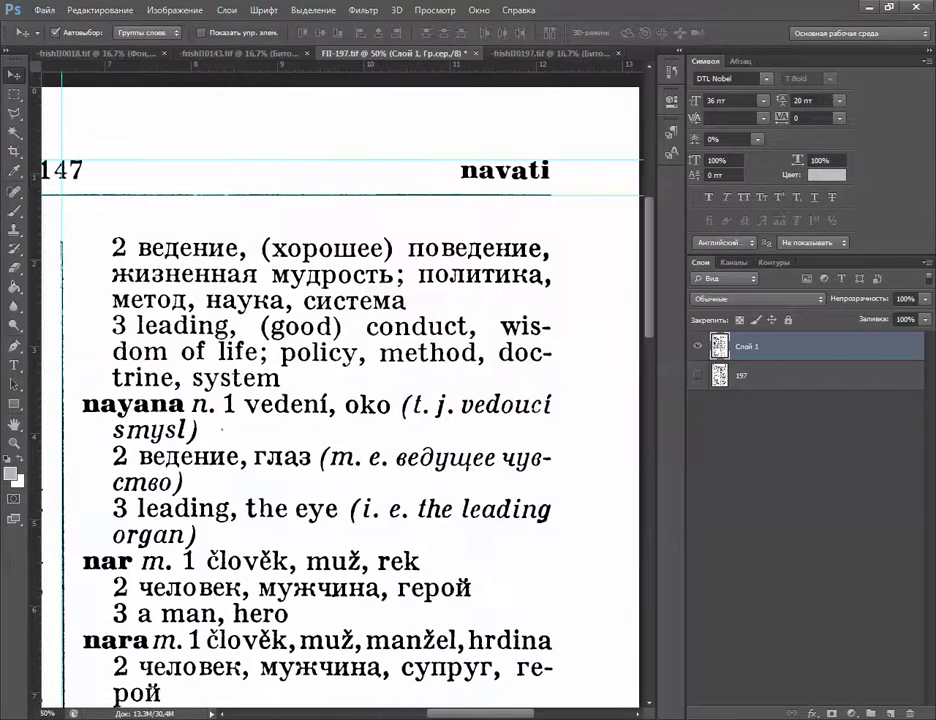
pyautogui.hscroll(-10, 340, 400)
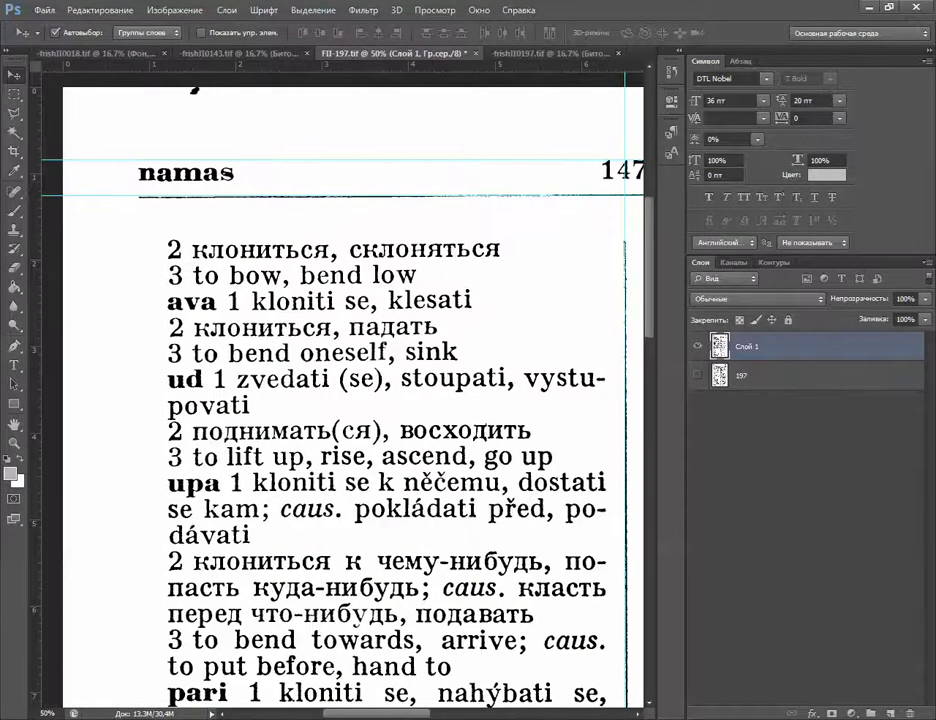
pyautogui.hscroll(1, 340, 400)
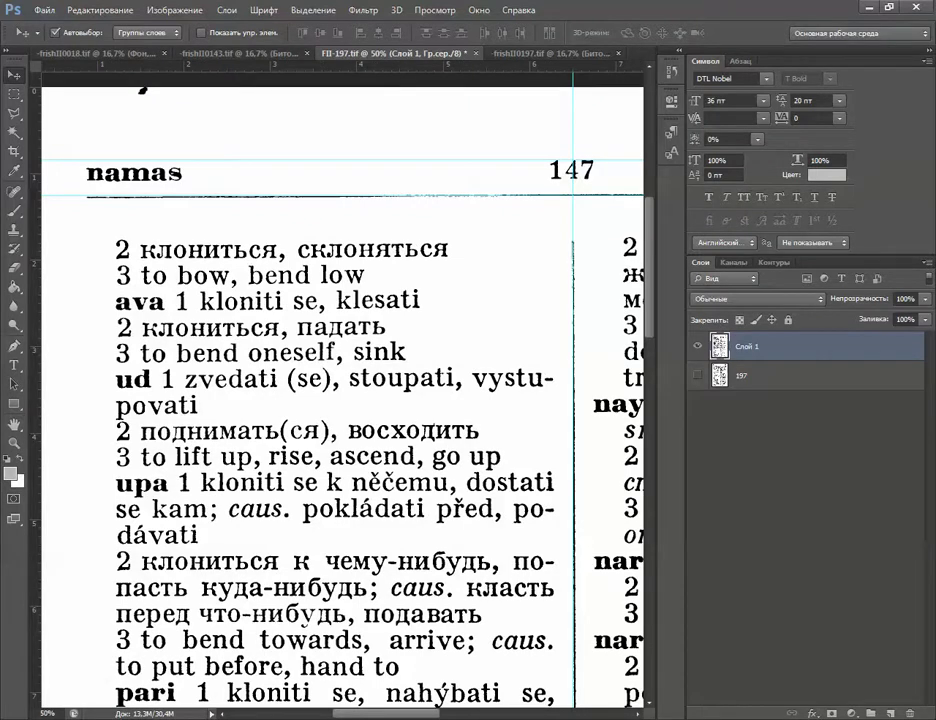
# - Rename the pasted page's layer as 143
pyautogui.doubleClick(748, 346)
pyautogui.write('143')
pyautogui.press('Return')
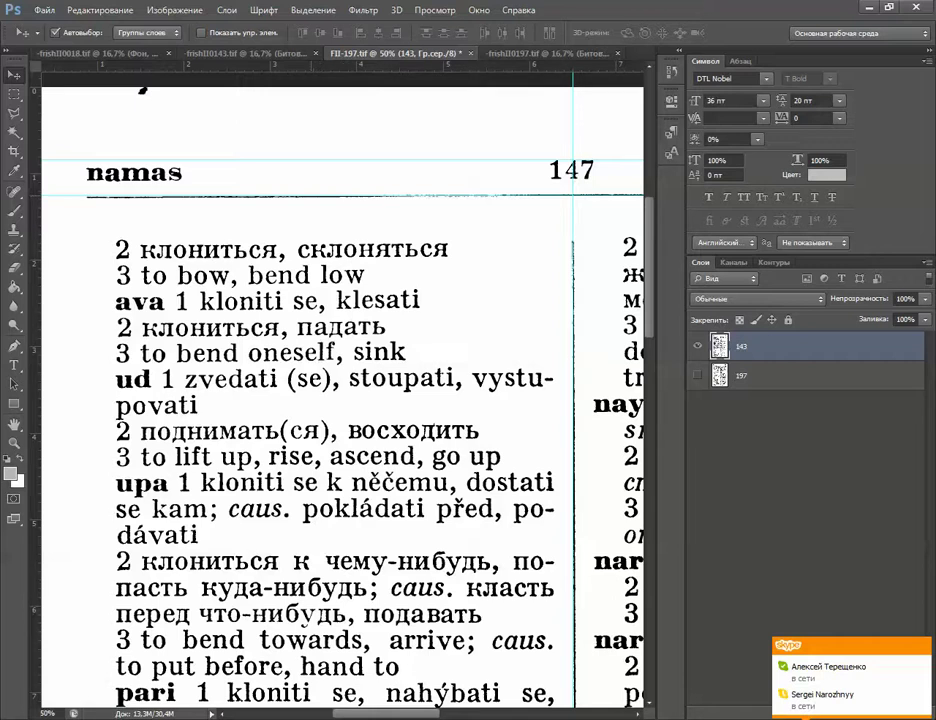
# - Delete the stray black mark above the header word "namas" on layer 143 using a rectangular selection, and clear the selection
pyautogui.press('l')
pyautogui.press('m')
pyautogui.moveTo(179, 88)
pyautogui.mouseDown()
pyautogui.moveTo(155, 109)
pyautogui.moveTo(102, 84)
pyautogui.mouseUp()
pyautogui.press('Delete')
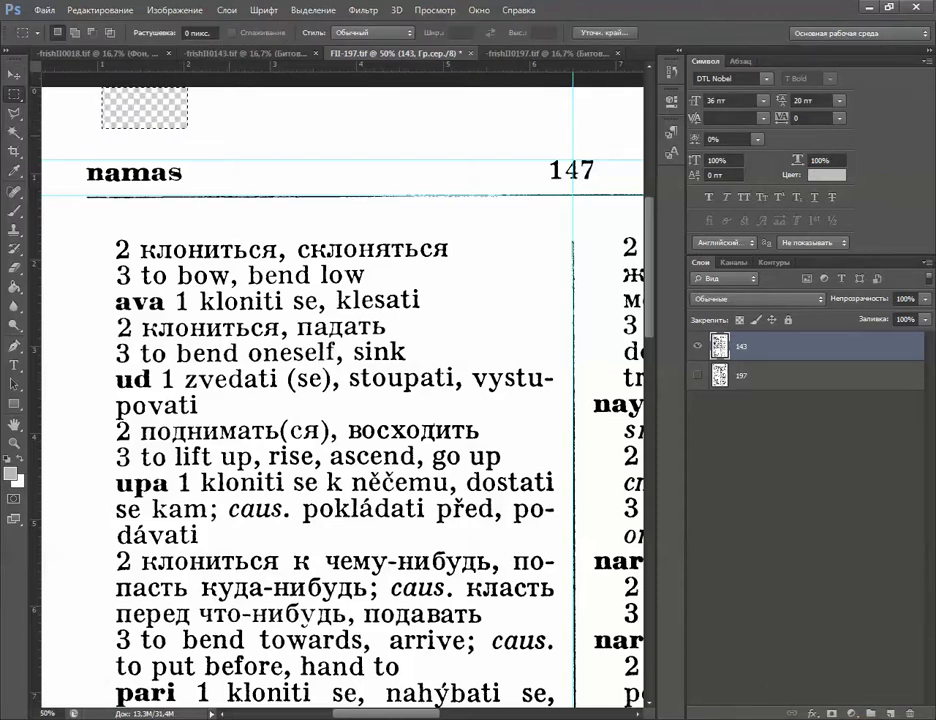
pyautogui.hotkey('ctrl', 'd')
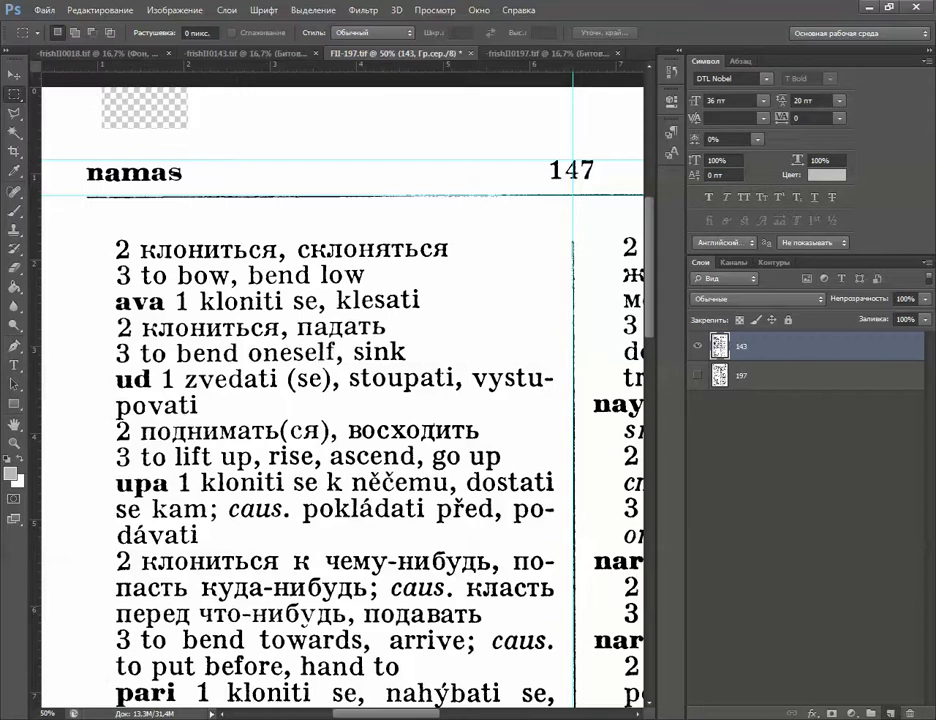
# - Add a new layer with default settings and send it to the bottom of the layer stack
pyautogui.hotkey('ctrl', 'shift', 'n')
pyautogui.press('Return')
pyautogui.hotkey('ctrl', 'shift', '[')
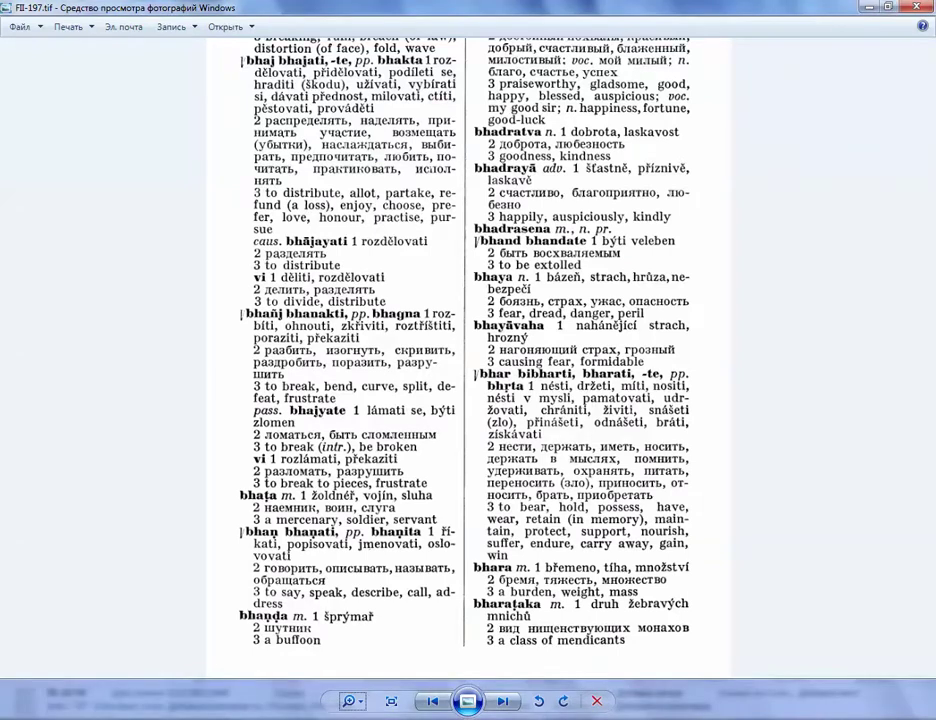
# - Launch Adobe Photoshop CS6 (64 Bit) from the Adobe Master Collection CS6 program folder
pyautogui.press('super')
pyautogui.click(47, 669)
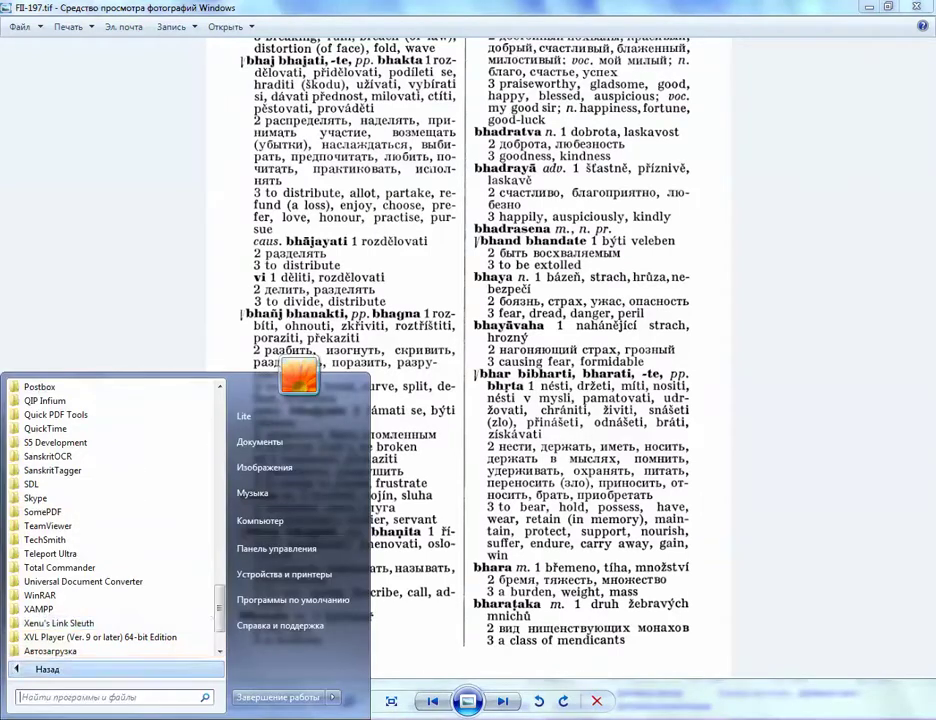
pyautogui.scroll(-2, 110, 597)
pyautogui.scroll(3, 110, 414)
pyautogui.scroll(5, 110, 553)
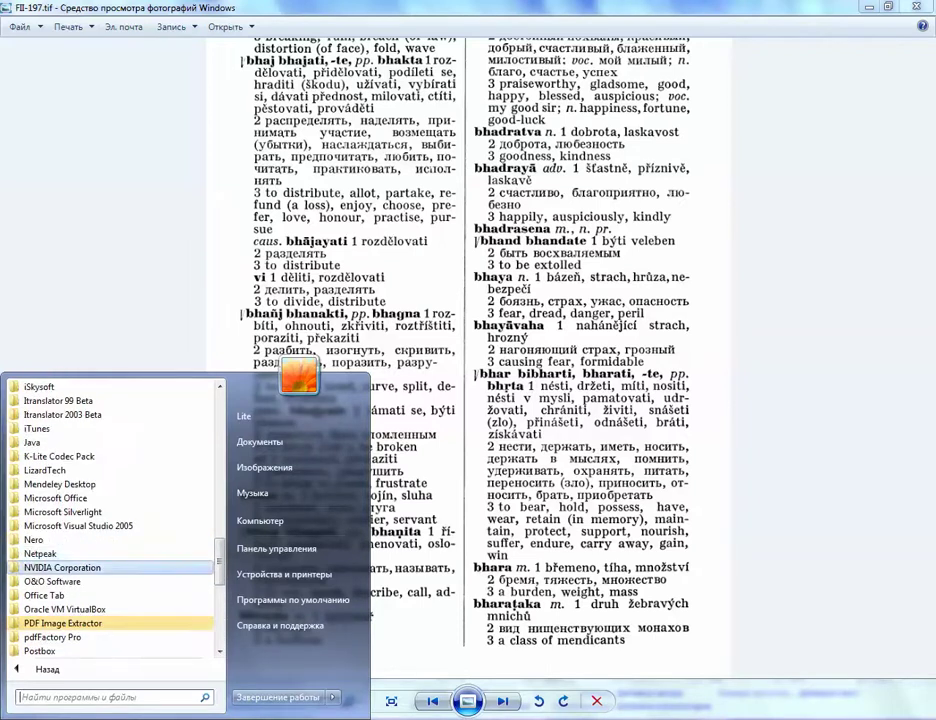
pyautogui.scroll(8, 112, 520)
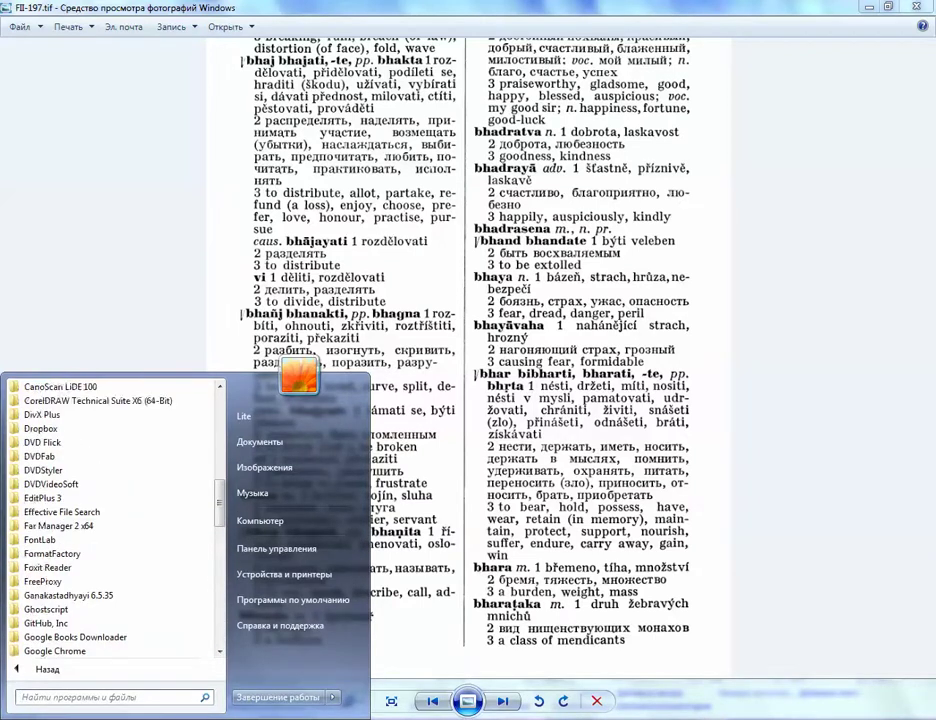
pyautogui.scroll(4, 112, 520)
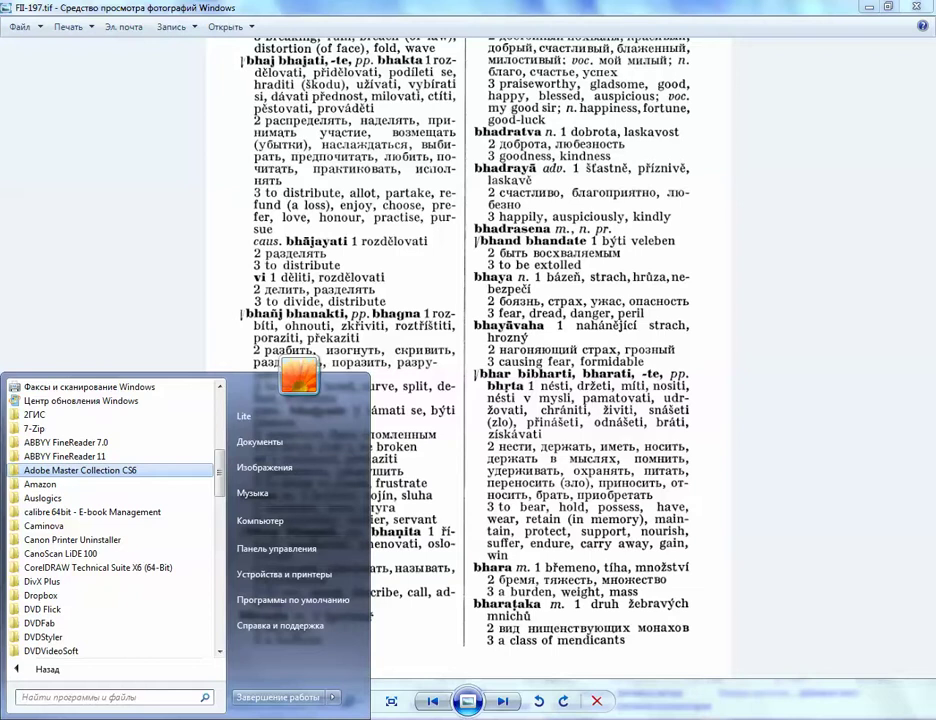
pyautogui.click(80, 470)
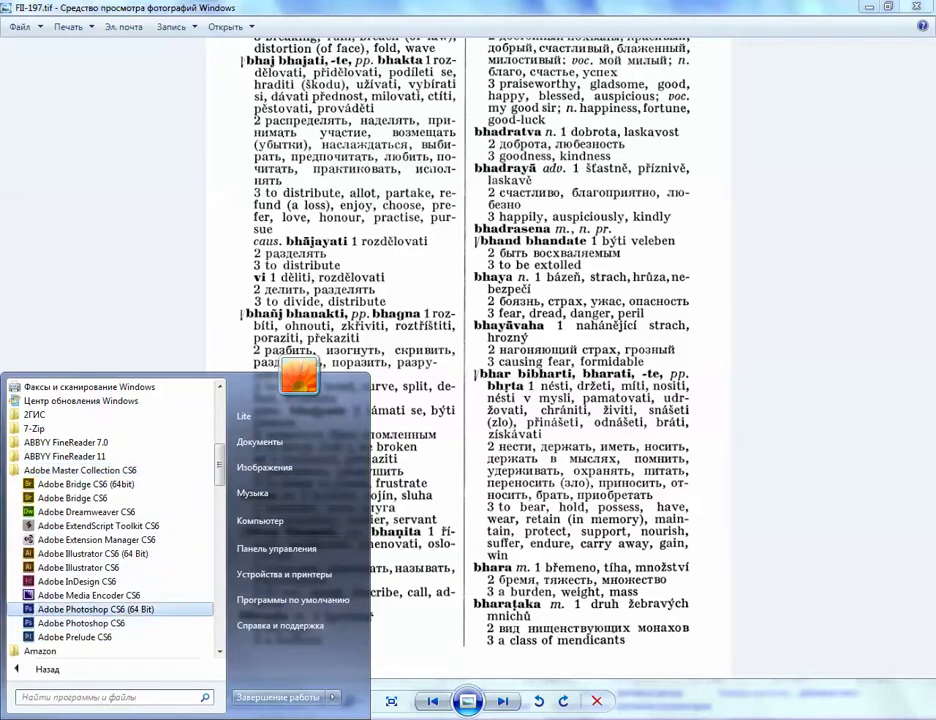
pyautogui.press('Return')
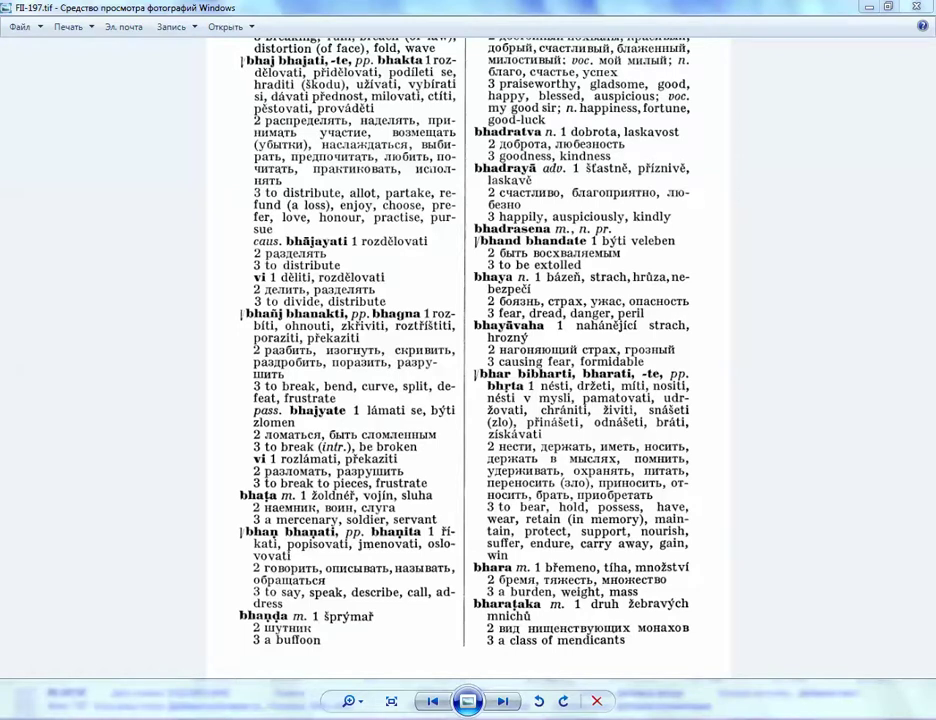
# - Examine FII-197.tif in Windows Photo Viewer, from the page header to a close-up of the text beside the divider and page margin
pyautogui.hotkey('alt', 'Tab')
pyautogui.press('Left')
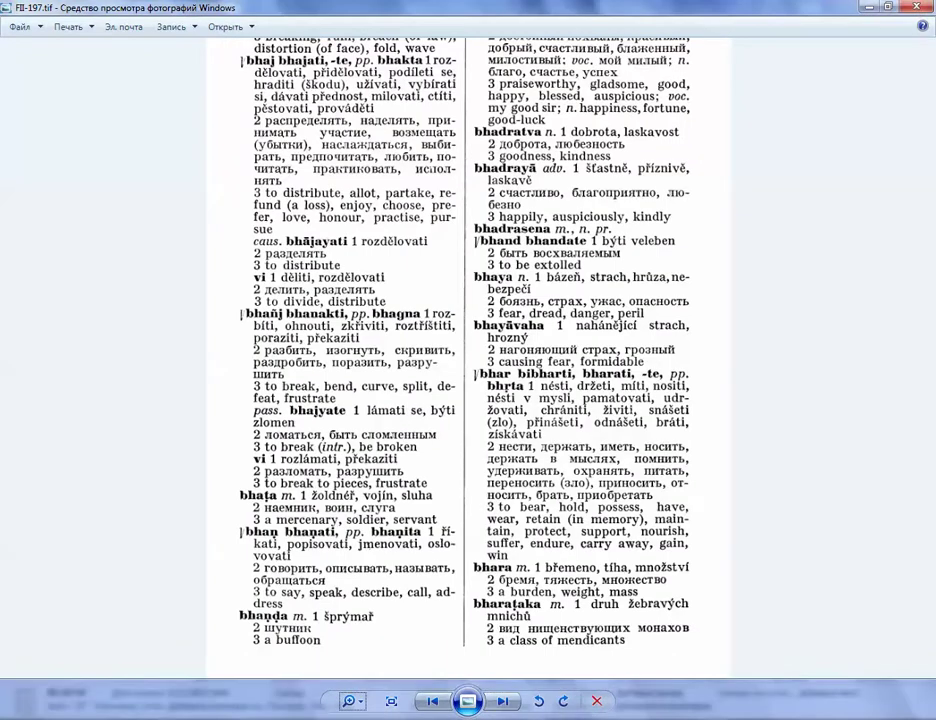
pyautogui.moveTo(468, 300); pyautogui.dragTo(468, 412)
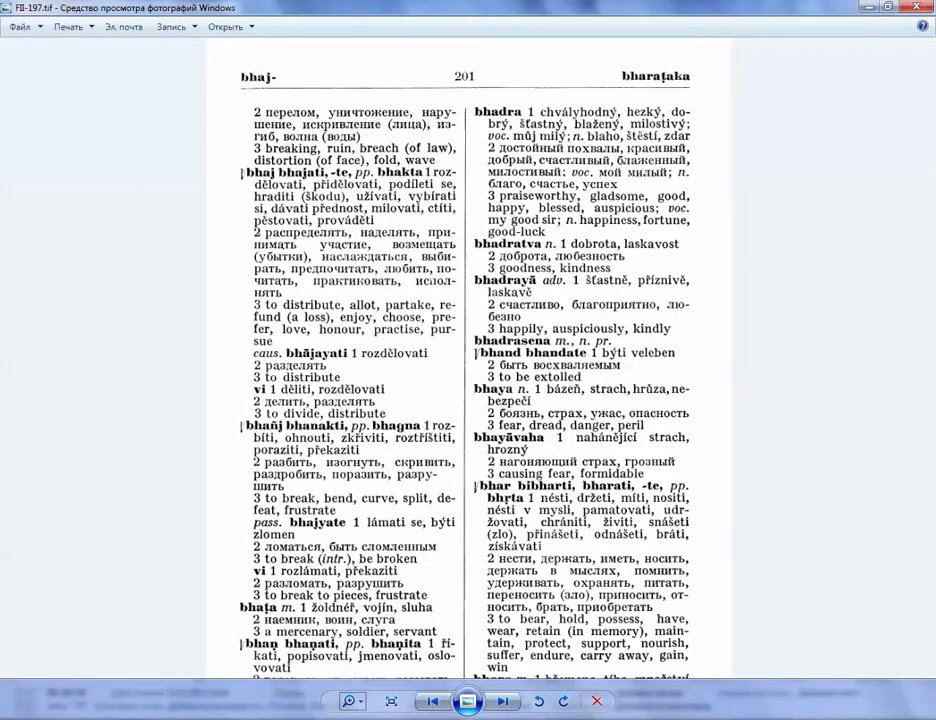
pyautogui.scroll(5, 421, 259)
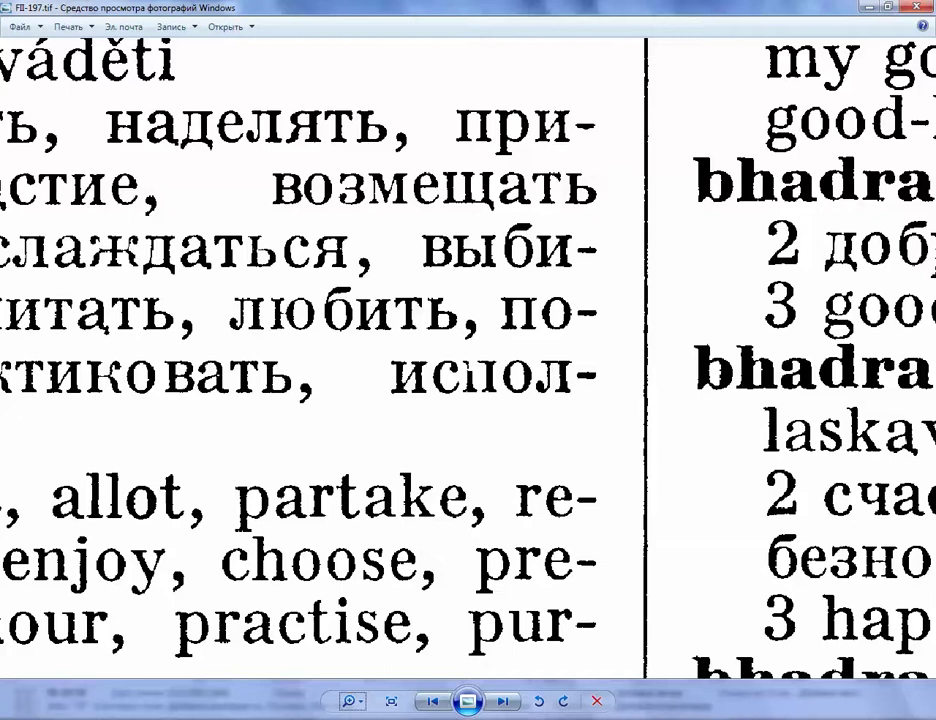
pyautogui.moveTo(421, 380); pyautogui.dragTo(620, 260)
pyautogui.moveTo(421, 430); pyautogui.dragTo(563, 98)
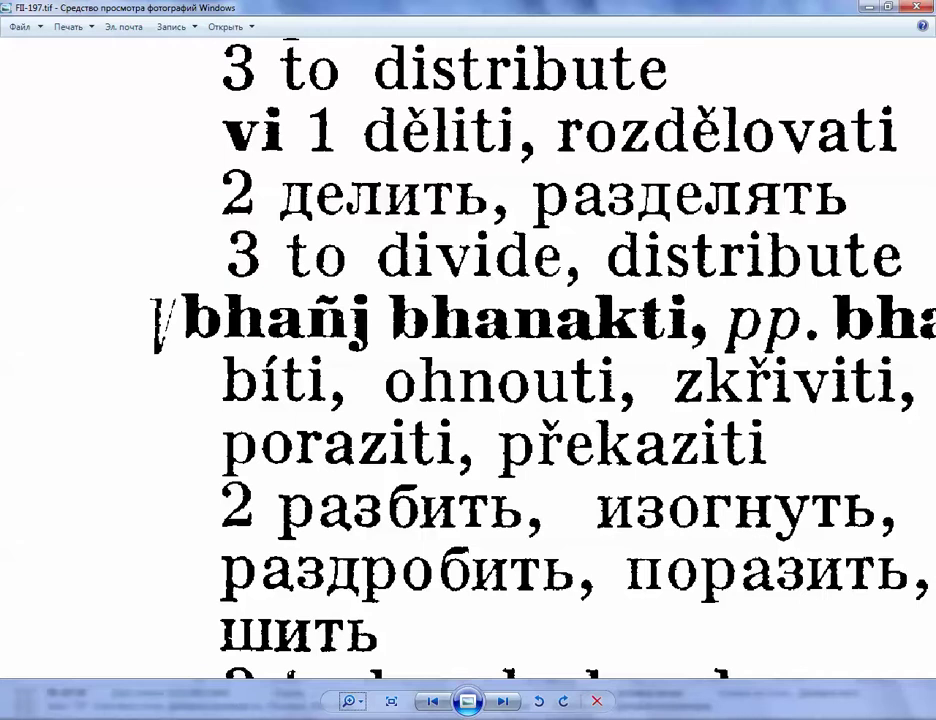
# - Examine page 201 in FII-197.tif at several magnifications, from the column text down to the page foot and back to the header
pyautogui.scroll(-5, 190, 326)
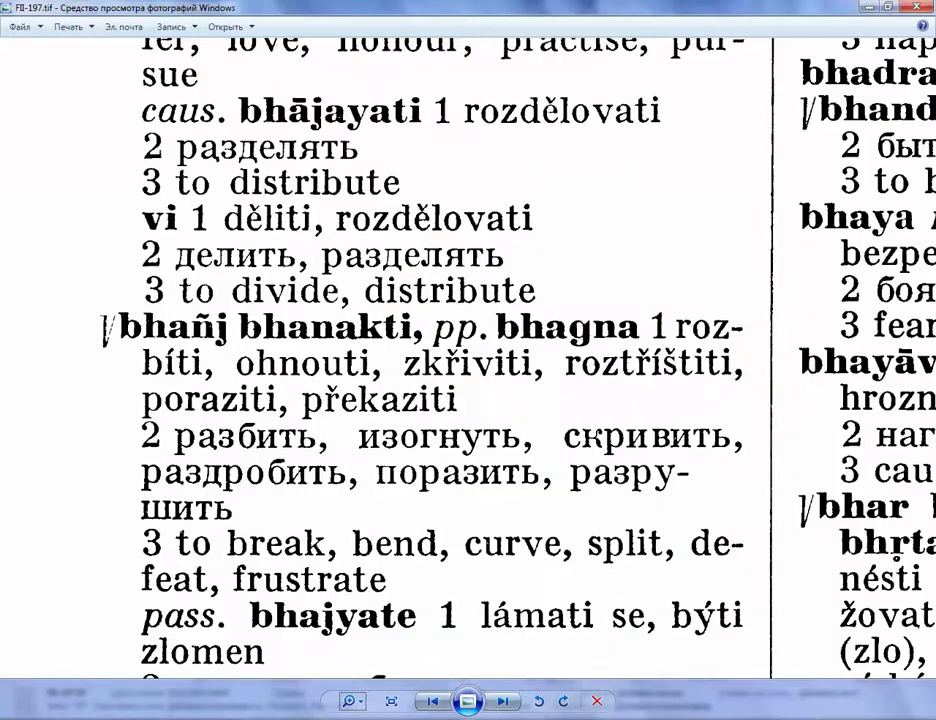
pyautogui.scroll(6, 195, 325)
pyautogui.scroll(-2, 468, 360)
pyautogui.scroll(2, 468, 360)
pyautogui.scroll(-5, 468, 360)
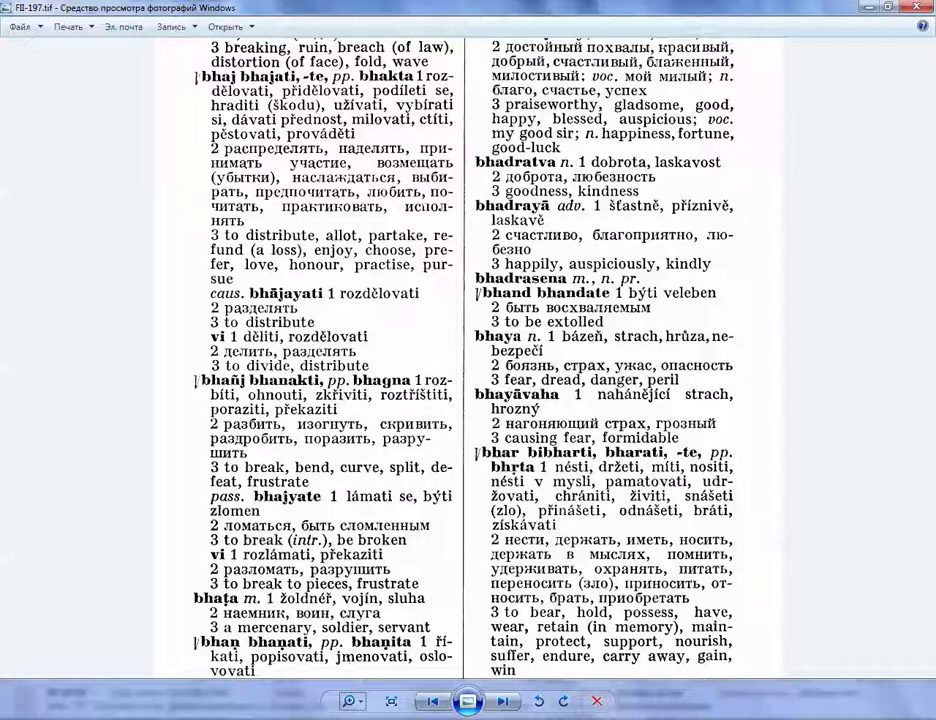
pyautogui.moveTo(468, 400); pyautogui.dragTo(468, 261)
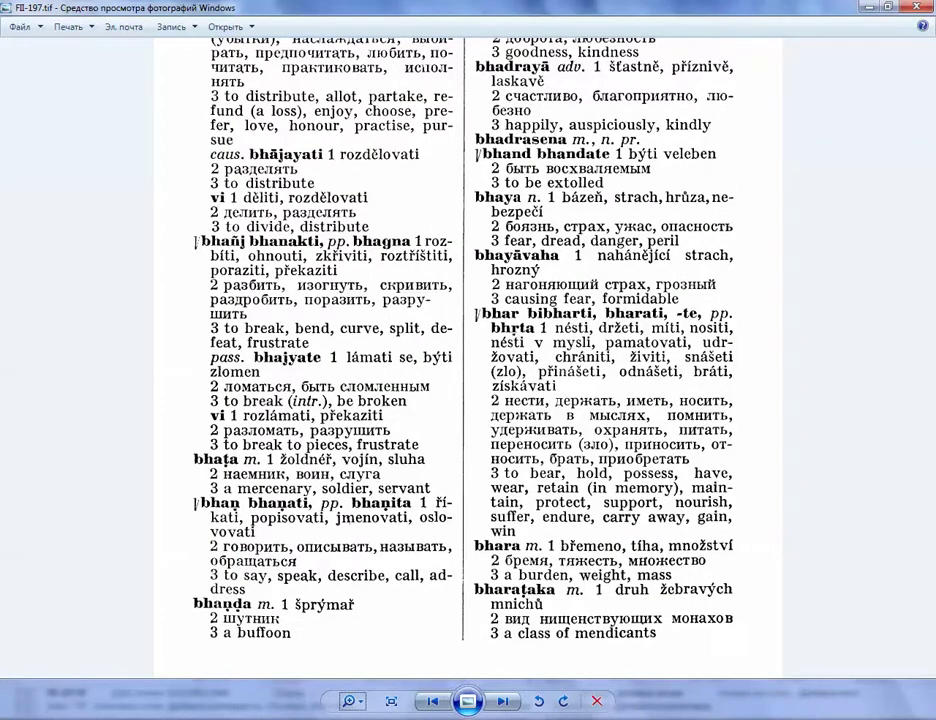
pyautogui.scroll(5, 468, 360)
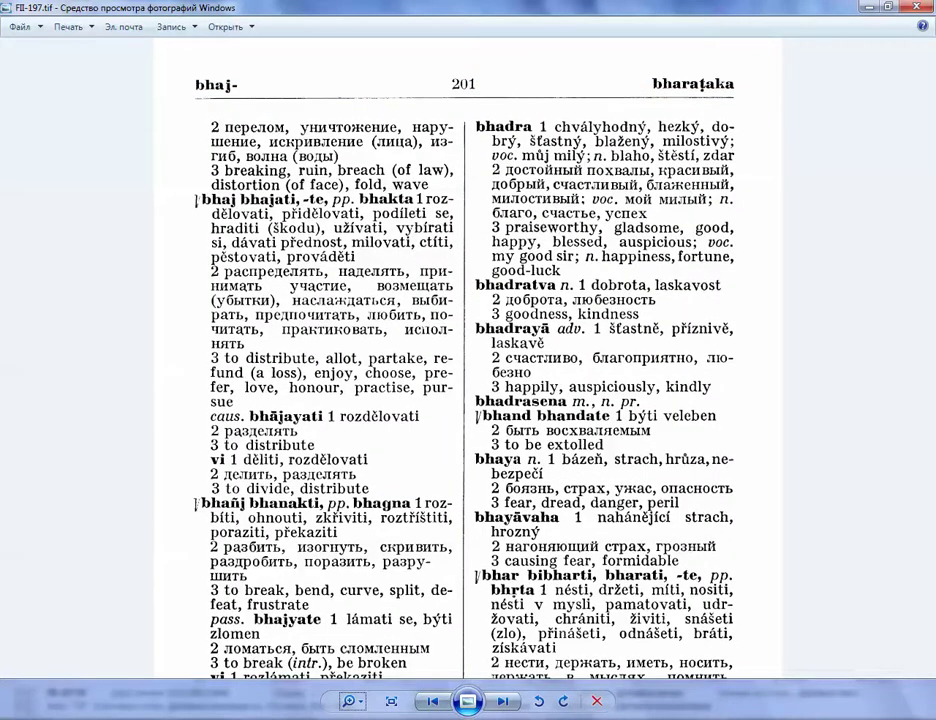
# - Switch to Photoshop and open FII-197.tif from the OCRing\praha\II\out folder on the Kosha (I:) drive
pyautogui.hotkey('alt', 'Tab')
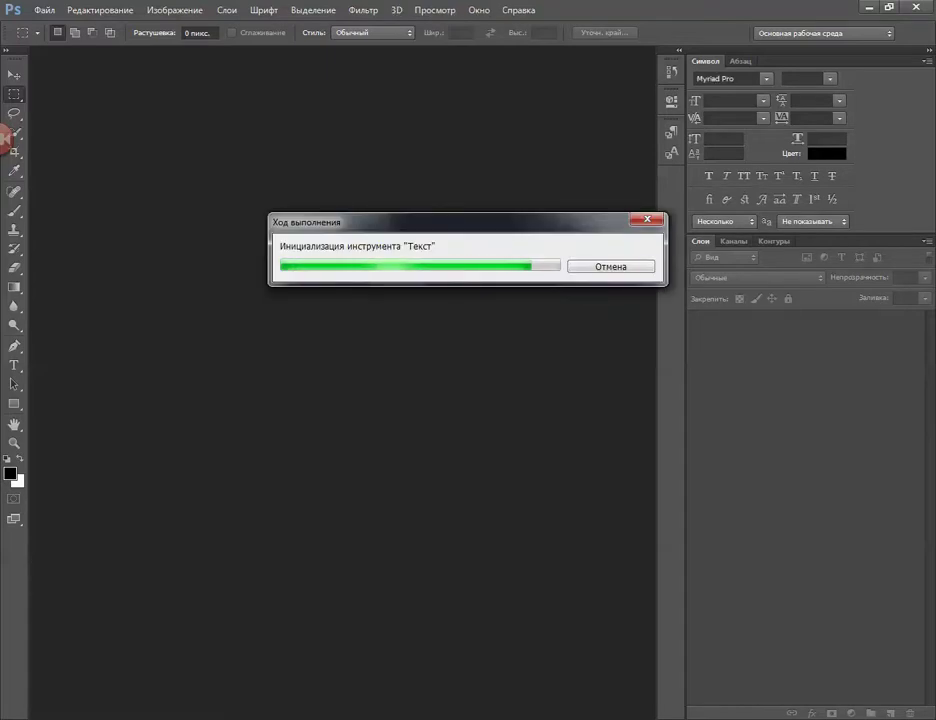
pyautogui.click(44, 10)
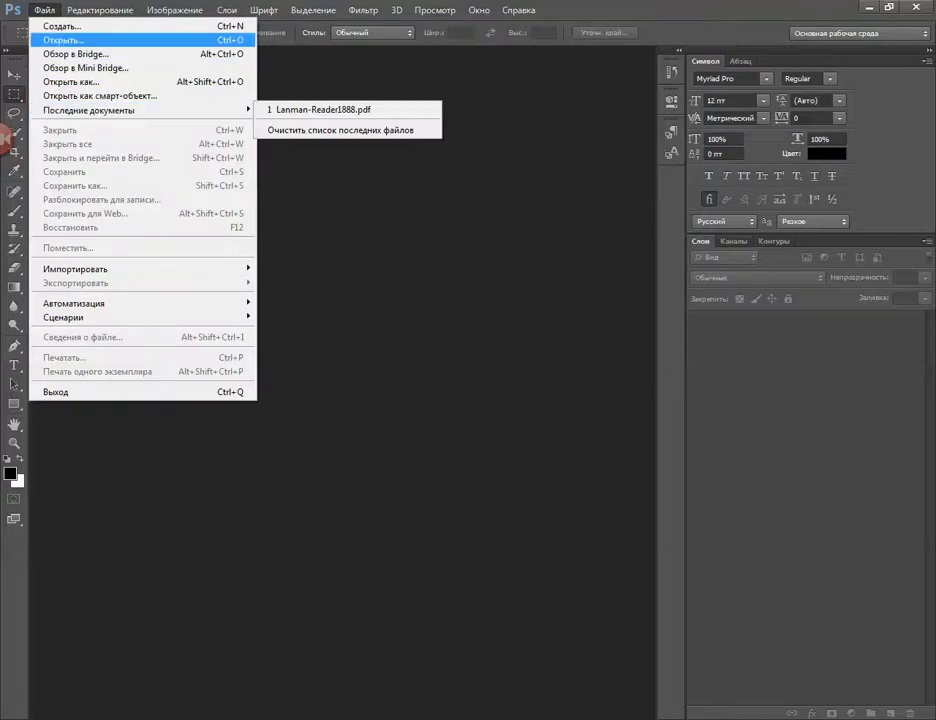
pyautogui.click(60, 40)
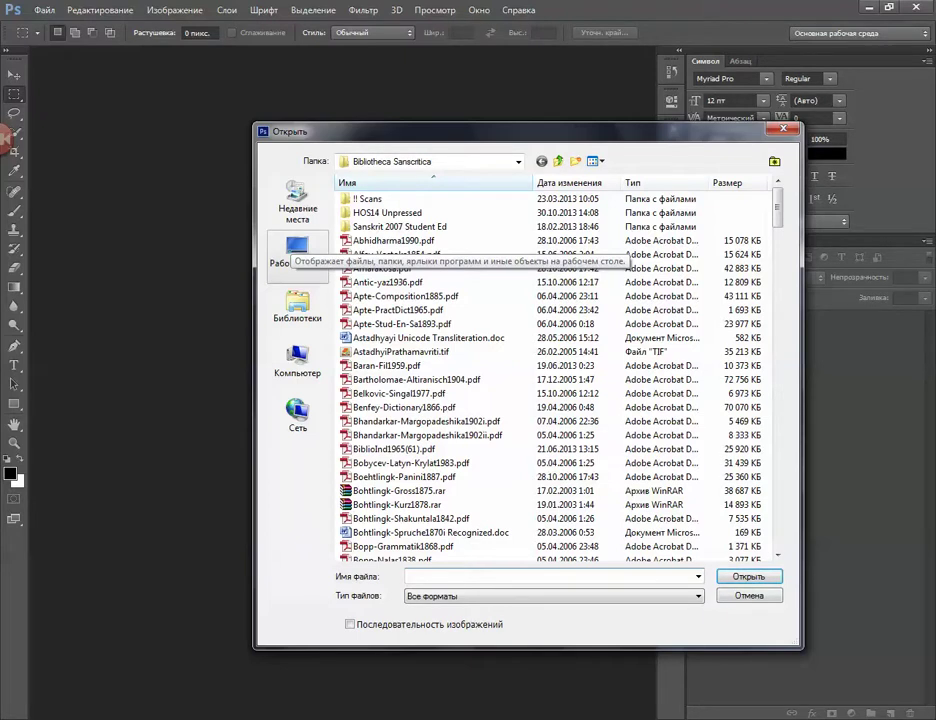
pyautogui.click(297, 362)
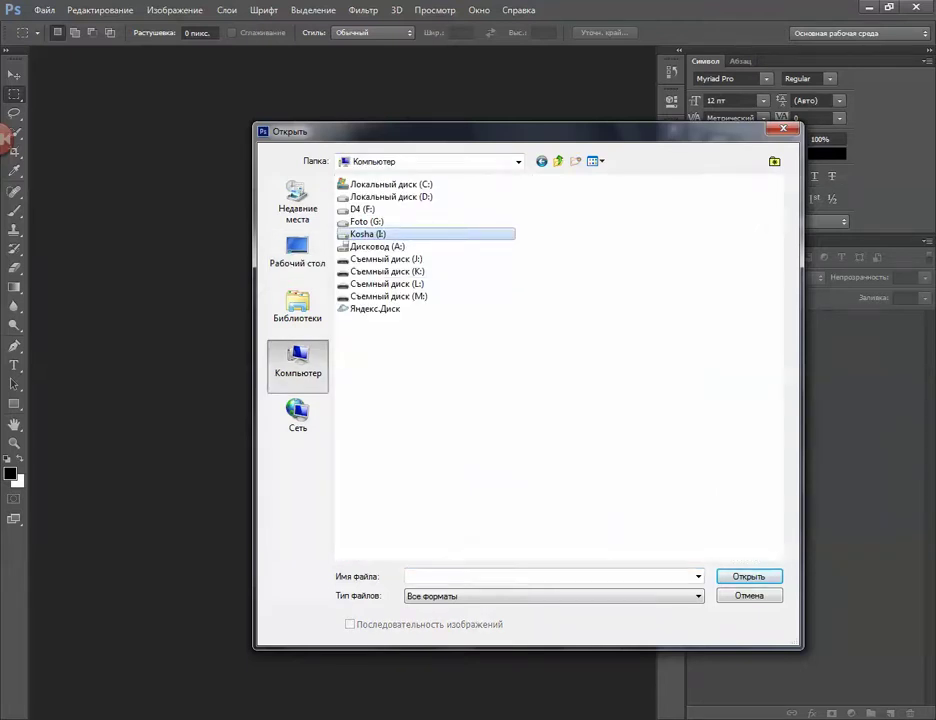
pyautogui.doubleClick(367, 234)
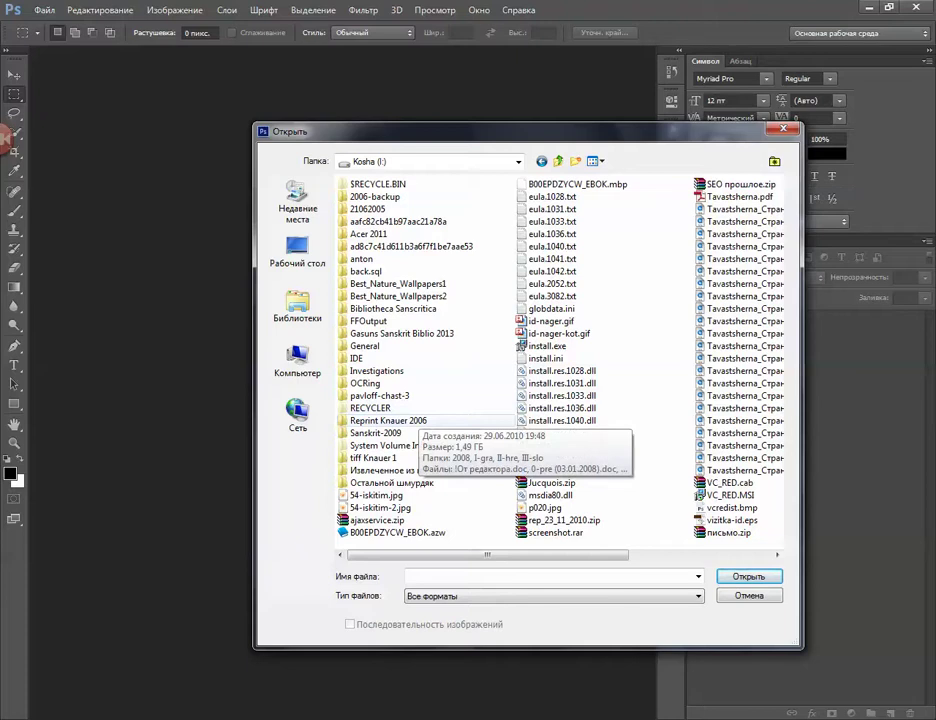
pyautogui.doubleClick(364, 383)
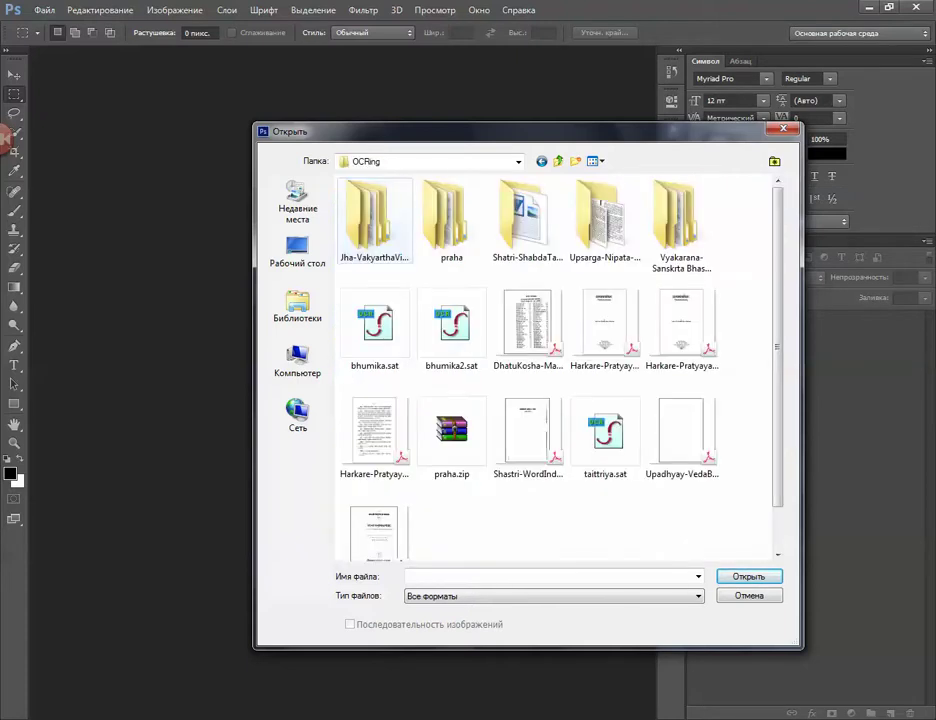
pyautogui.doubleClick(445, 215)
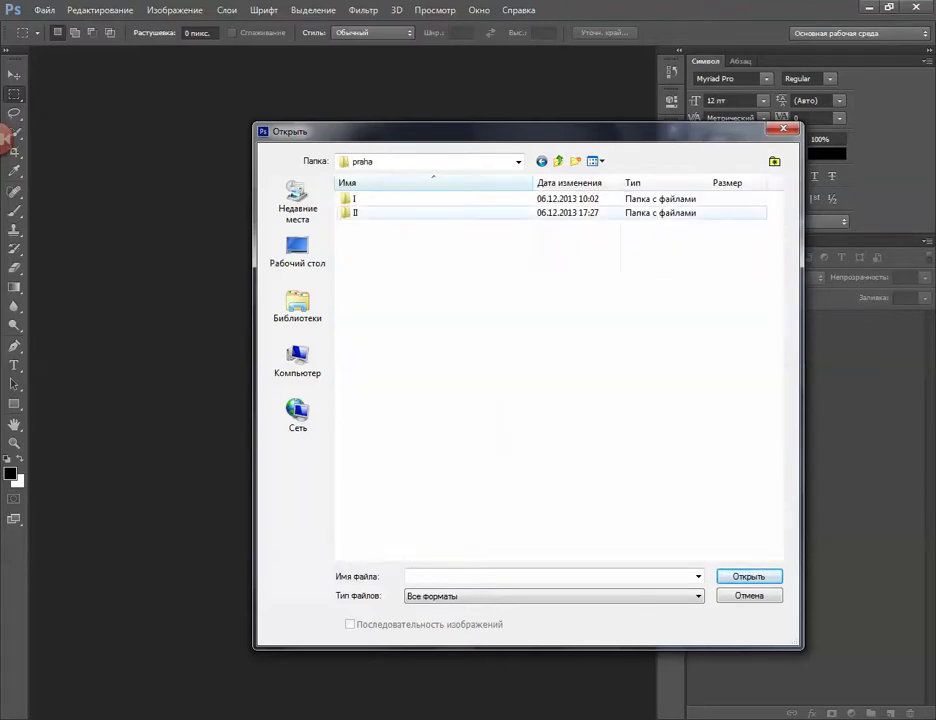
pyautogui.doubleClick(355, 212)
pyautogui.doubleClick(370, 215)
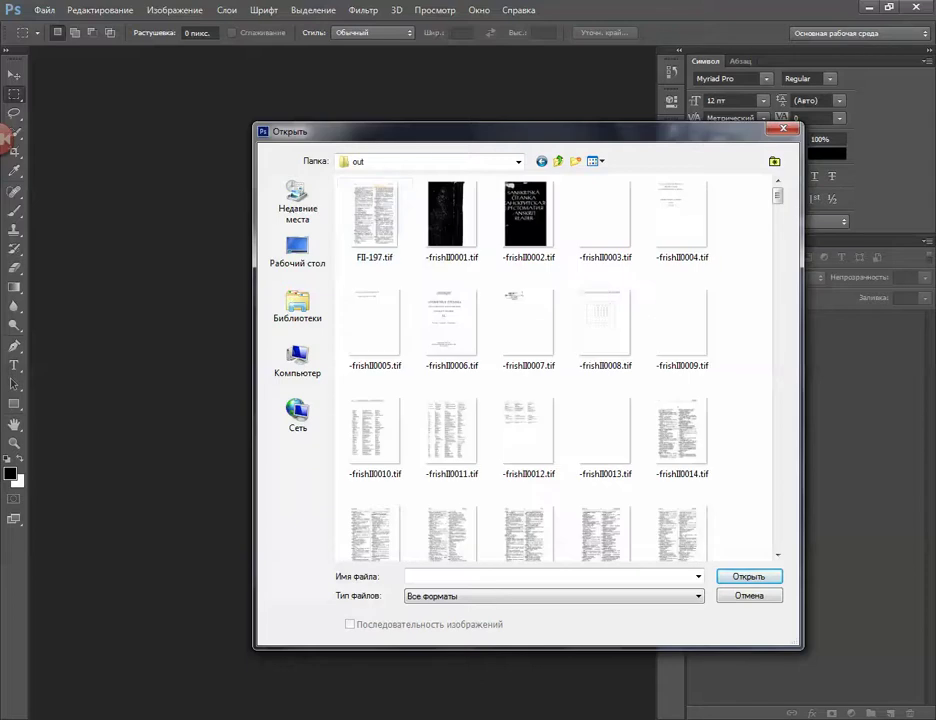
pyautogui.doubleClick(372, 215)
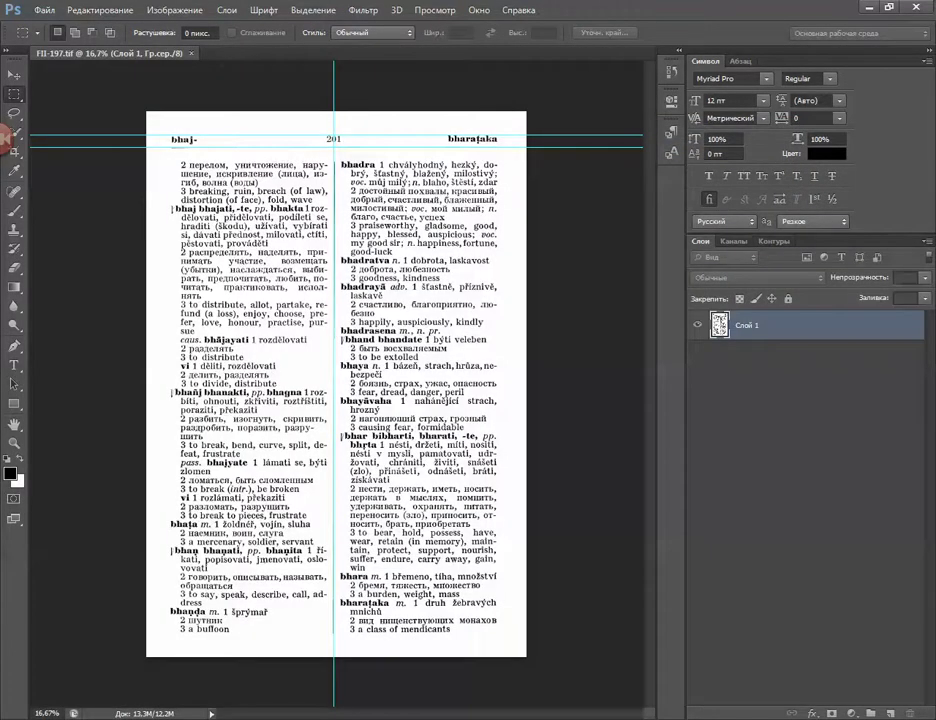
# - Open the scanned page -frishII0112.tif from the out folder
pyautogui.click(45, 10)
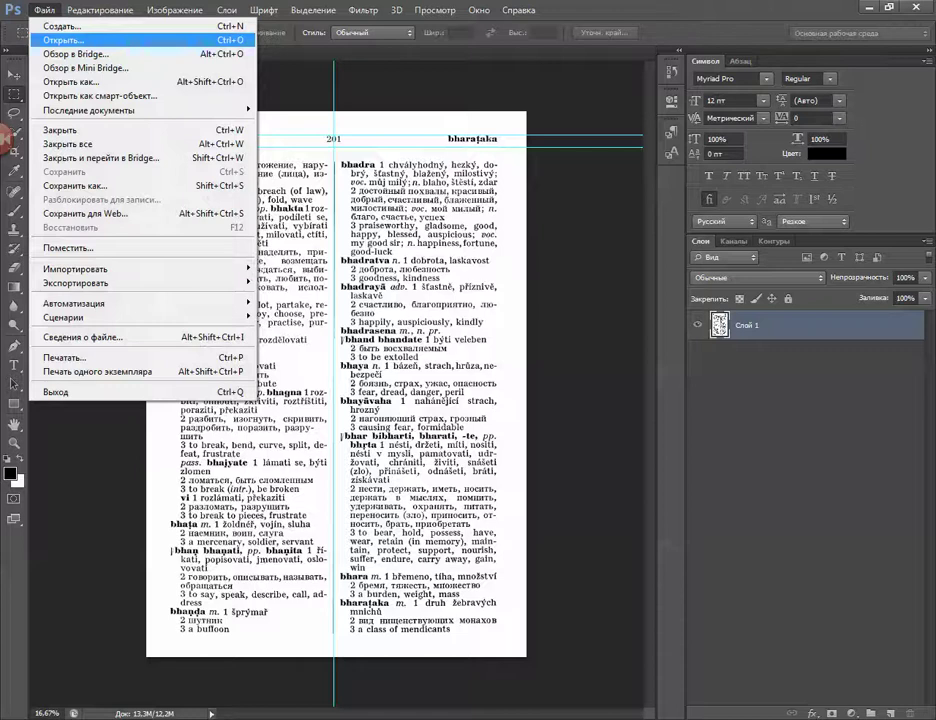
pyautogui.click(64, 40)
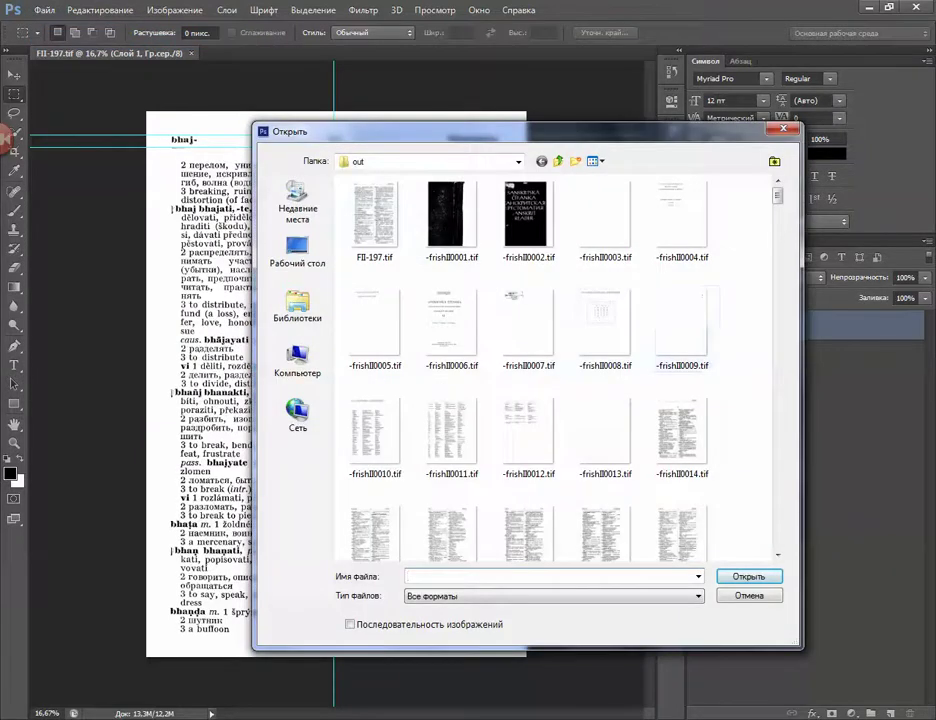
pyautogui.scroll(-10, 682, 370)
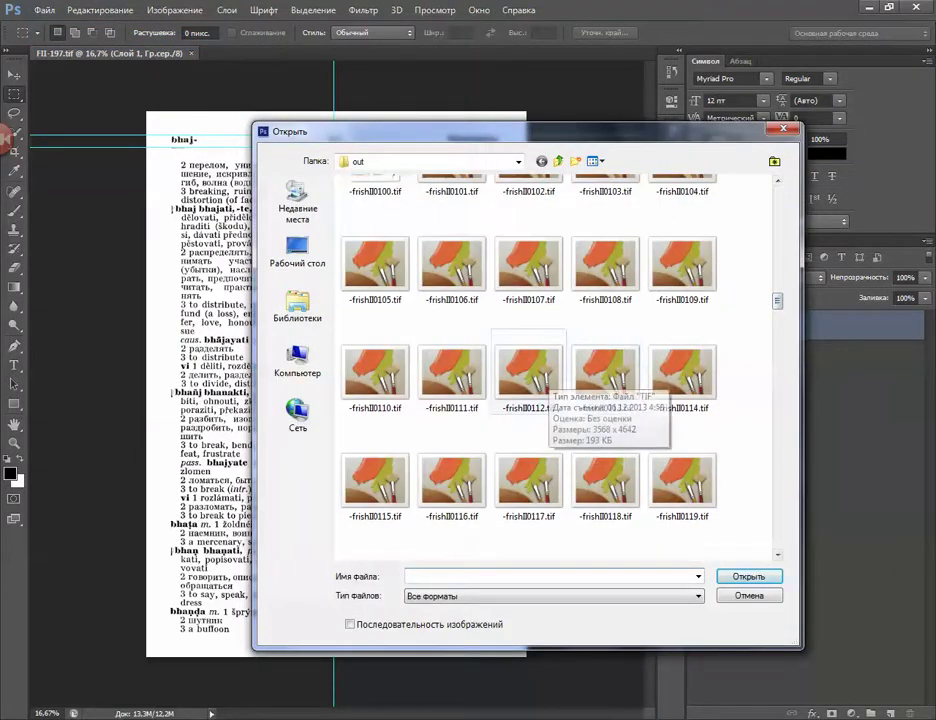
pyautogui.click(547, 376)
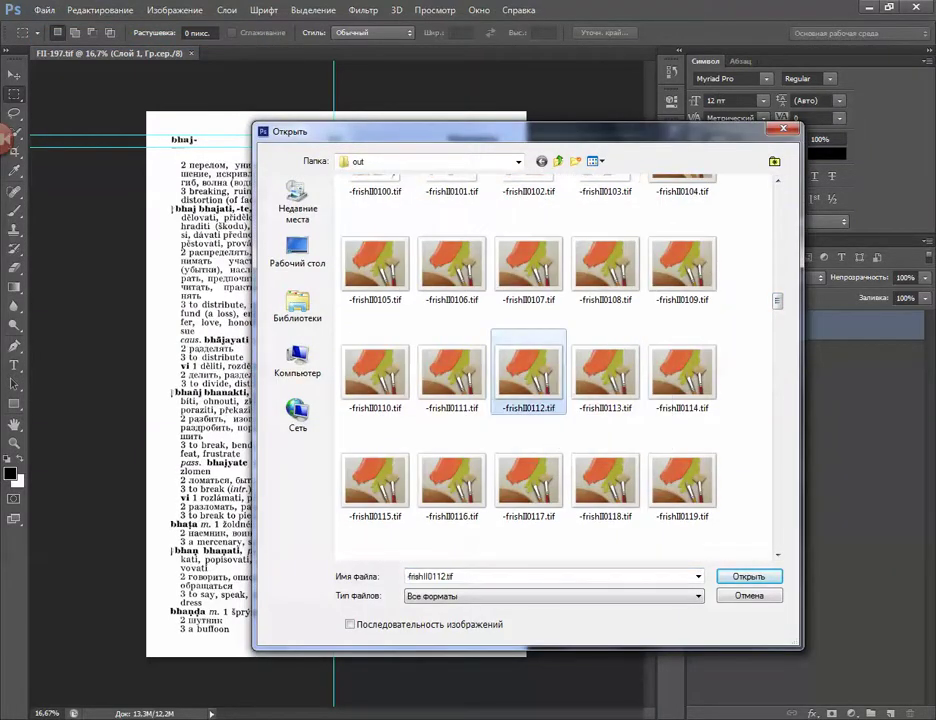
pyautogui.click(748, 576)
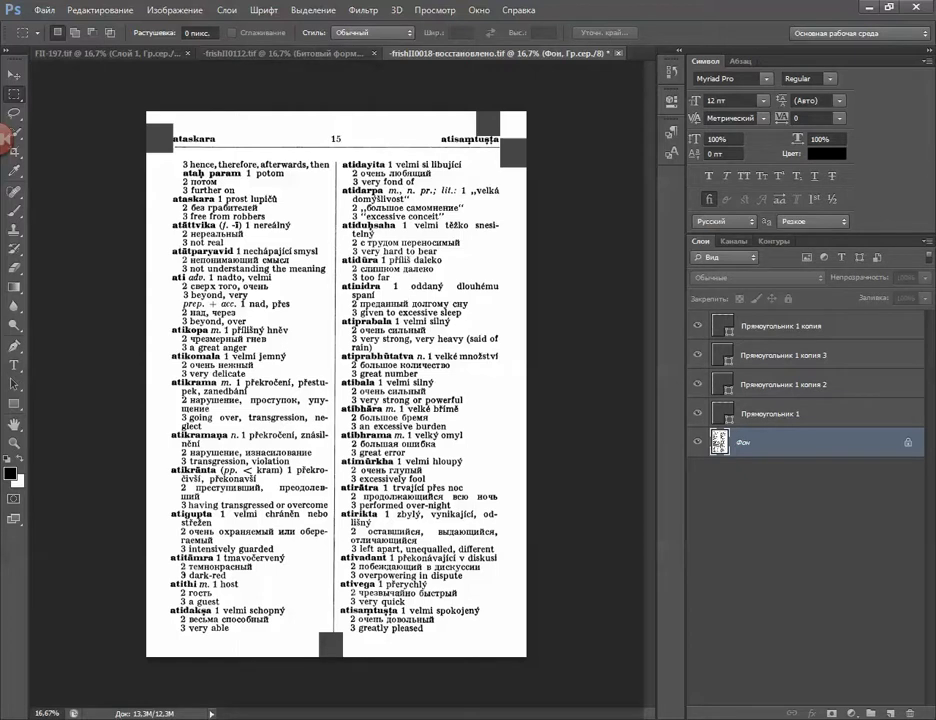
# - Close the recovered -frishII0018 document without saving, copy the entire -frishII0112.tif page, and return to FII-197.tif
pyautogui.click(618, 53)
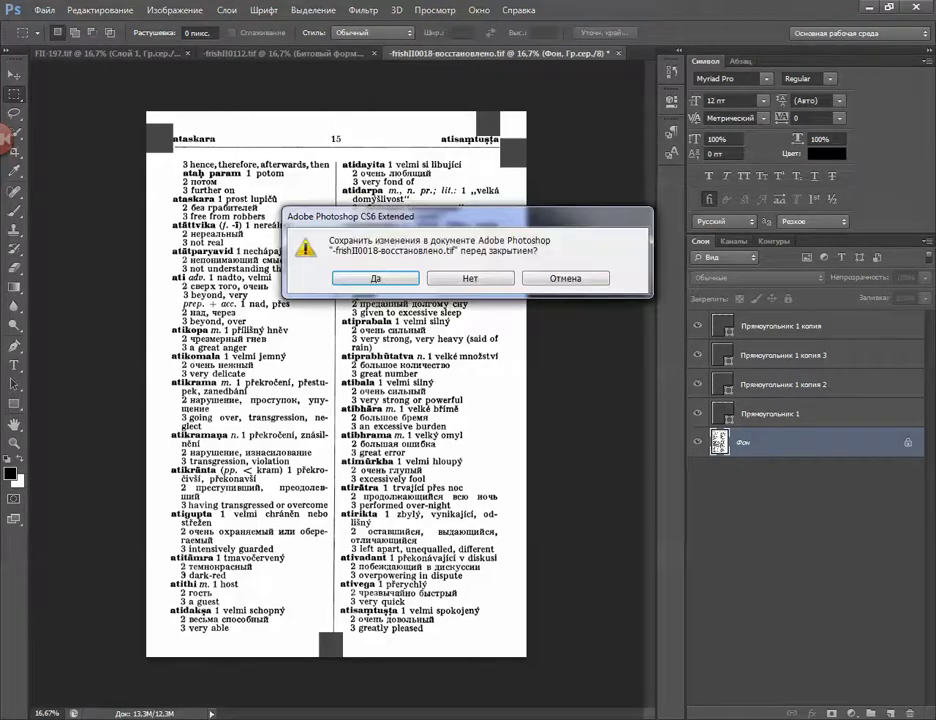
pyautogui.click(470, 278)
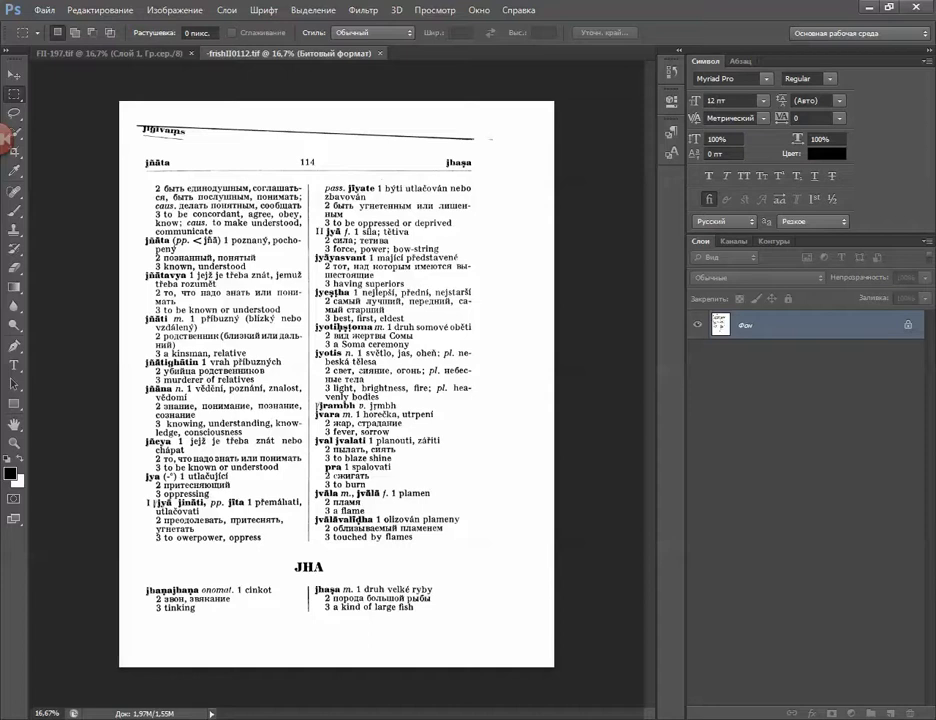
pyautogui.hotkey('ctrl', 'a')
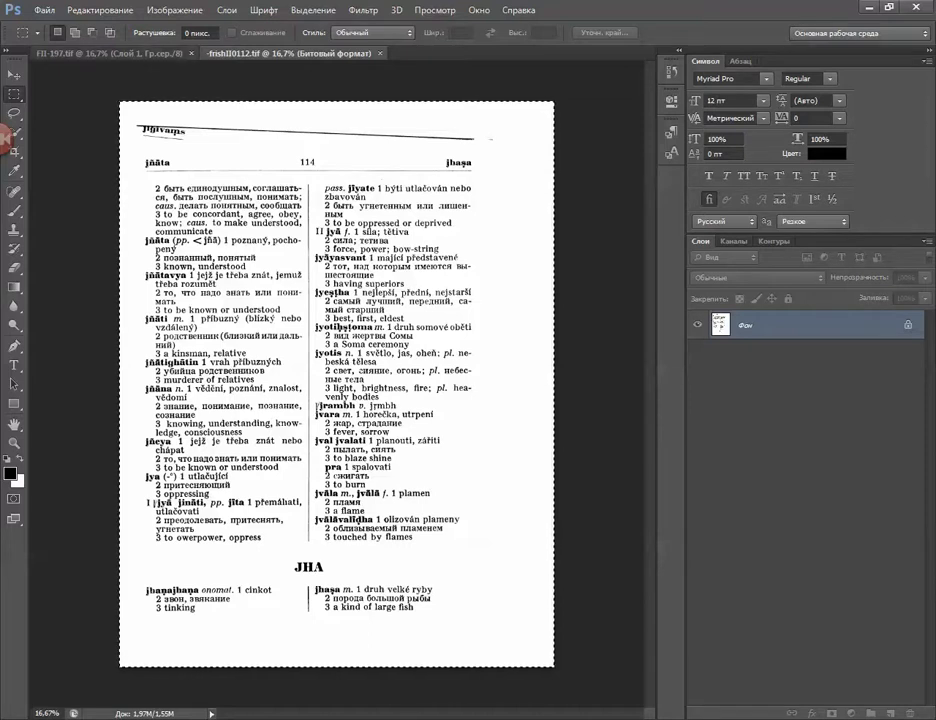
pyautogui.hotkey('ctrl', 'Tab')
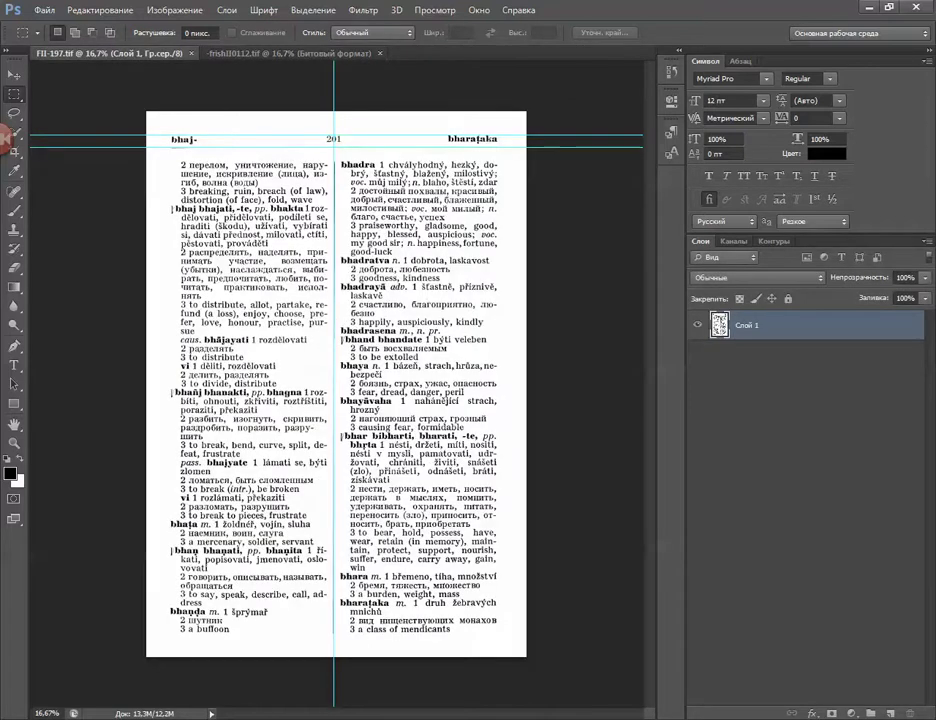
# - Rename the page layer in FII-197.tif to 197 and hide it
pyautogui.doubleClick(747, 325)
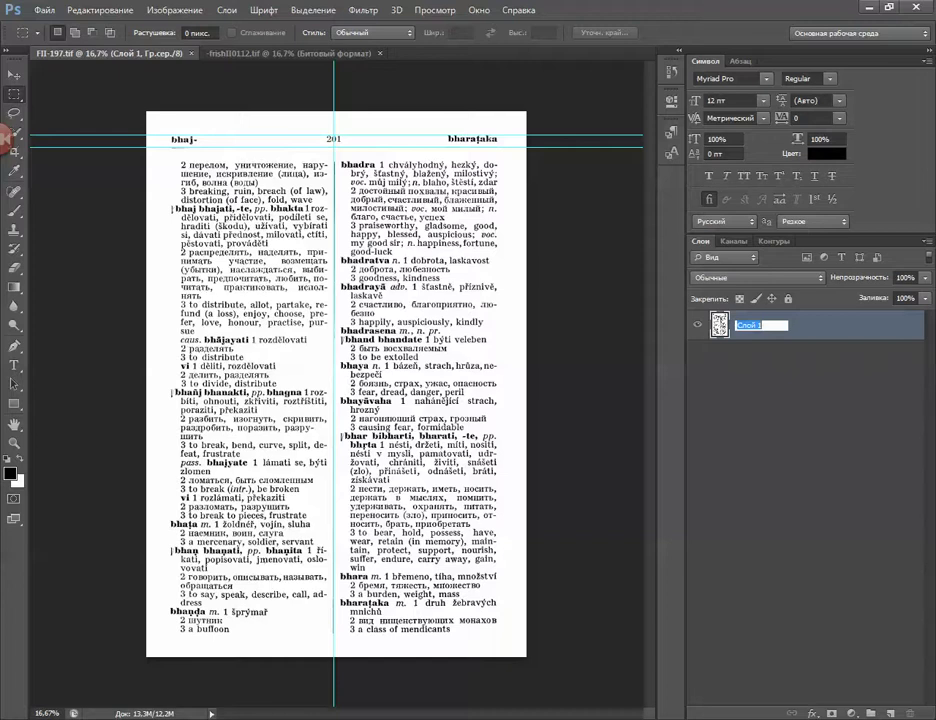
pyautogui.write('197')
pyautogui.press('Return')
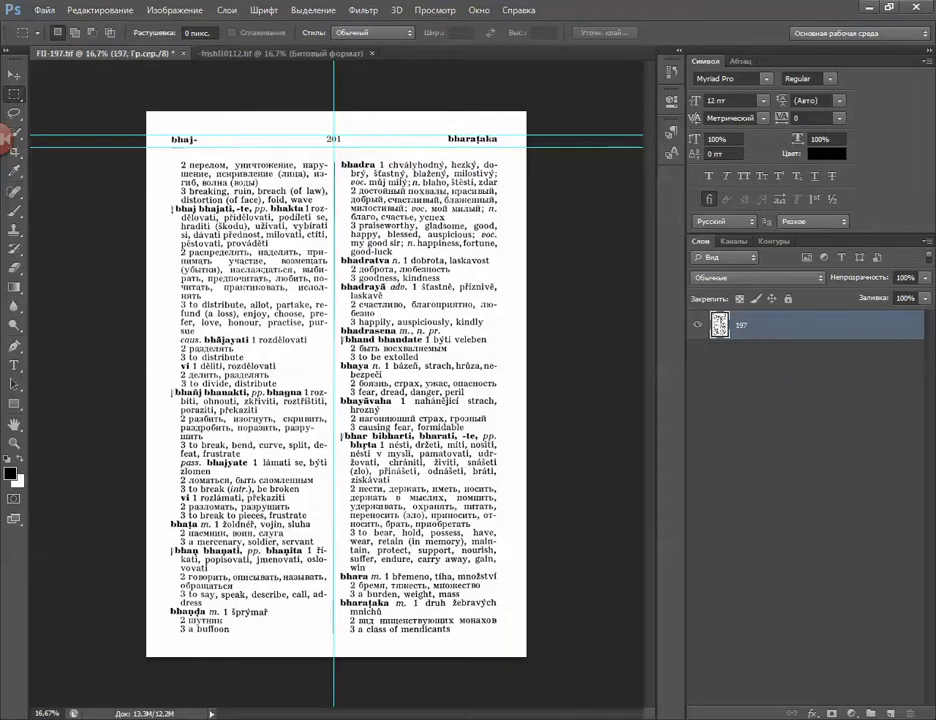
pyautogui.click(697, 325)
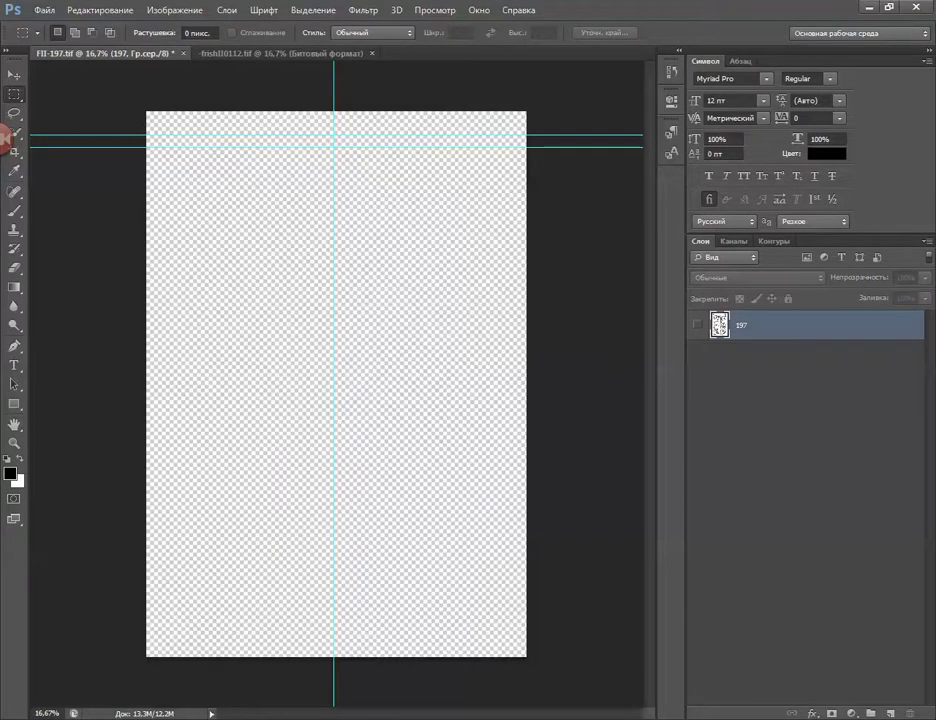
# - Add a new layer beneath layer 197 and fill it with white using the Paint Bucket tool
pyautogui.click(890, 713)
pyautogui.moveTo(770, 325); pyautogui.dragTo(770, 383)
pyautogui.press('x')
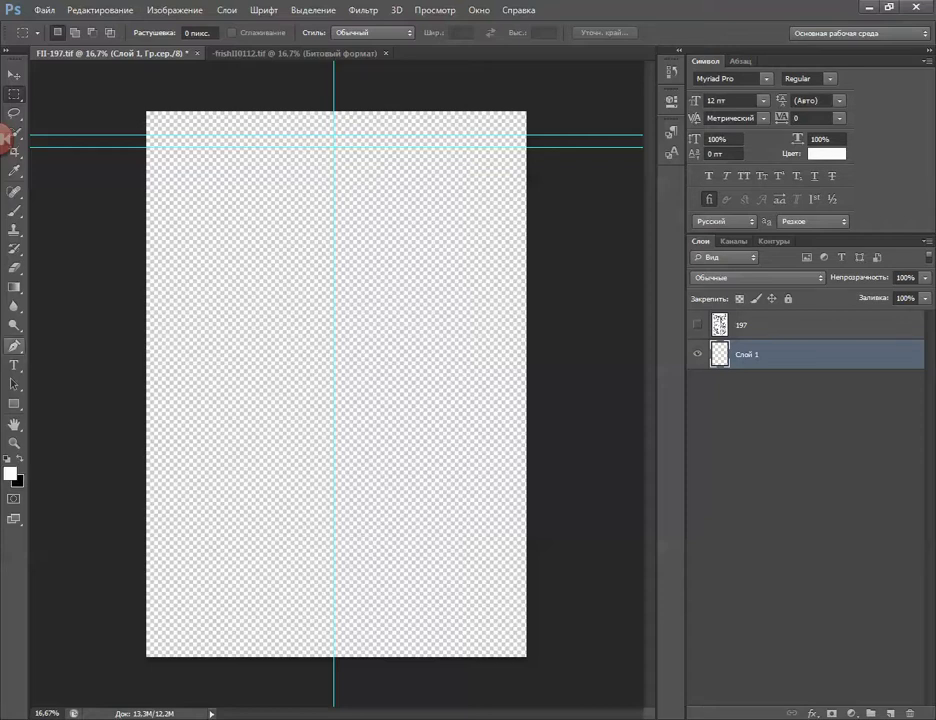
pyautogui.press('g')
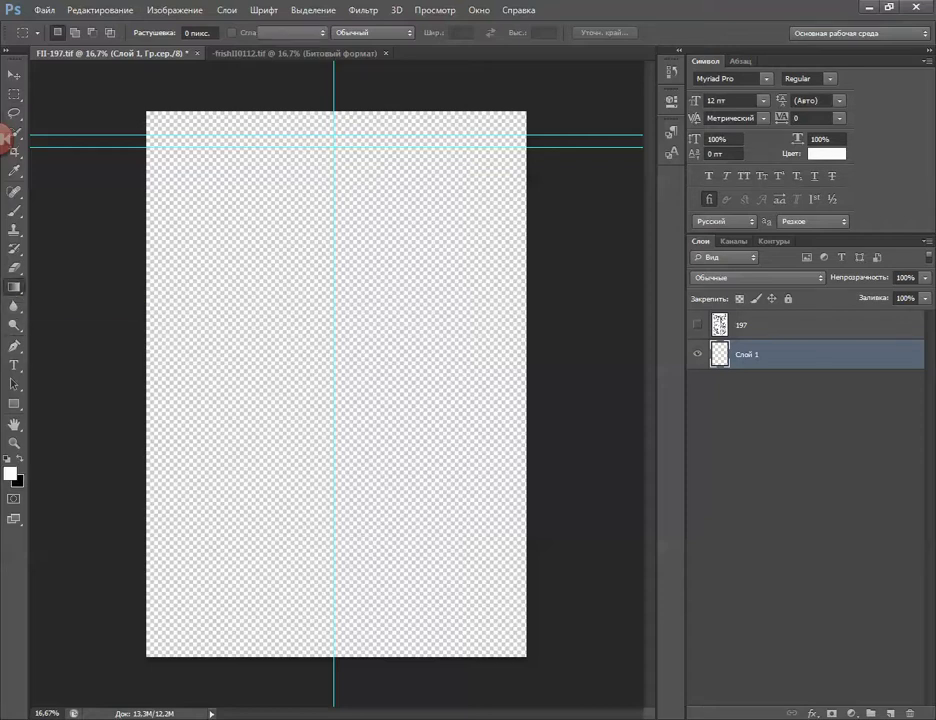
pyautogui.rightClick(14, 287)
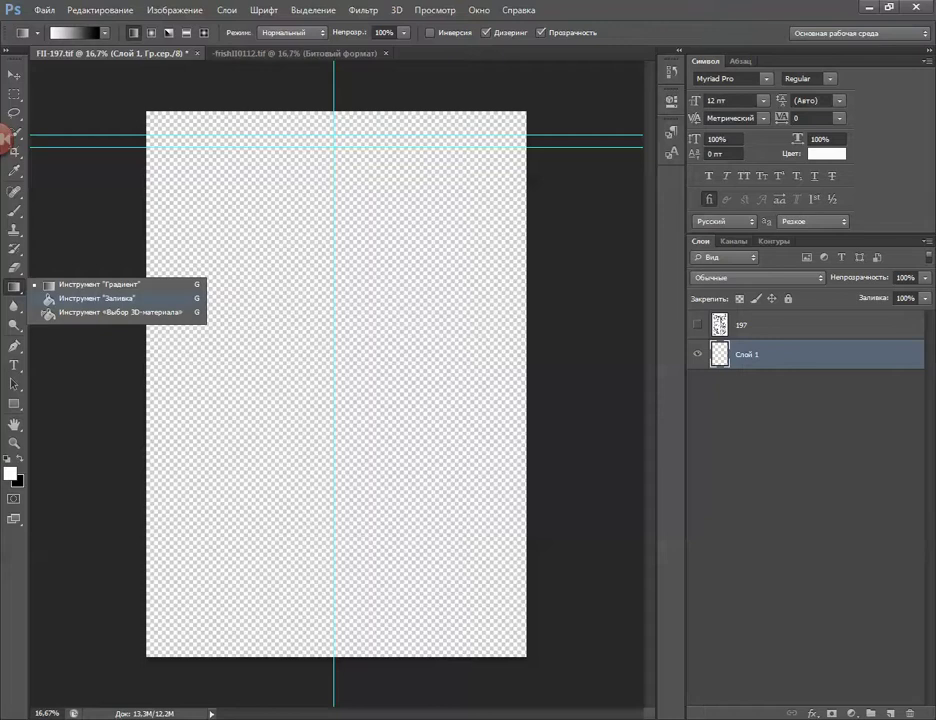
pyautogui.click(95, 298)
pyautogui.click(290, 325)
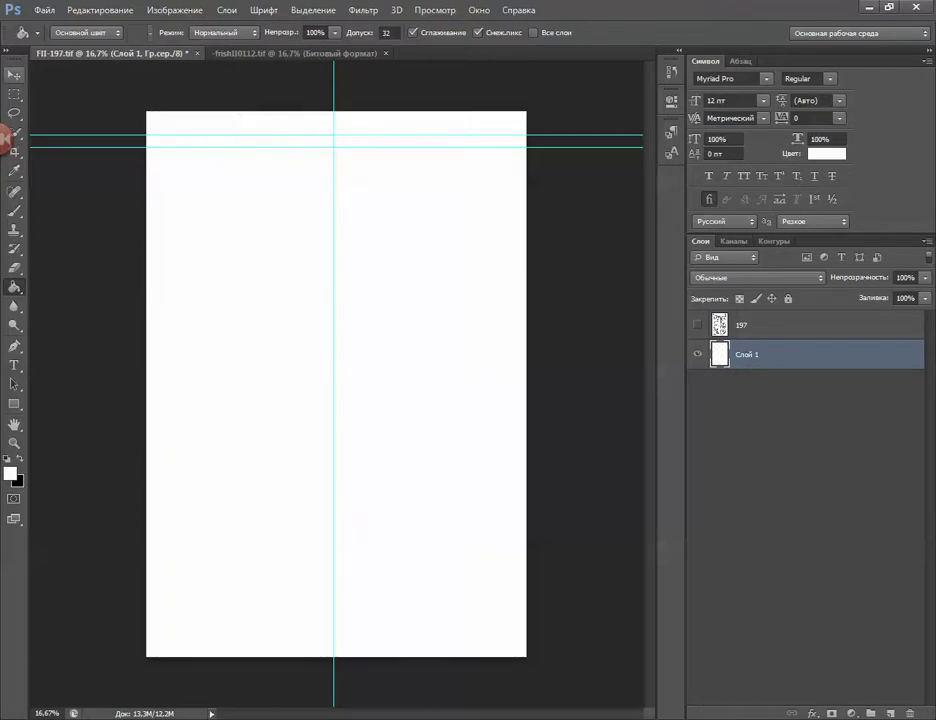
# - Paste the copied page above the white layer and name the pasted layer 112
pyautogui.press('v')
pyautogui.hotkey('ctrl', 'v')
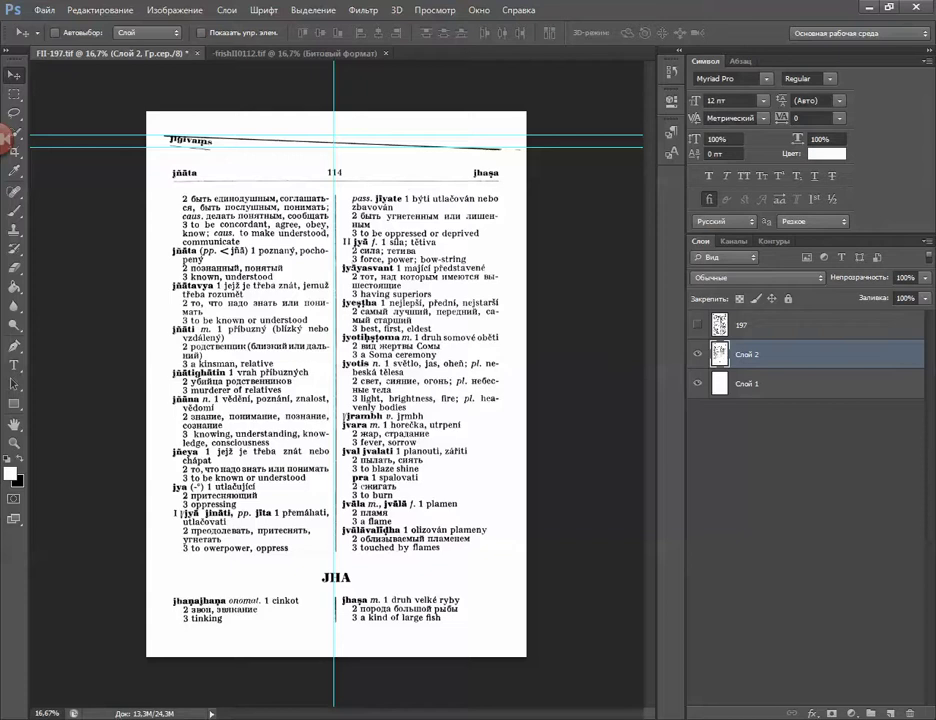
pyautogui.doubleClick(748, 355)
pyautogui.write('112')
pyautogui.press('Return')
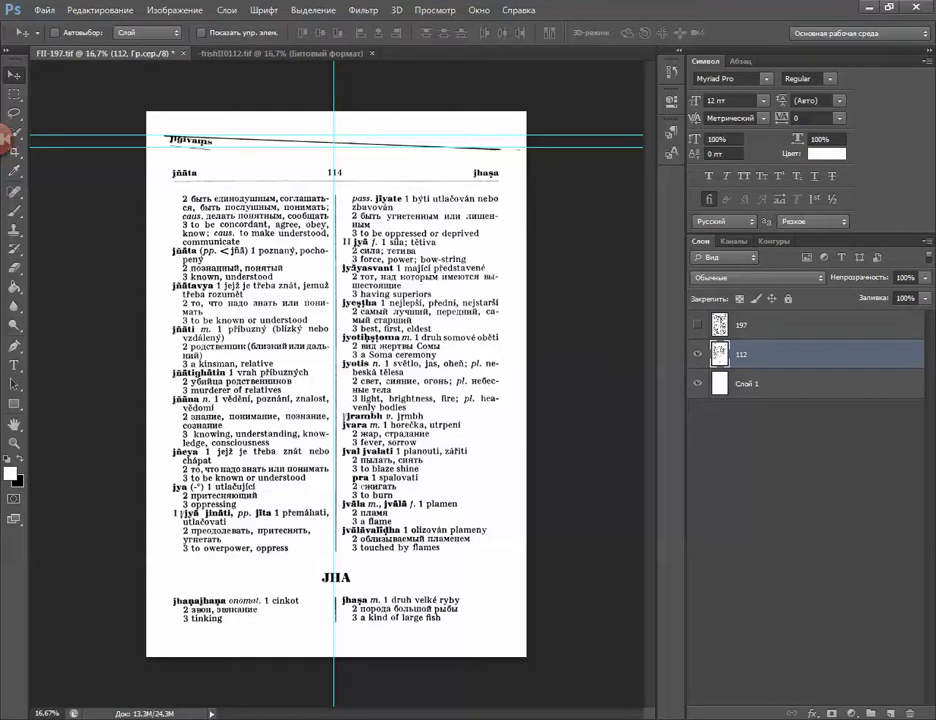
# - Rename the white background layer to White and lock it
pyautogui.click(764, 384)
pyautogui.rightClick(752, 384)
pyautogui.click(752, 384)
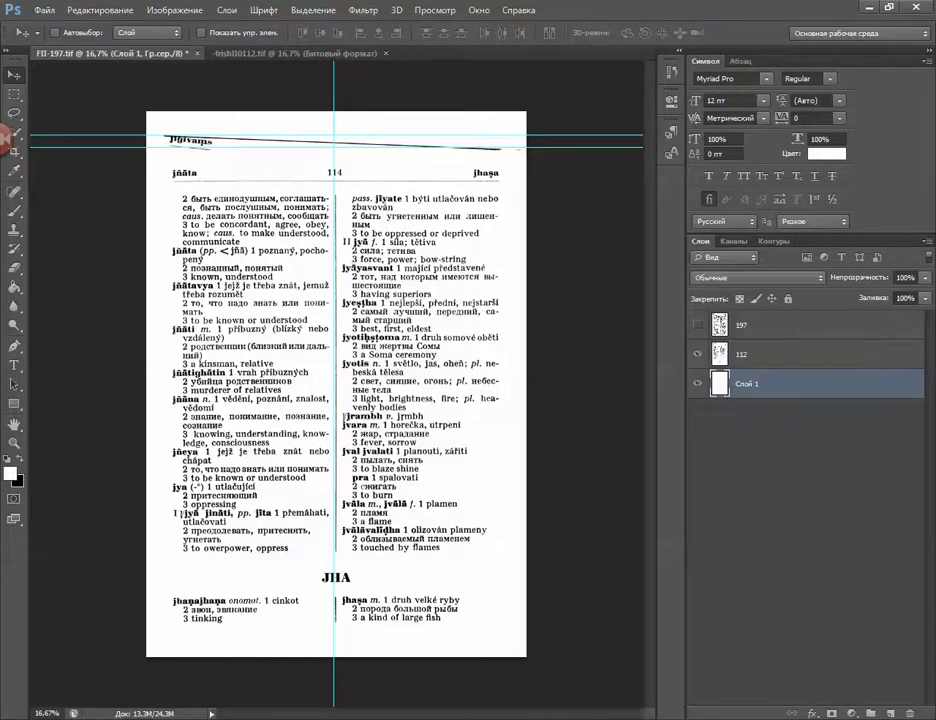
pyautogui.doubleClick(750, 384)
pyautogui.write('White')
pyautogui.press('Return')
pyautogui.rightClick(748, 383)
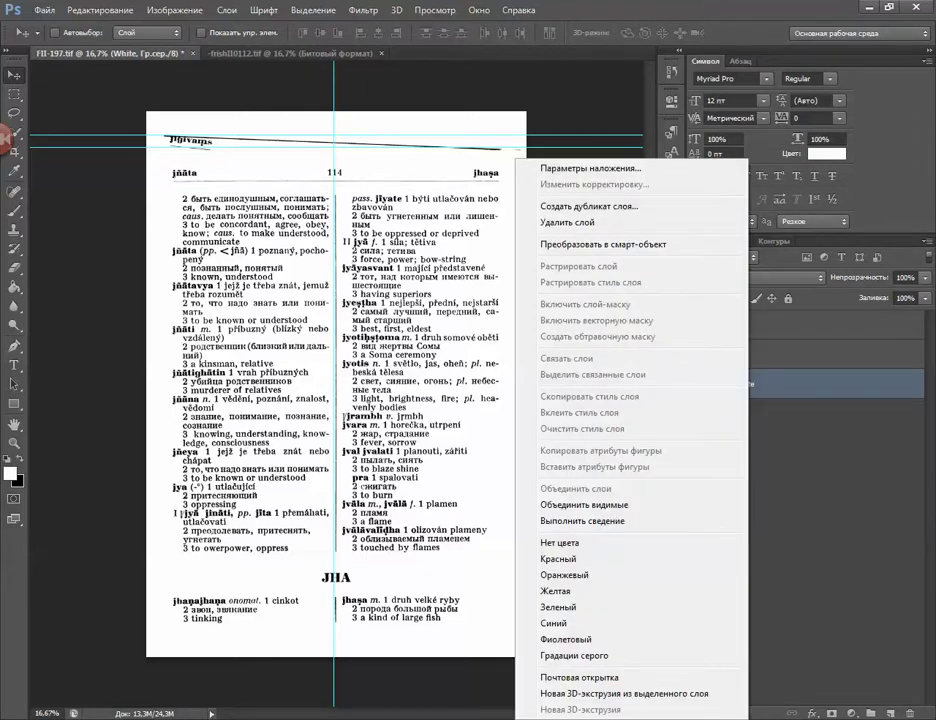
pyautogui.press('Escape')
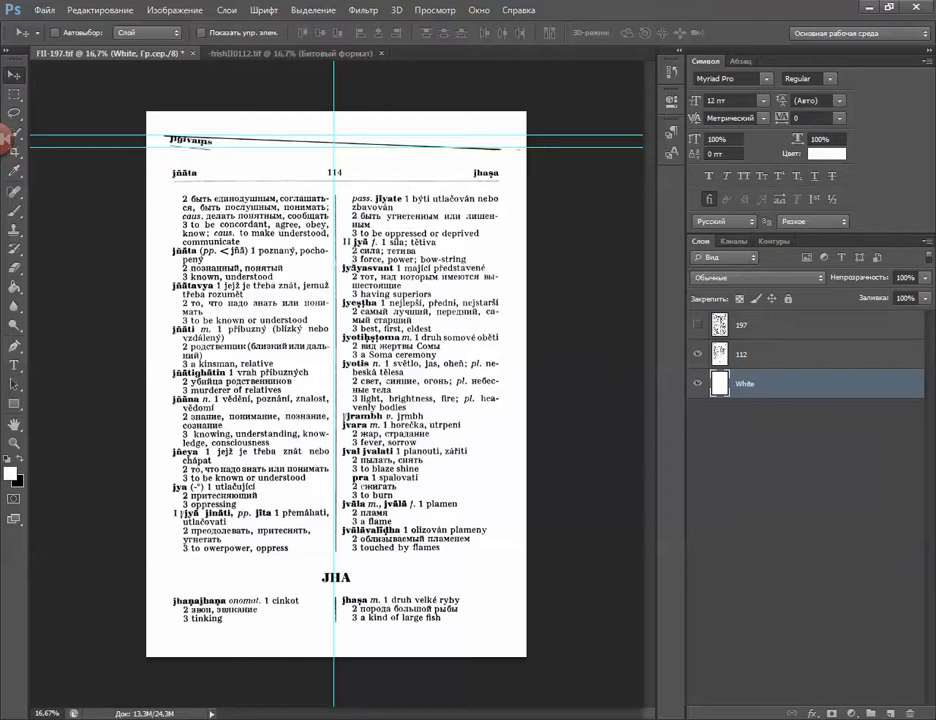
pyautogui.hotkey('ctrl', '/')
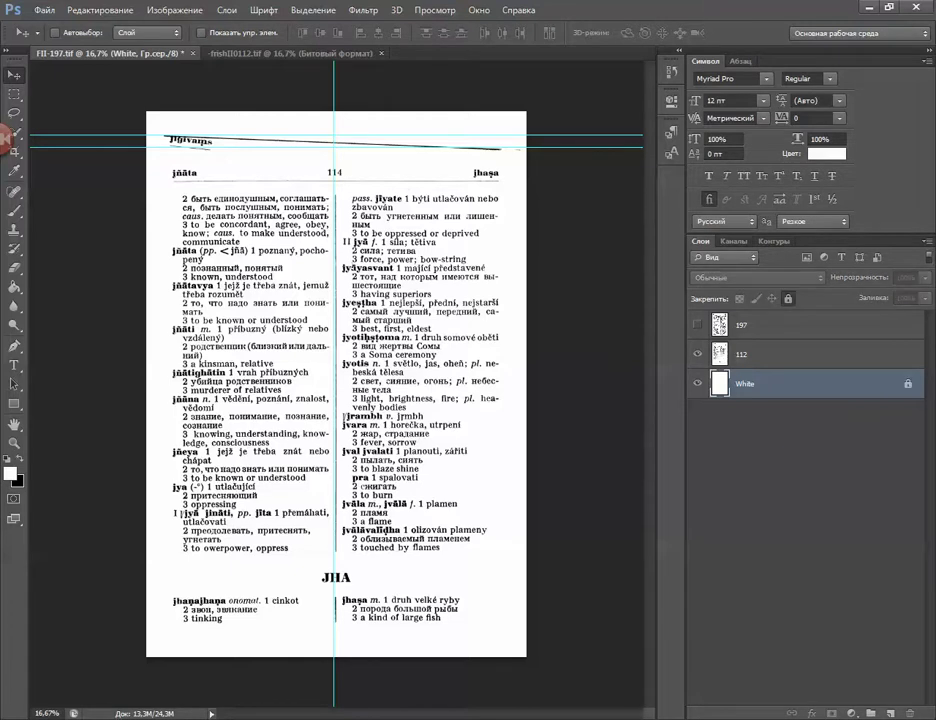
# - Move layer 112 so its page header sits between the horizontal guides and its column divider lies on the vertical guide
pyautogui.hotkey('alt', ']')
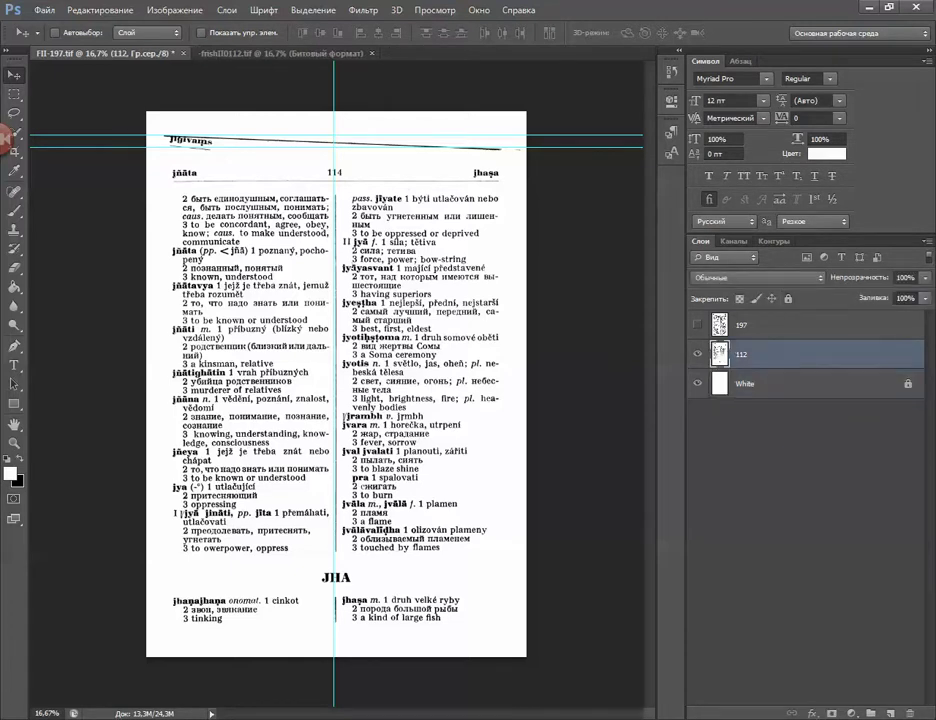
pyautogui.moveTo(341, 260); pyautogui.dragTo(341, 226)
pyautogui.hotkey('shift', 'Down')
pyautogui.hotkey('shift', 'Left')
pyautogui.hotkey('shift', 'Left')
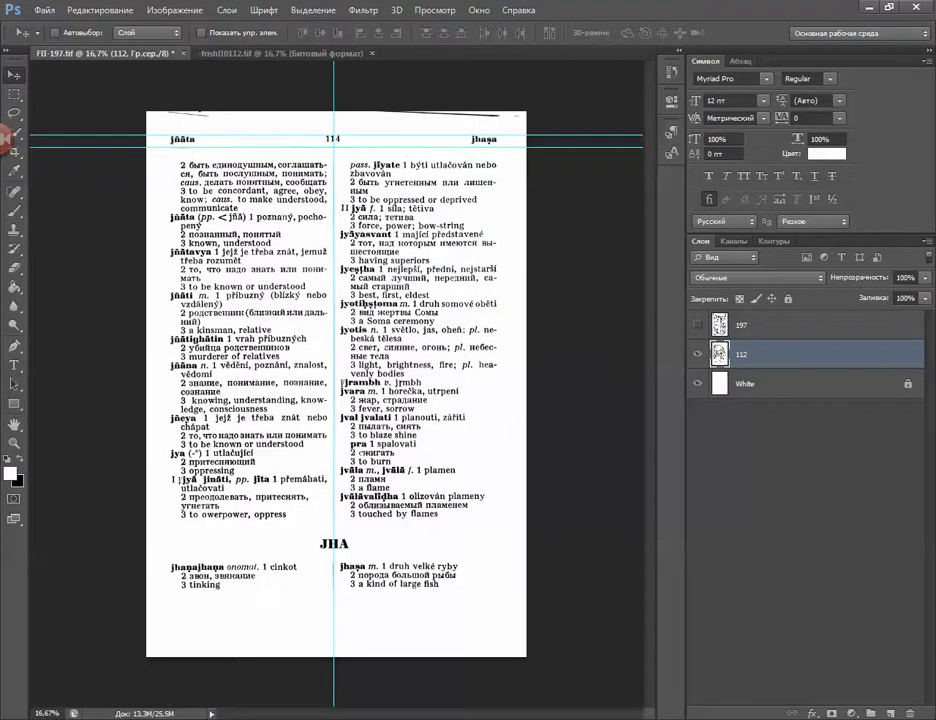
# - Check layer 112's header and column divider against the guides at close range, and save the layered file
pyautogui.hotkey('ctrl', '+')
pyautogui.hotkey('ctrl', '+')
pyautogui.hotkey('ctrl', '+')
pyautogui.scroll(9, 338, 384)
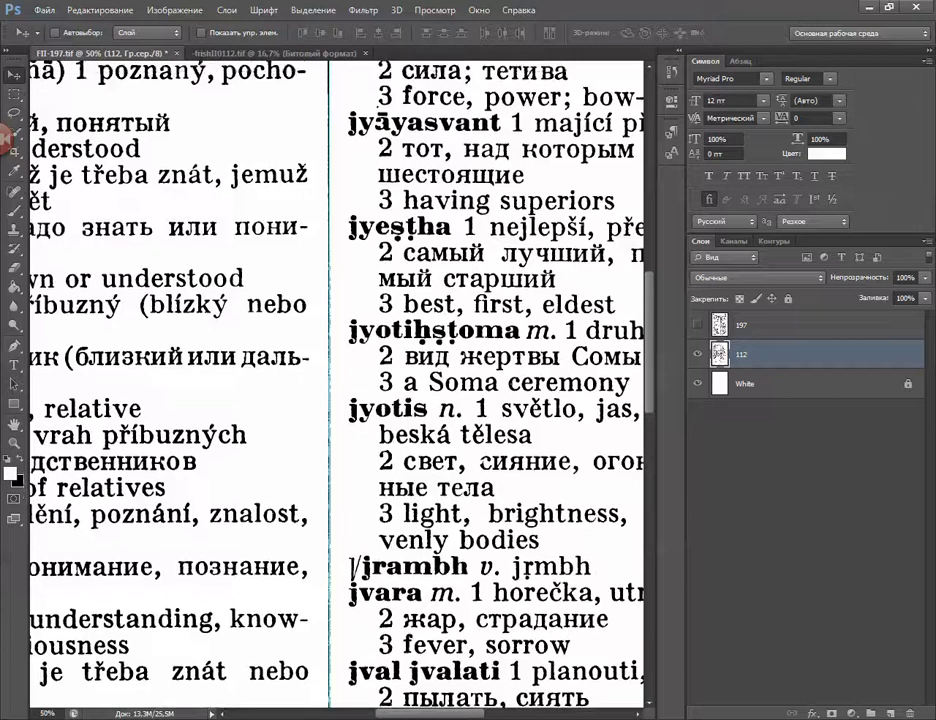
pyautogui.scroll(3, 330, 380)
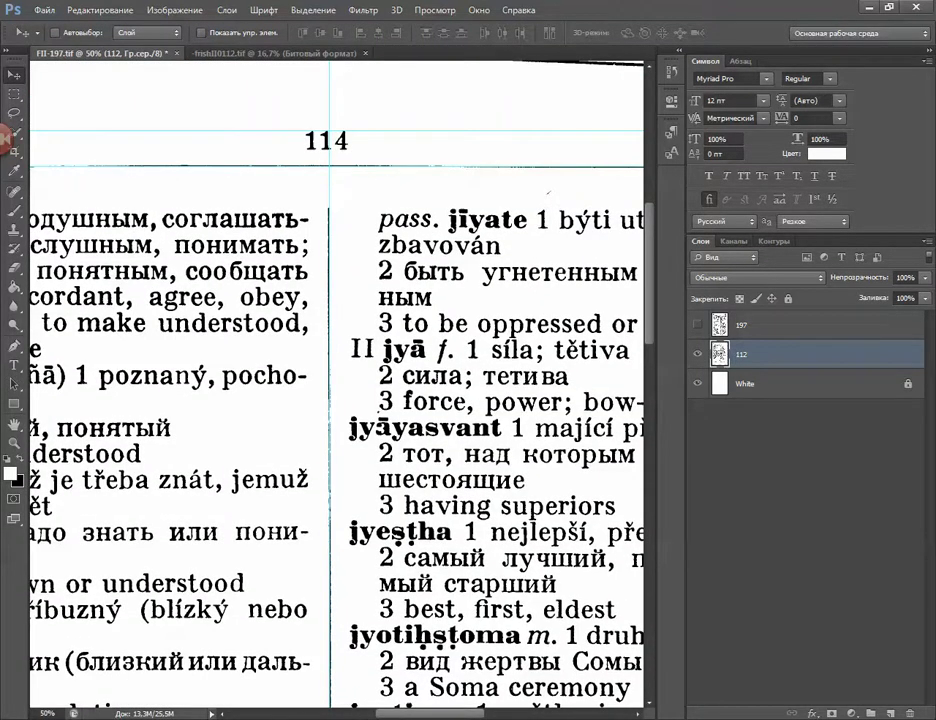
pyautogui.hscroll(6, 338, 384)
pyautogui.hscroll(-5, 338, 384)
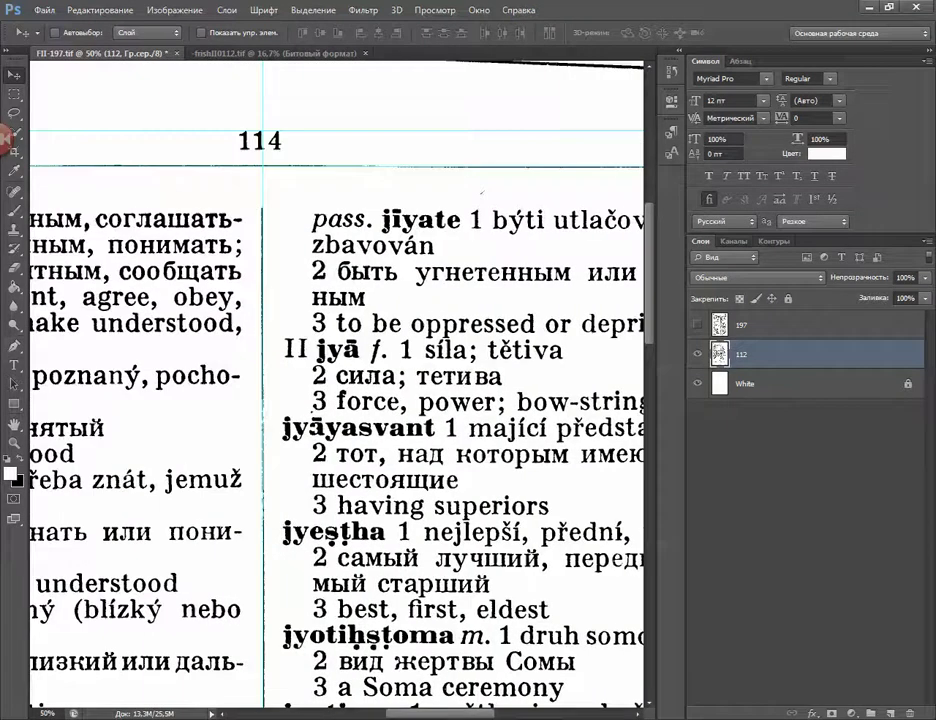
pyautogui.hscroll(-2, 330, 380)
pyautogui.click(44, 10)
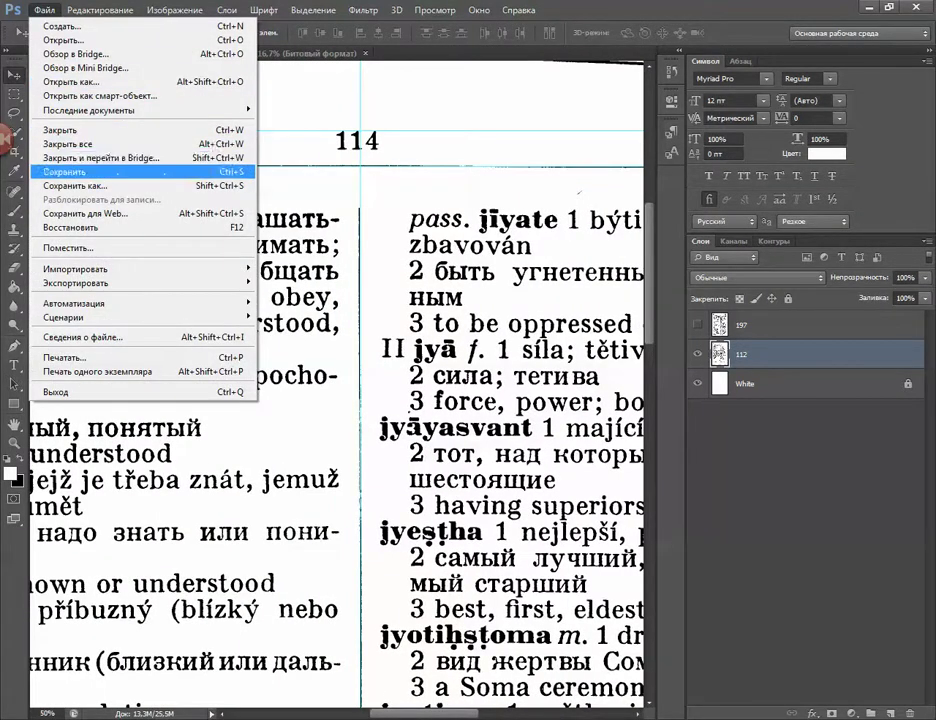
pyautogui.click(70, 172)
# - Delete the stray scan lines above the header on both sides of layer 112 using rectangular selections
pyautogui.hotkey('ctrl', '-')
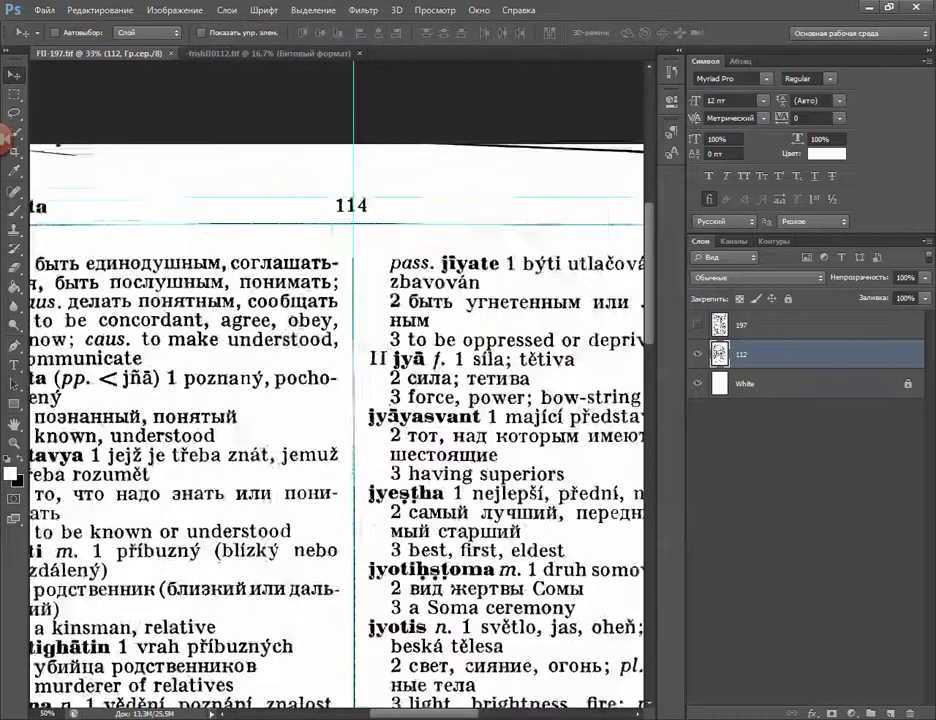
pyautogui.moveTo(425, 713); pyautogui.dragTo(406, 713)
pyautogui.press('m')
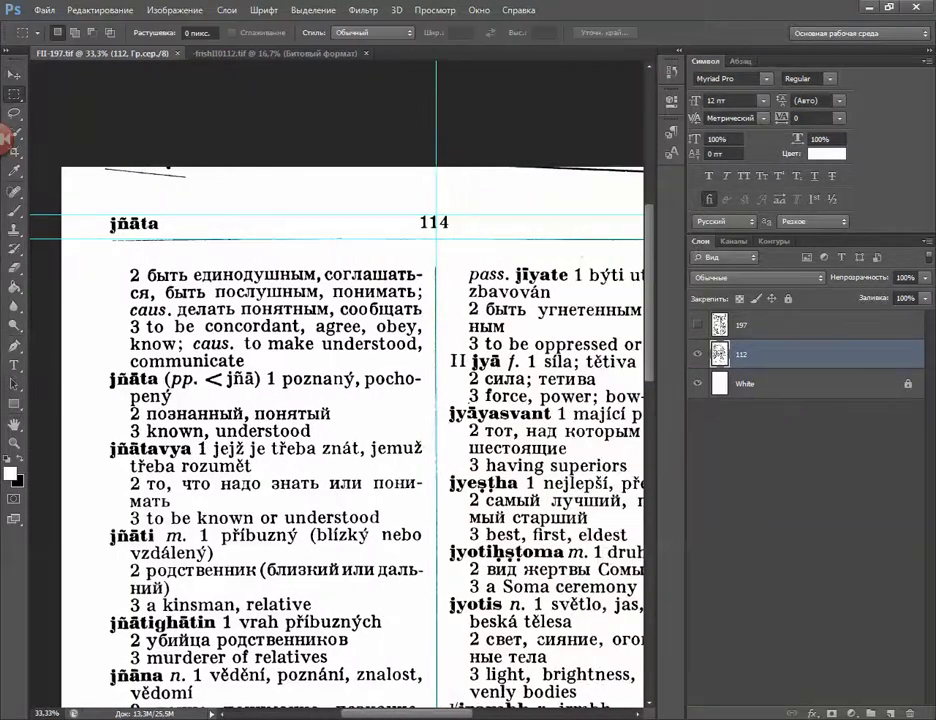
pyautogui.moveTo(106, 167); pyautogui.dragTo(274, 202)
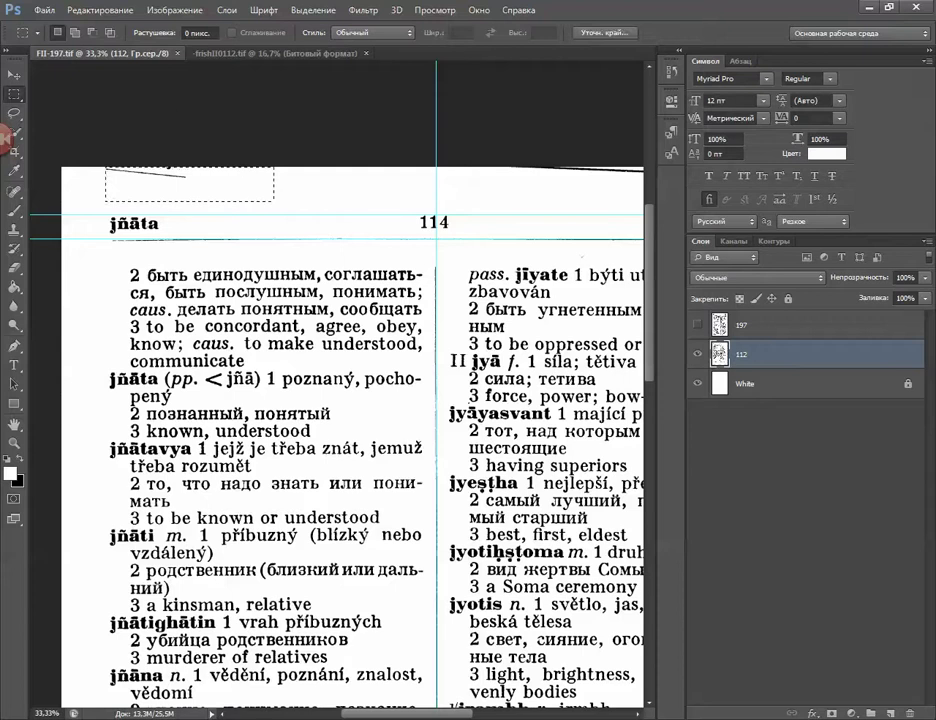
pyautogui.hscroll(10, 337, 400)
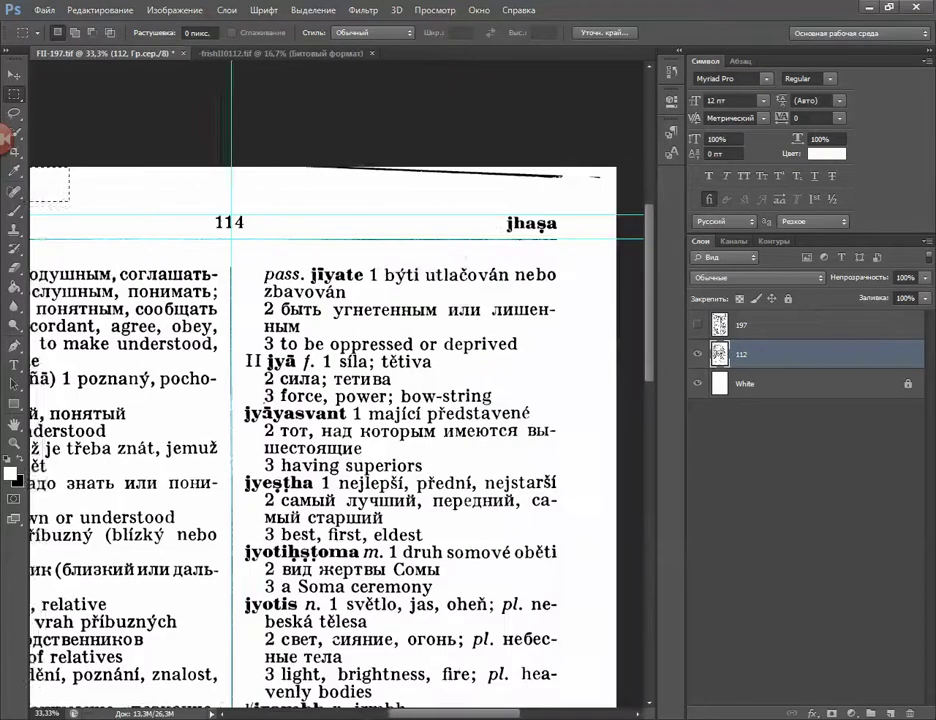
pyautogui.moveTo(177, 185); pyautogui.dragTo(585, 167)
pyautogui.hotkey('ctrl', 'd')
pyautogui.moveTo(533, 190); pyautogui.dragTo(176, 123)
pyautogui.press('Delete')
pyautogui.hotkey('ctrl', 'd')
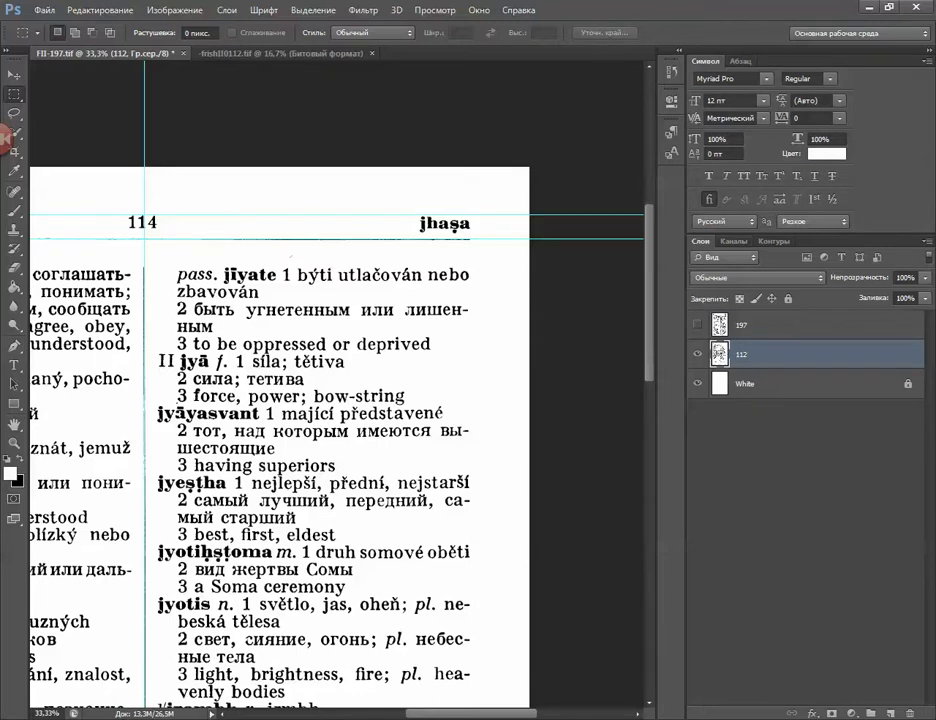
# - Inspect the rest of page layer 112 for stray marks and save the cleaned layered file
pyautogui.scroll(-15, 330, 390)
pyautogui.scroll(3, 330, 390)
pyautogui.hscroll(-5, 330, 330)
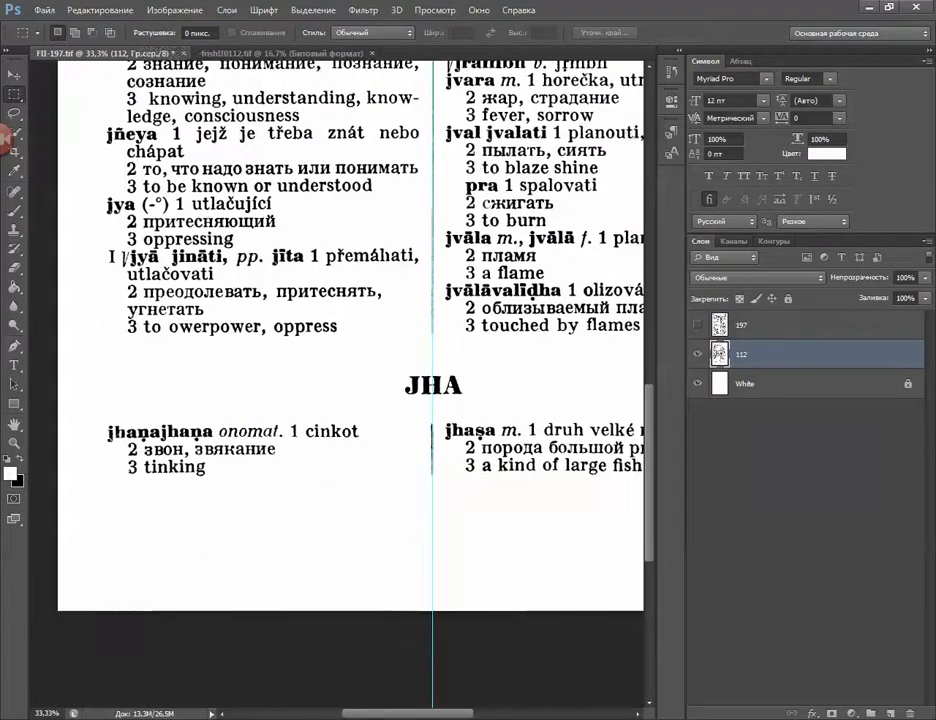
pyautogui.scroll(10, 355, 380)
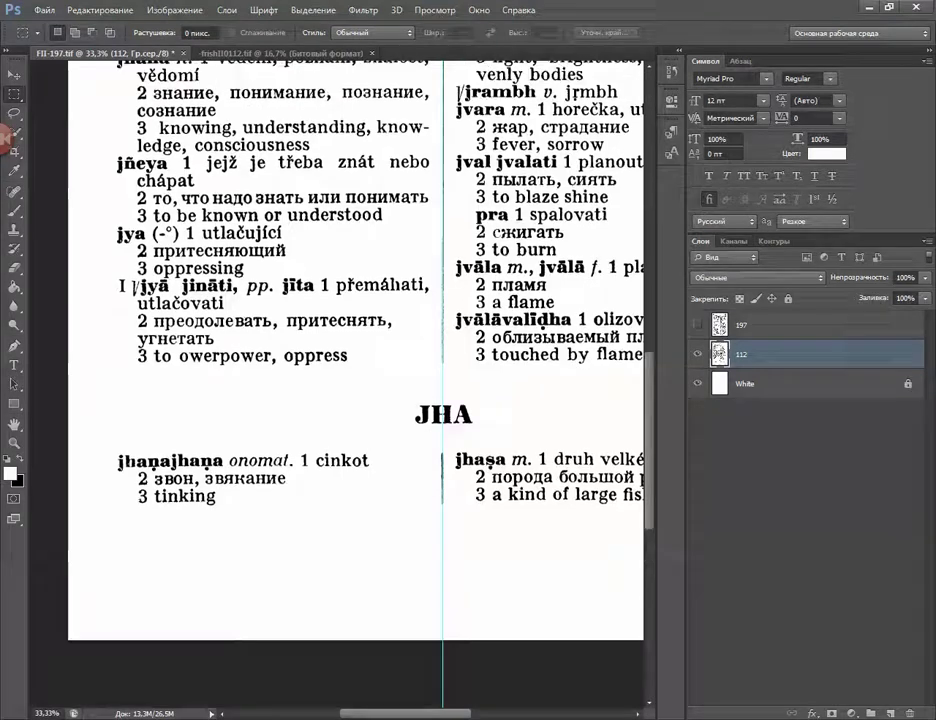
pyautogui.scroll(1, 355, 380)
pyautogui.scroll(-1, 355, 380)
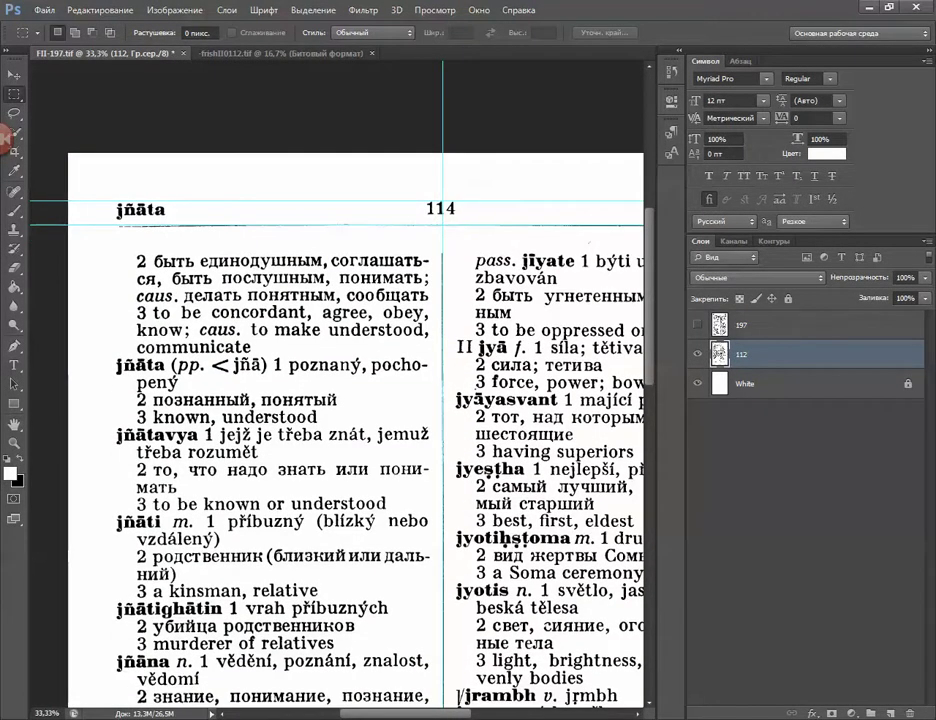
pyautogui.scroll(-3, 355, 420)
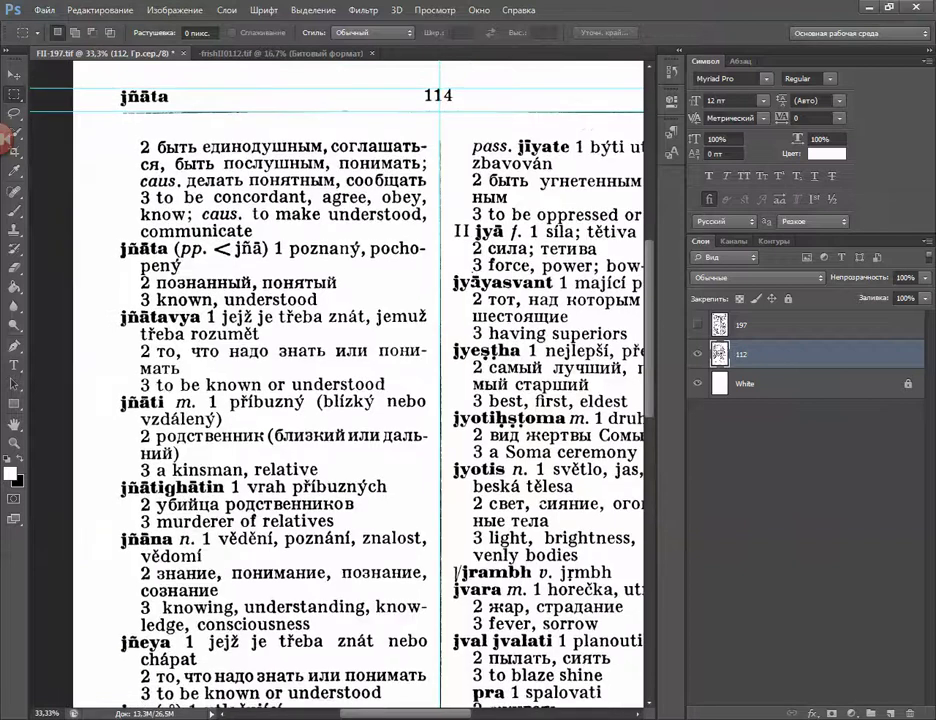
pyautogui.scroll(-2, 300, 340)
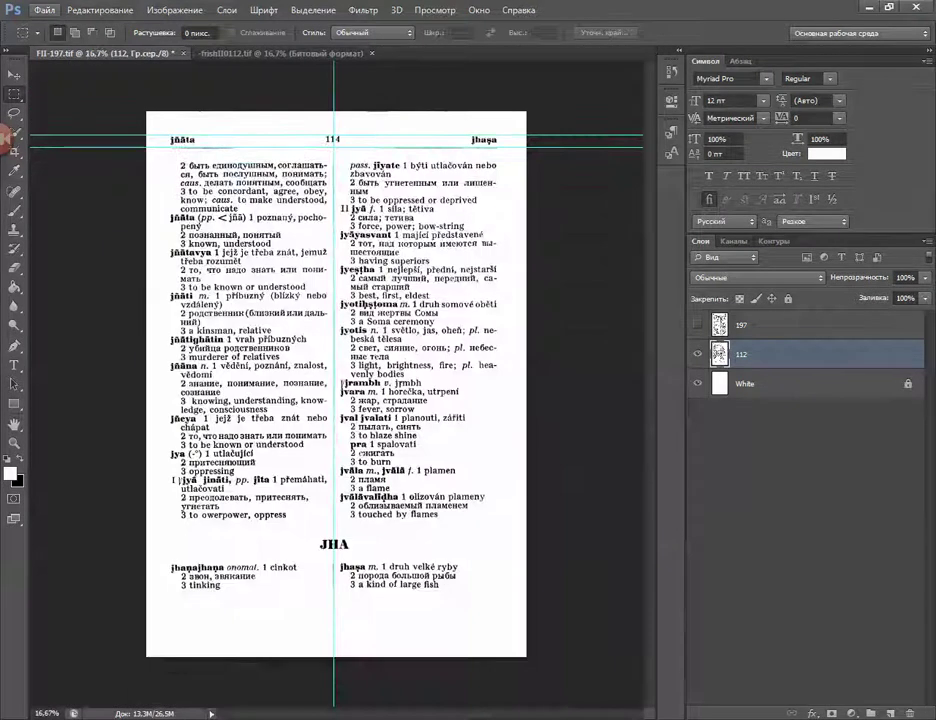
pyautogui.click(44, 10)
pyautogui.click(70, 172)
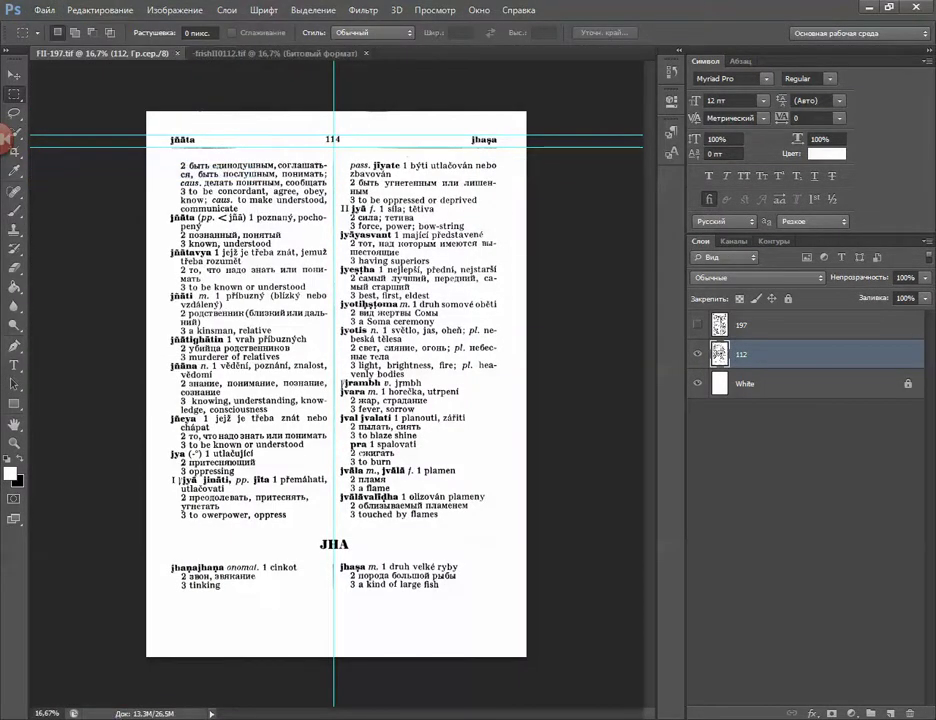
# - Save a TIFF copy named FII-112.tif in the out folder with layers excluded, keeping the offered TIFF options
pyautogui.click(44, 10)
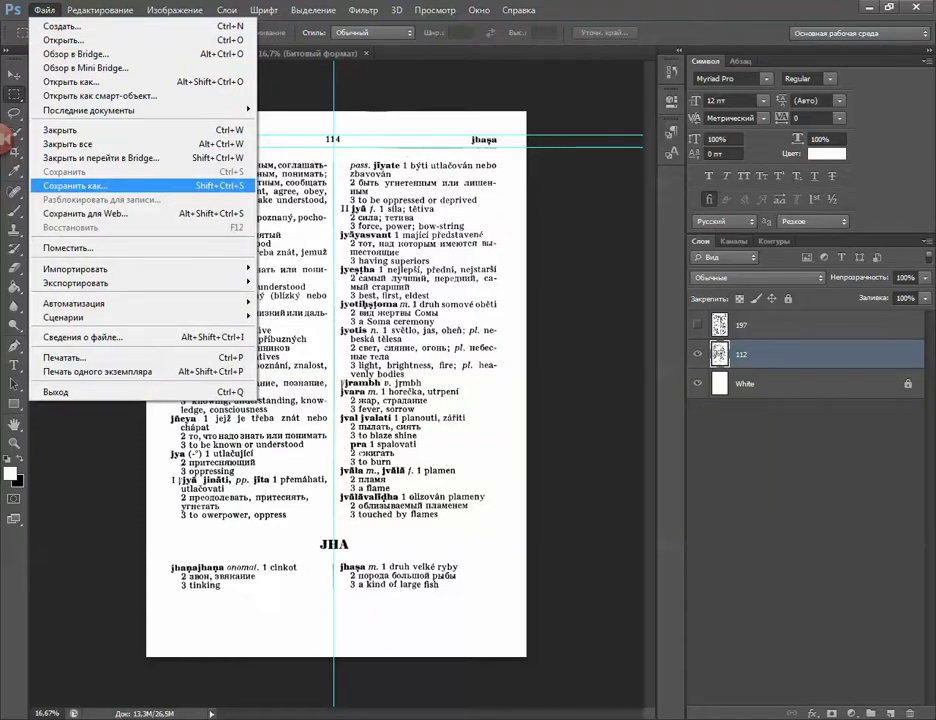
pyautogui.click(80, 186)
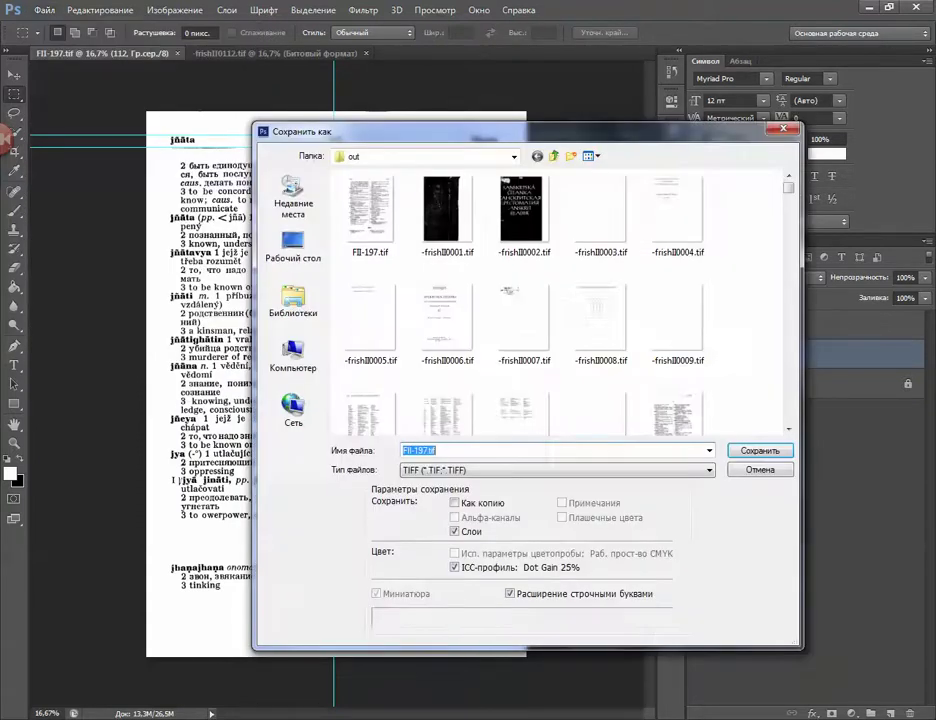
pyautogui.click(427, 451)
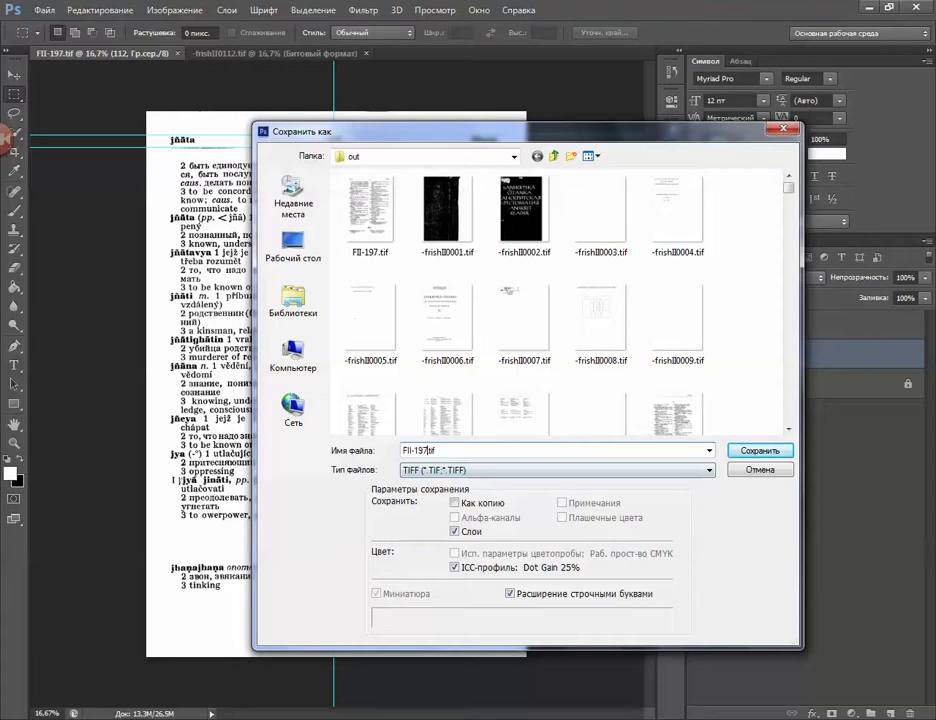
pyautogui.press('BackSpace')
pyautogui.press('BackSpace')
pyautogui.write('12')
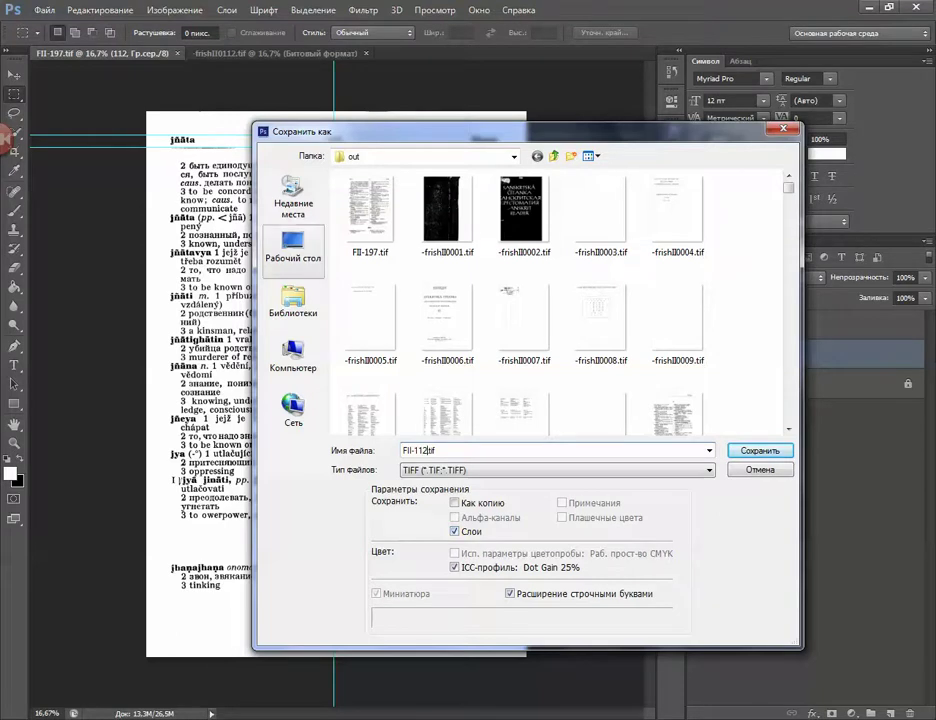
pyautogui.moveTo(360, 132); pyautogui.dragTo(241, 131)
pyautogui.moveTo(332, 130); pyautogui.dragTo(314, 276)
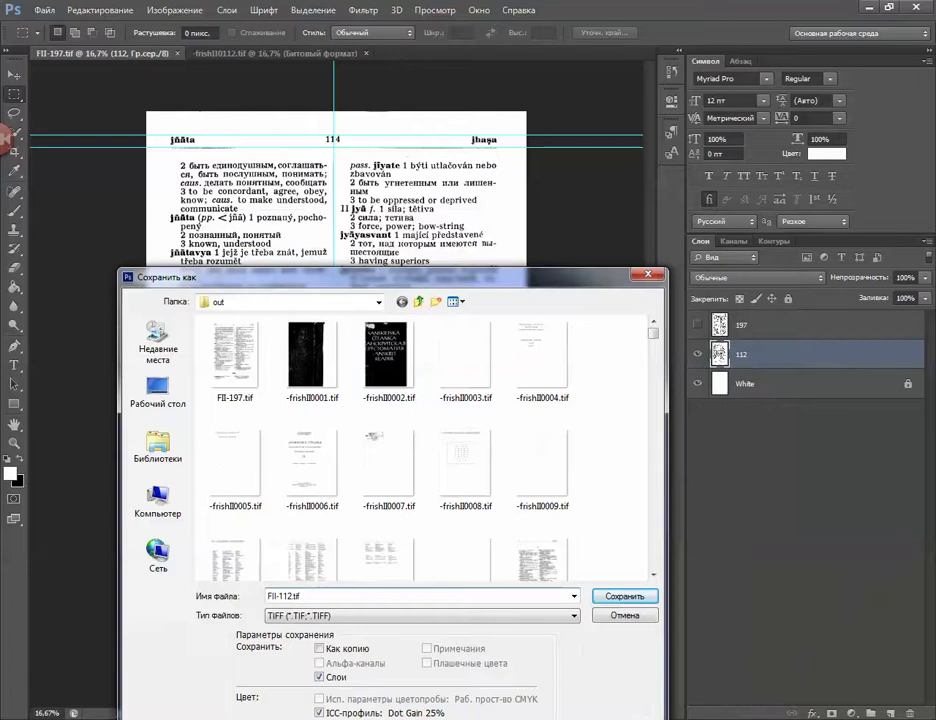
pyautogui.moveTo(390, 277); pyautogui.dragTo(378, 115)
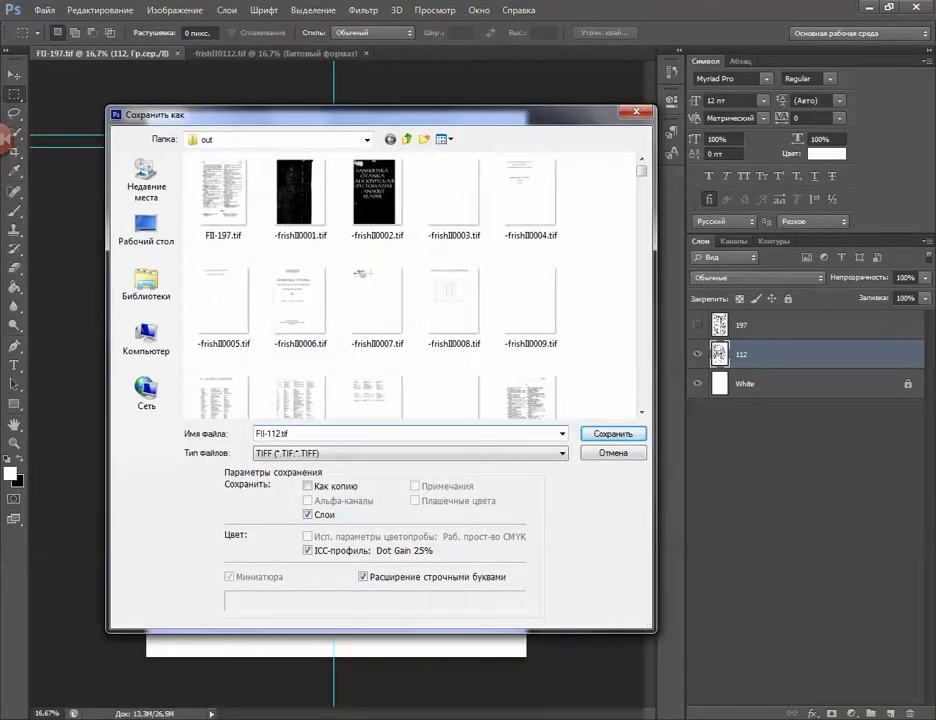
pyautogui.click(307, 514)
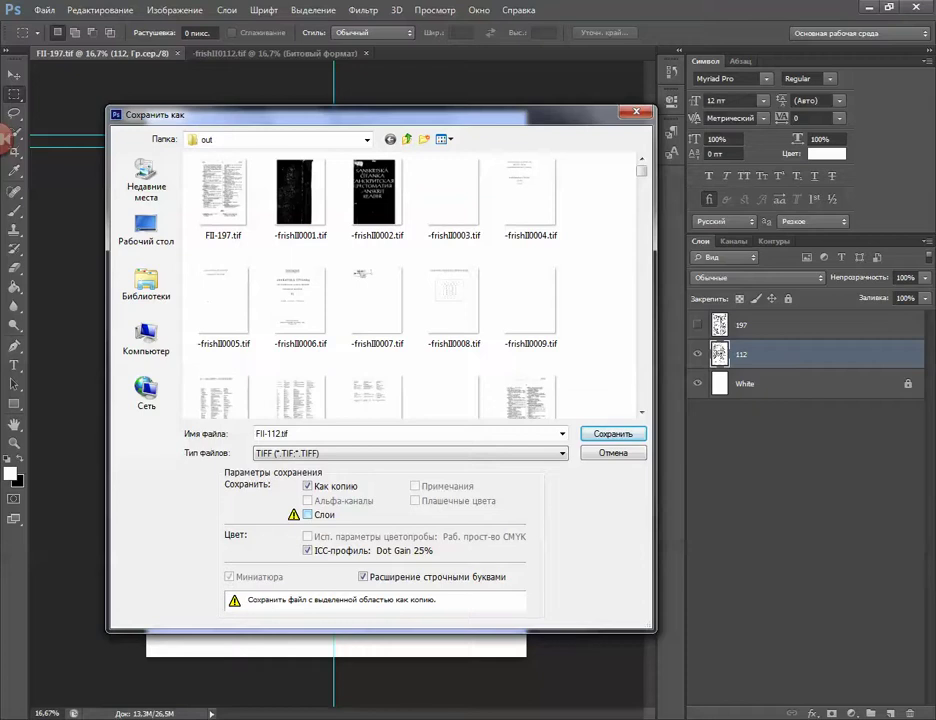
pyautogui.press('Return')
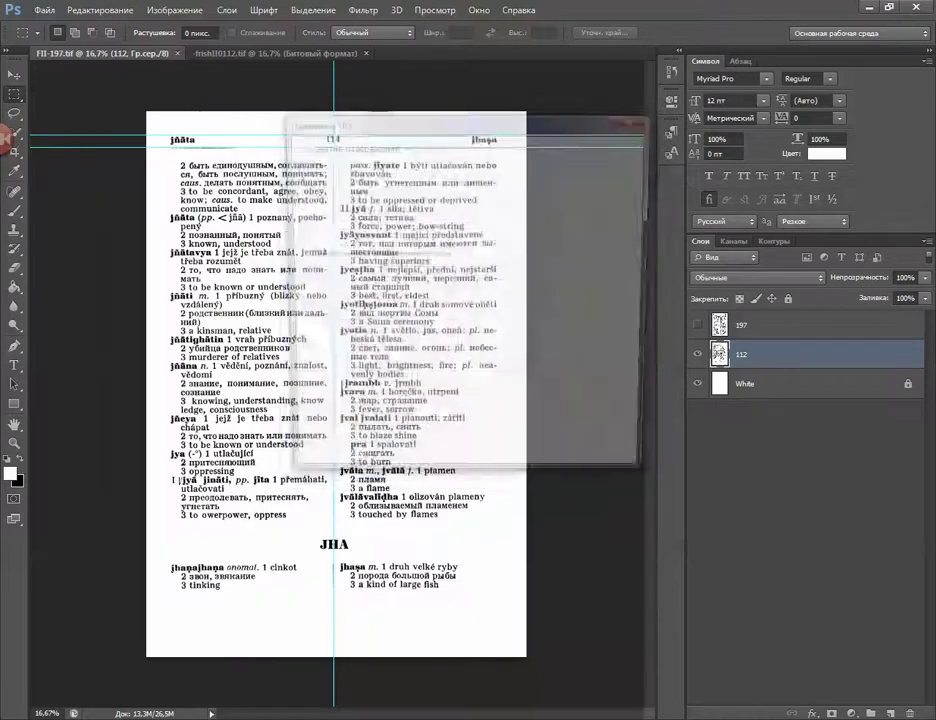
pyautogui.press('Return')
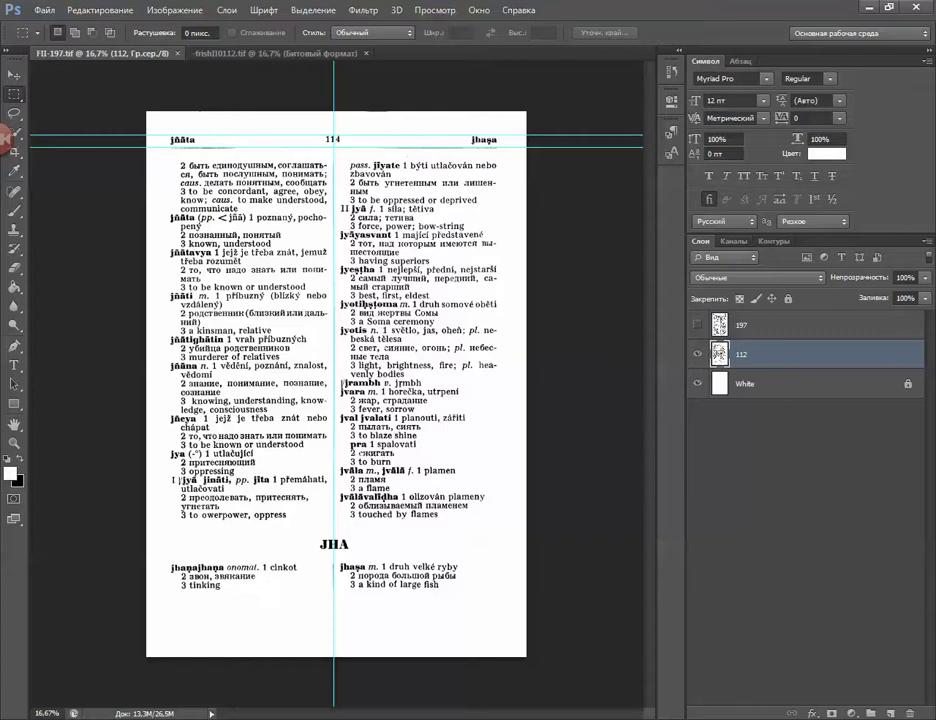
# - Close the source page document -frishII0112.tif
pyautogui.click(290, 54)
pyautogui.click(366, 53)
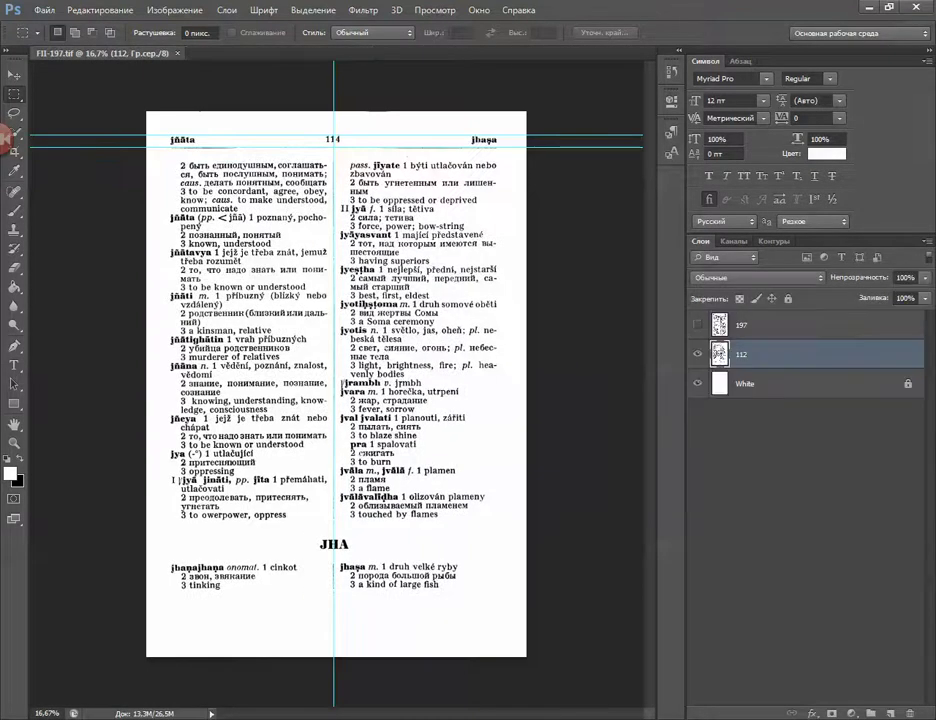
# - Switch to the out folder in Windows Explorer, compare the file details of FII-112.tif and FII-197.tif, and preview FII-112.tif
pyautogui.hotkey('alt', 'Tab')
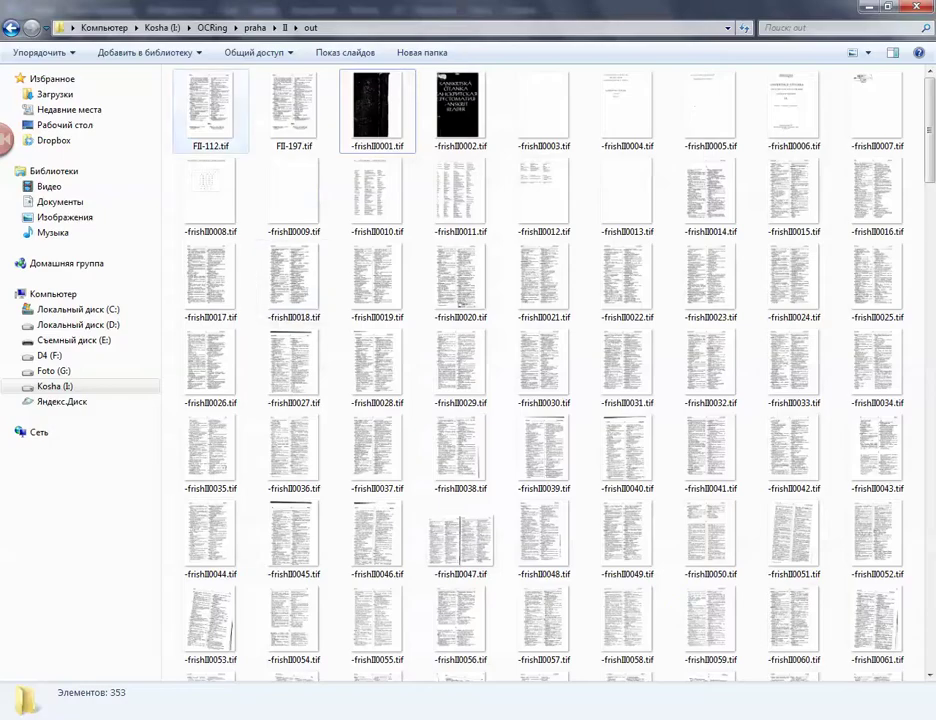
pyautogui.click(210, 110)
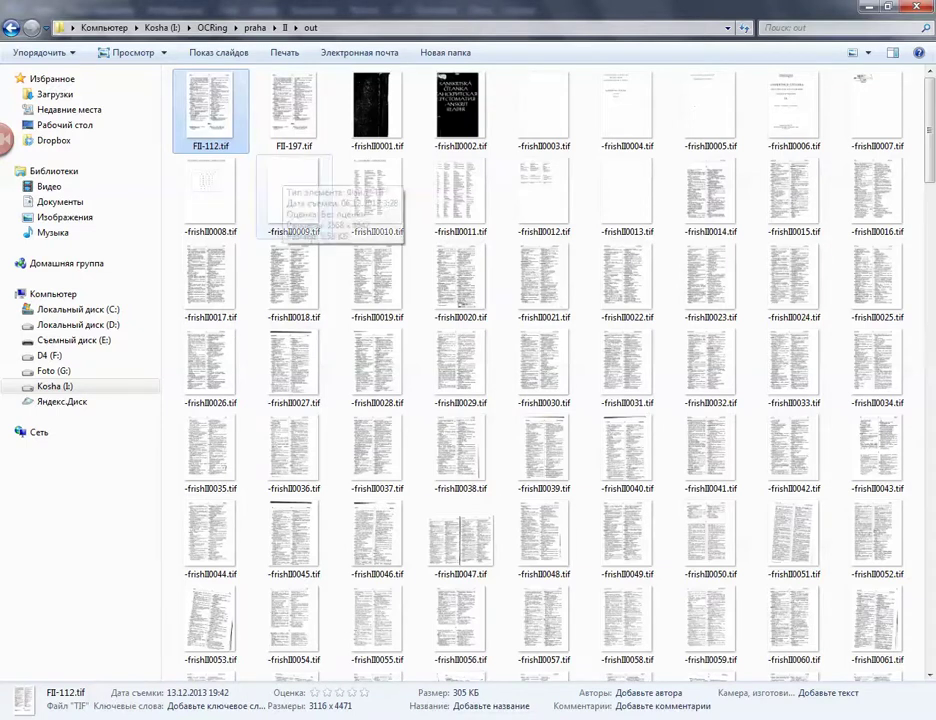
pyautogui.click(298, 128)
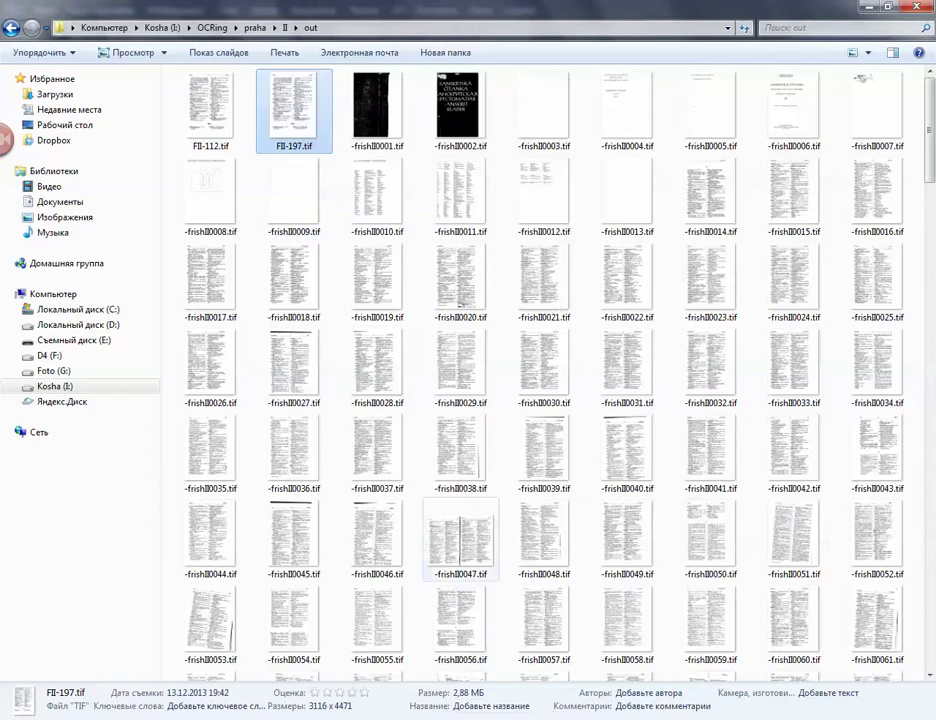
pyautogui.click(211, 115)
pyautogui.doubleClick(211, 115)
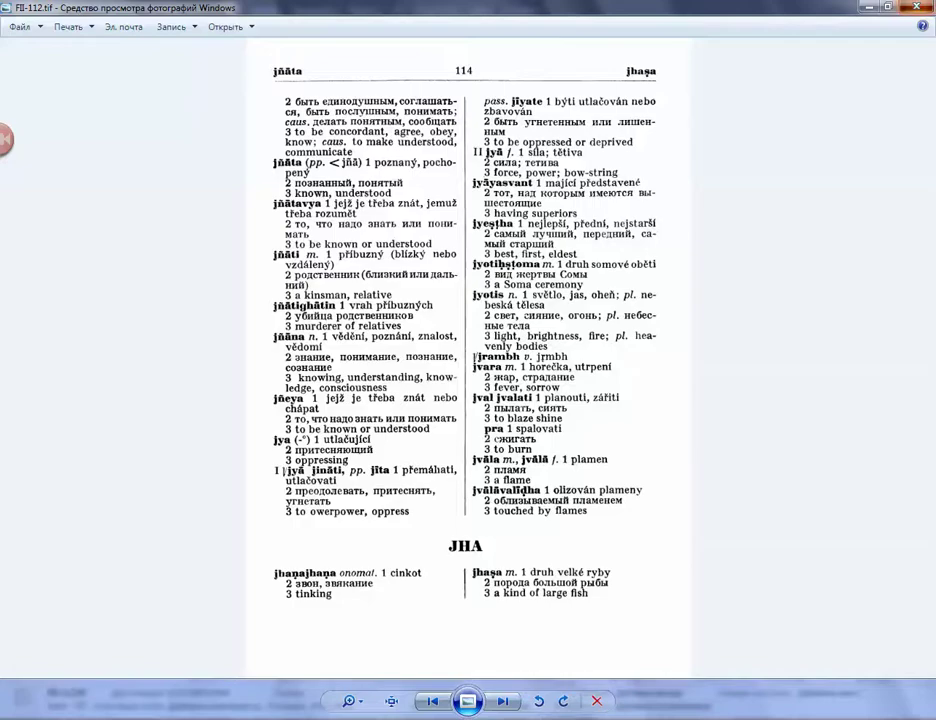
pyautogui.press('Escape')
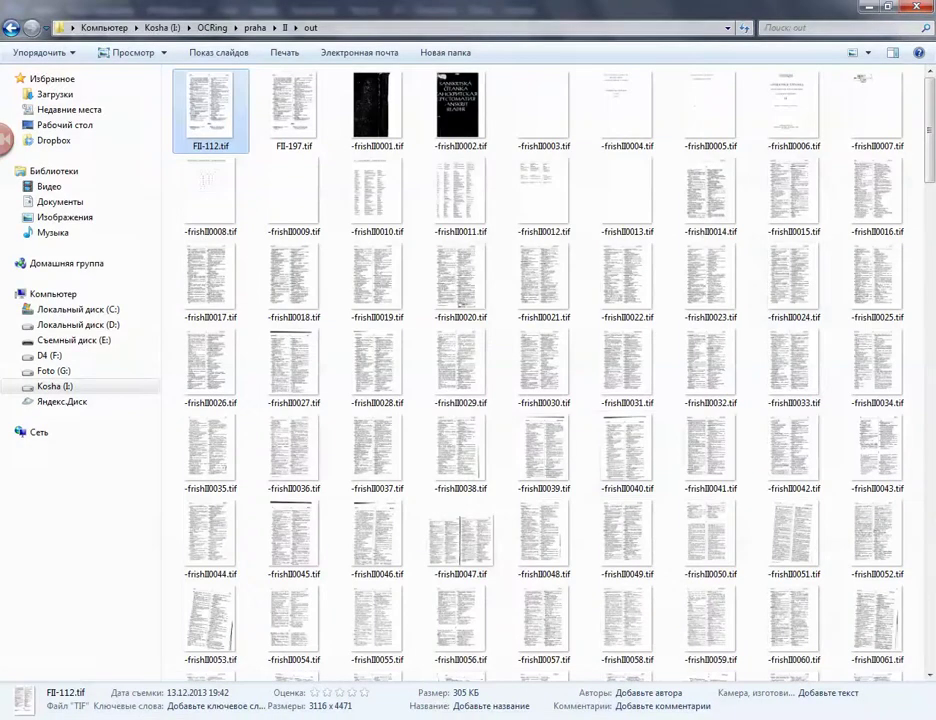
# - Switch back to Photoshop and open the next page scan, -frishII0113.tif, from the out folder
pyautogui.hotkey('alt', 'Tab')
pyautogui.click(45, 10)
pyautogui.click(64, 40)
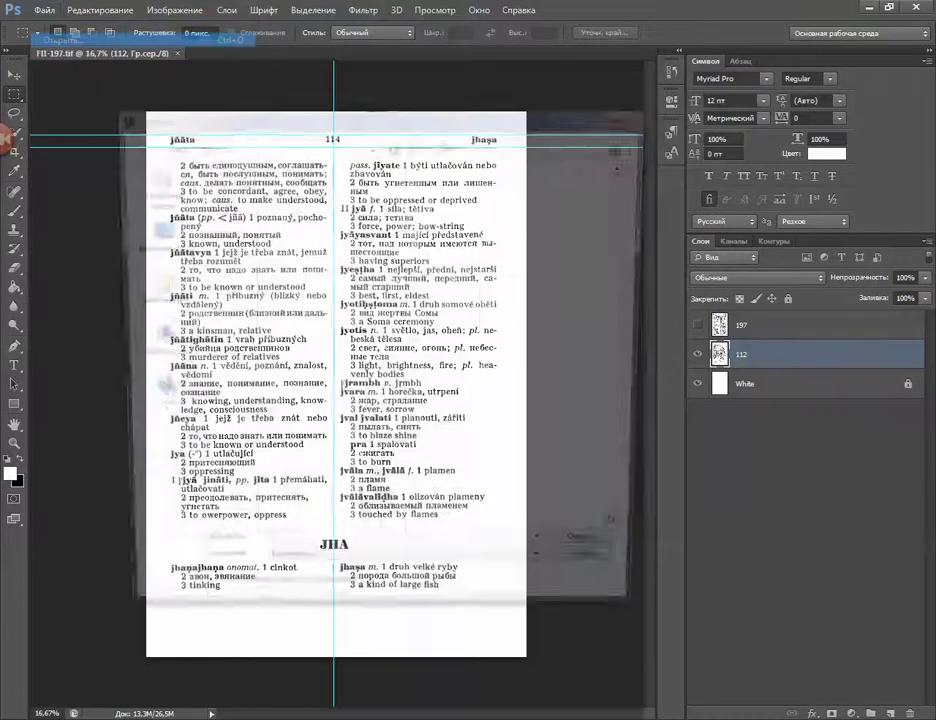
pyautogui.scroll(-5, 380, 340)
pyautogui.scroll(-10, 380, 340)
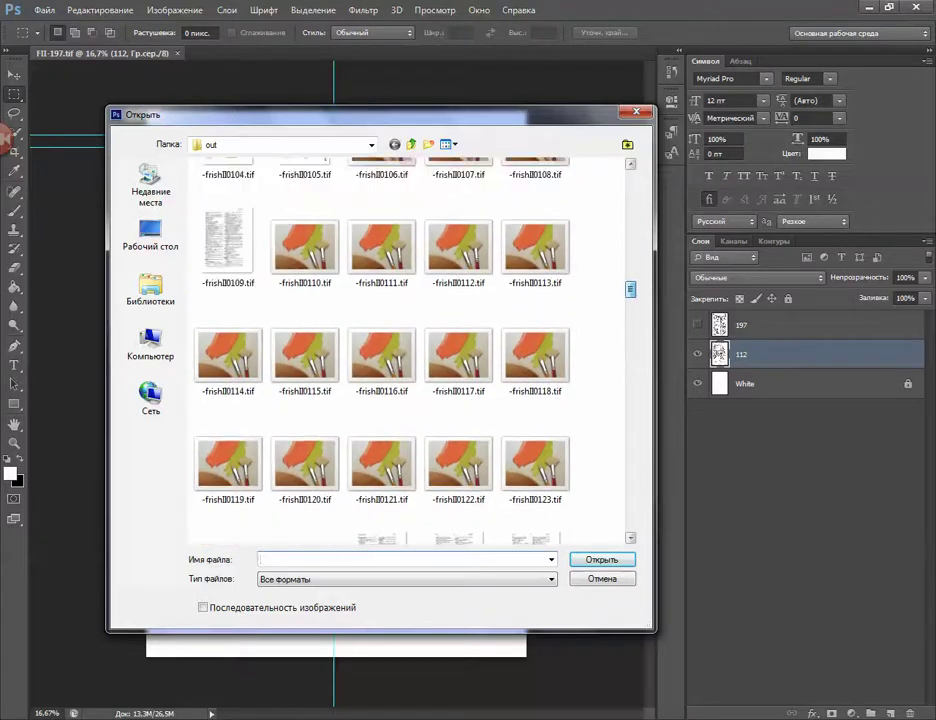
pyautogui.doubleClick(535, 248)
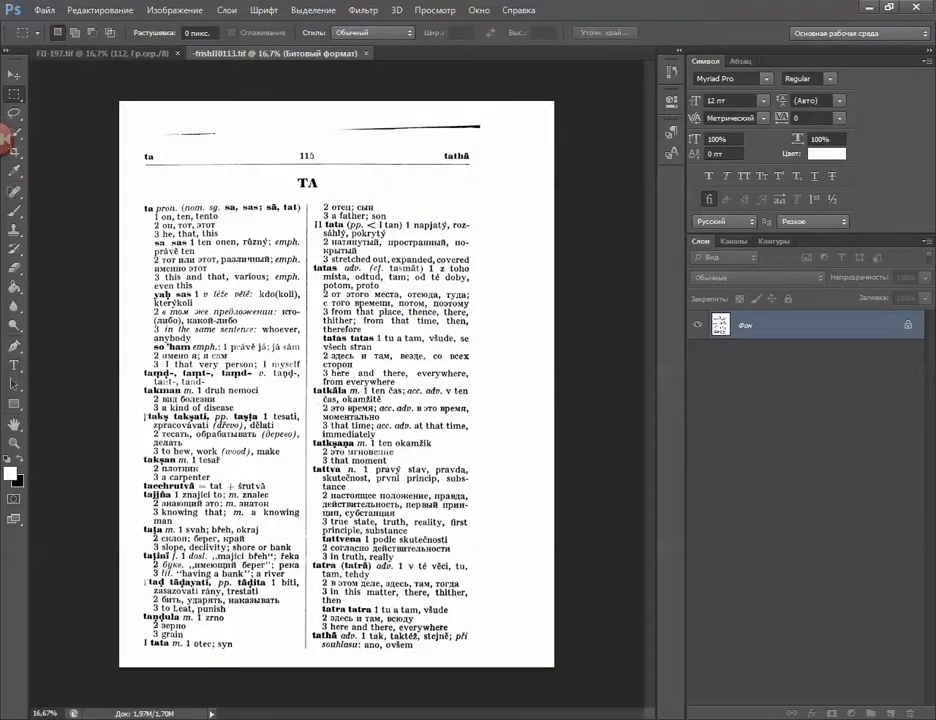
# - Copy the whole -frishII0113.tif page into the FII-197.tif template as a new layer and move it up roughly onto the guides
pyautogui.hotkey('ctrl', 'a')
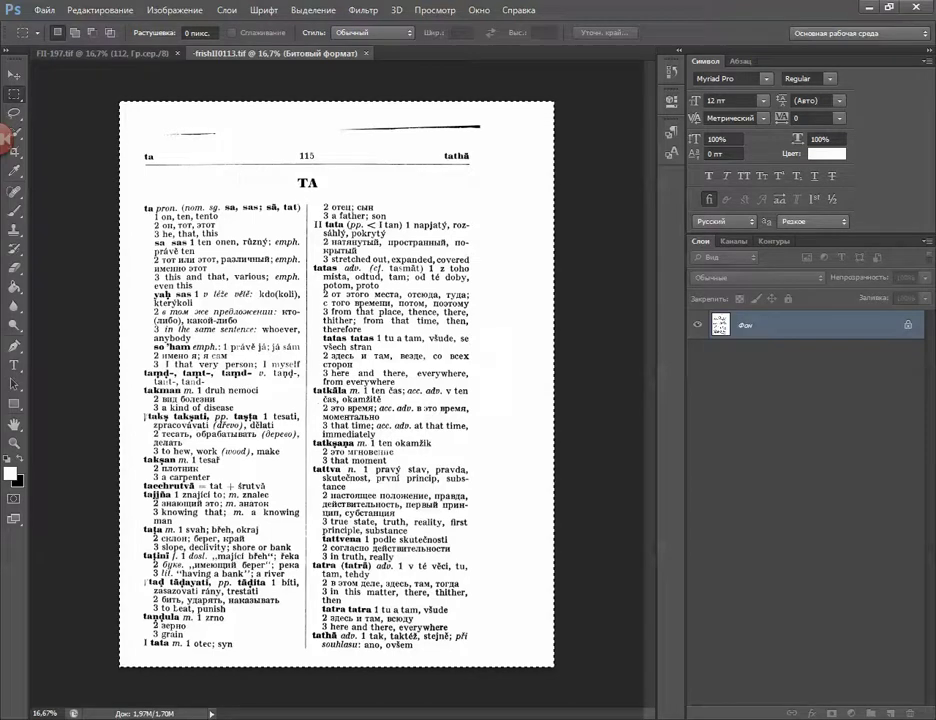
pyautogui.hotkey('ctrl', 'Tab')
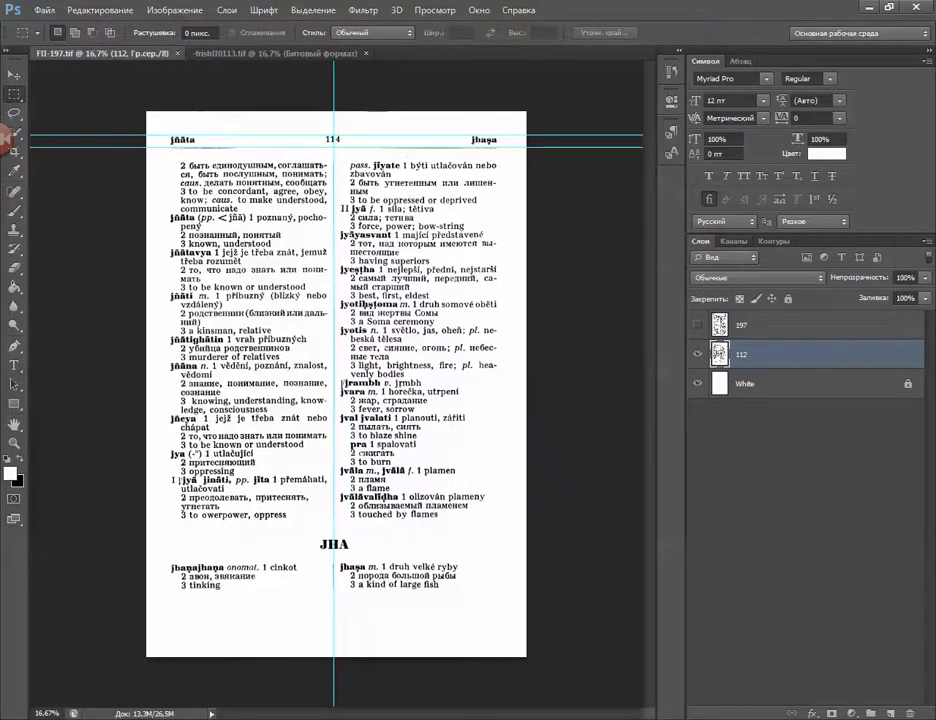
pyautogui.hotkey('ctrl', 'v')
pyautogui.press('v')
pyautogui.moveTo(384, 261); pyautogui.dragTo(384, 230)
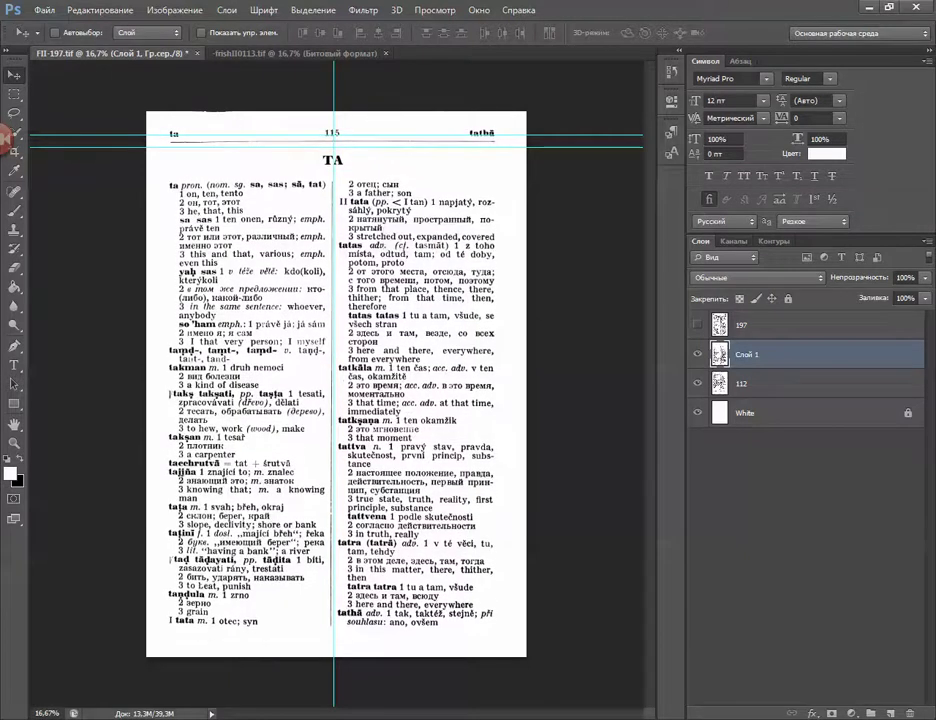
# - Nudge the pasted page down until its header rule meets the lower horizontal guide
pyautogui.hotkey('ctrl', '+')
pyautogui.hotkey('ctrl', '+')
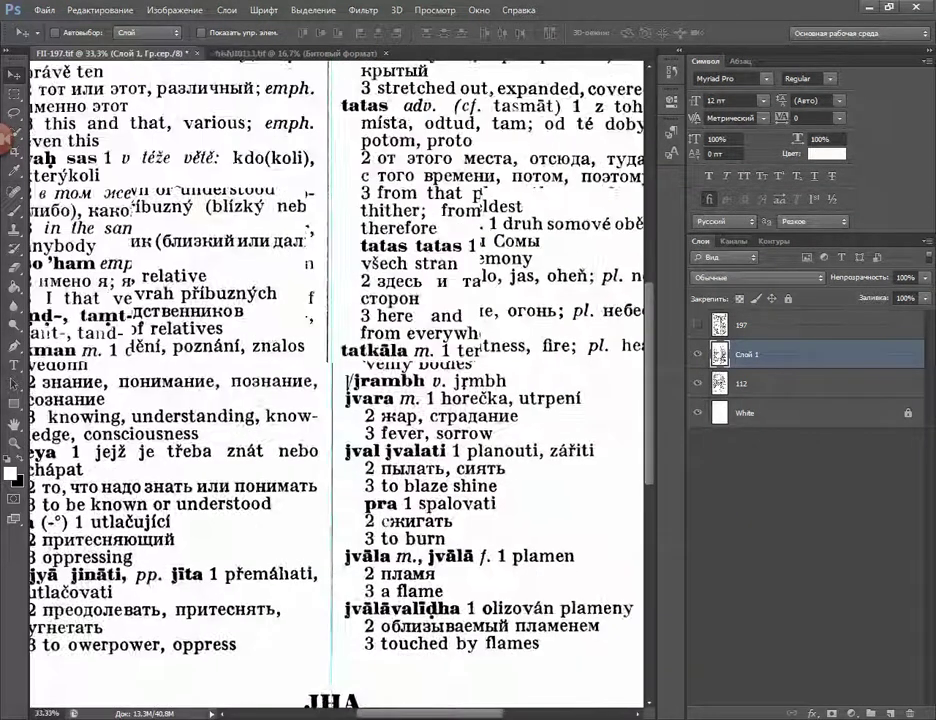
pyautogui.hotkey('ctrl', '+')
pyautogui.scroll(9, 337, 384)
pyautogui.scroll(4, 330, 380)
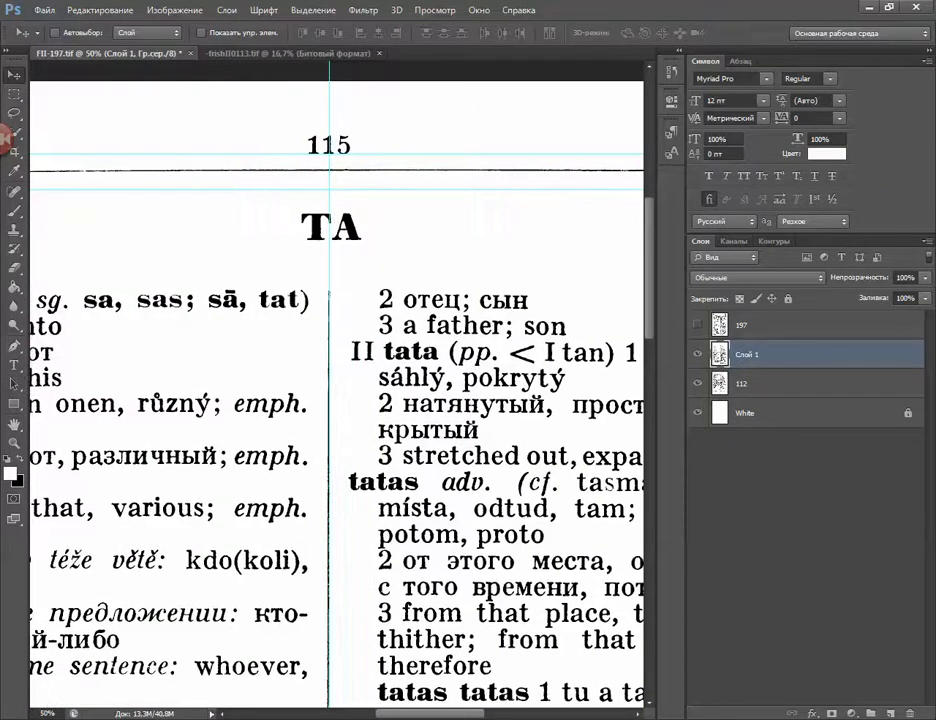
pyautogui.press('Down')
pyautogui.press('Down')
pyautogui.press('Down')
pyautogui.press('Down')
pyautogui.press('Down')
pyautogui.press('Down')
pyautogui.press('Down')
pyautogui.press('Down')
pyautogui.press('Down')
pyautogui.press('Down')
pyautogui.press('Down')
pyautogui.press('Down')
pyautogui.press('Down')
pyautogui.press('Down')
pyautogui.press('Down')
pyautogui.press('Down')
pyautogui.press('Down')
pyautogui.press('Down')
pyautogui.press('Down')
pyautogui.press('Down')
pyautogui.press('Down')
pyautogui.press('Down')
pyautogui.press('Down')
pyautogui.press('Down')
pyautogui.press('Down')
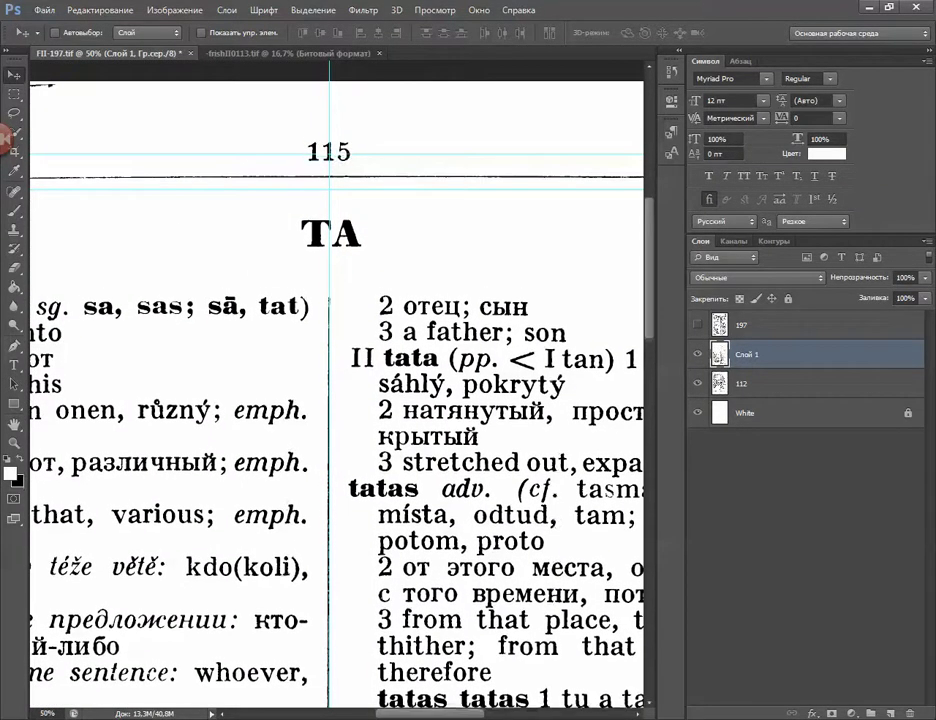
pyautogui.press('Down')
pyautogui.press('Down')
pyautogui.press('Down')
pyautogui.press('Down')
pyautogui.press('Down')
pyautogui.press('Down')
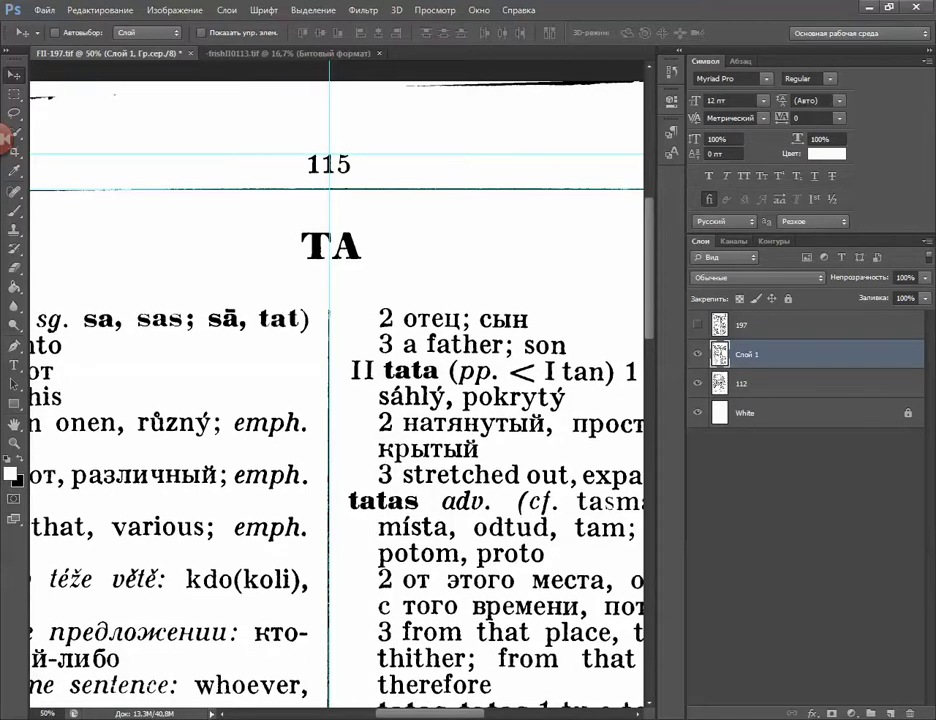
# - Clear the dark scan streaks from the top margin of the pasted page, leaving nothing selected
pyautogui.hotkey('ctrl', '-')
pyautogui.hotkey('ctrl', '-')
pyautogui.press('m')
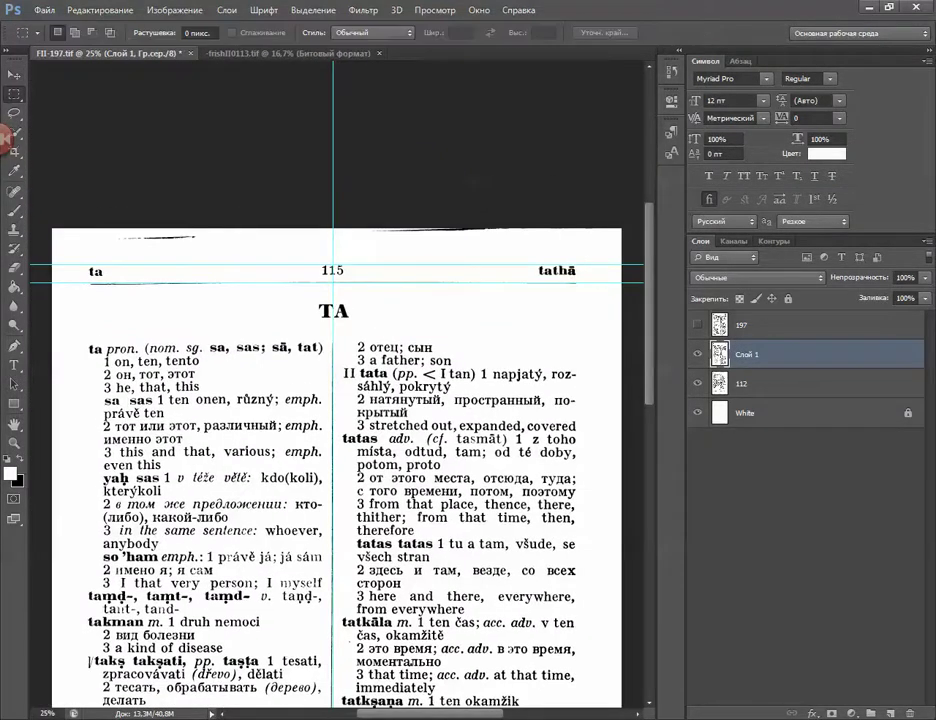
pyautogui.moveTo(104, 230); pyautogui.dragTo(612, 246)
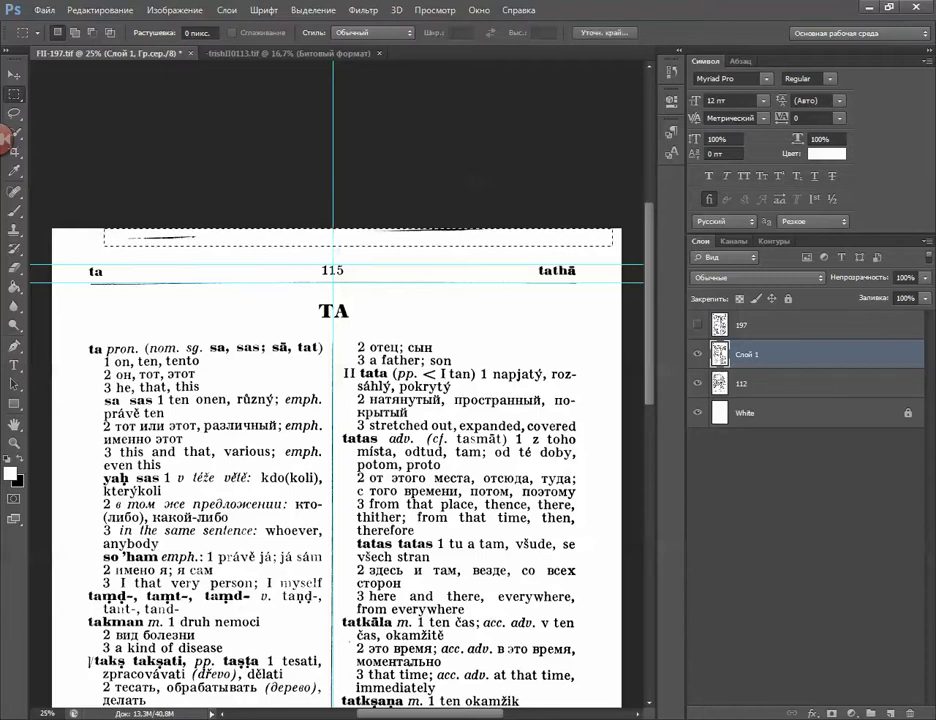
pyautogui.hotkey('ctrl', 'd')
# - Check the rest of the page, rename its layer 113, and save the layered template
pyautogui.scroll(-3, 336, 450)
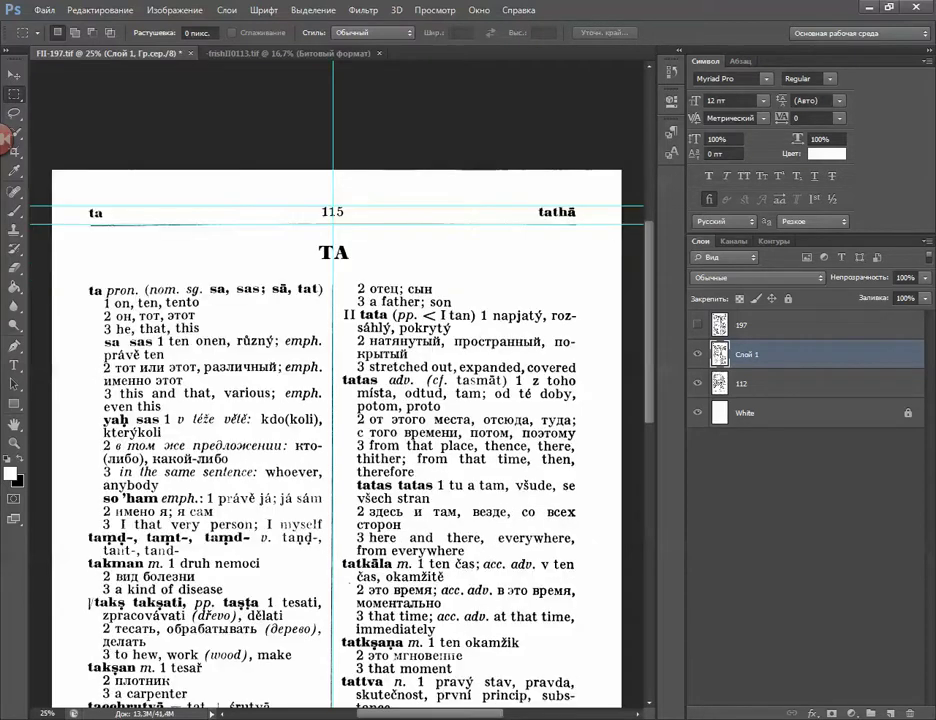
pyautogui.scroll(-7, 336, 450)
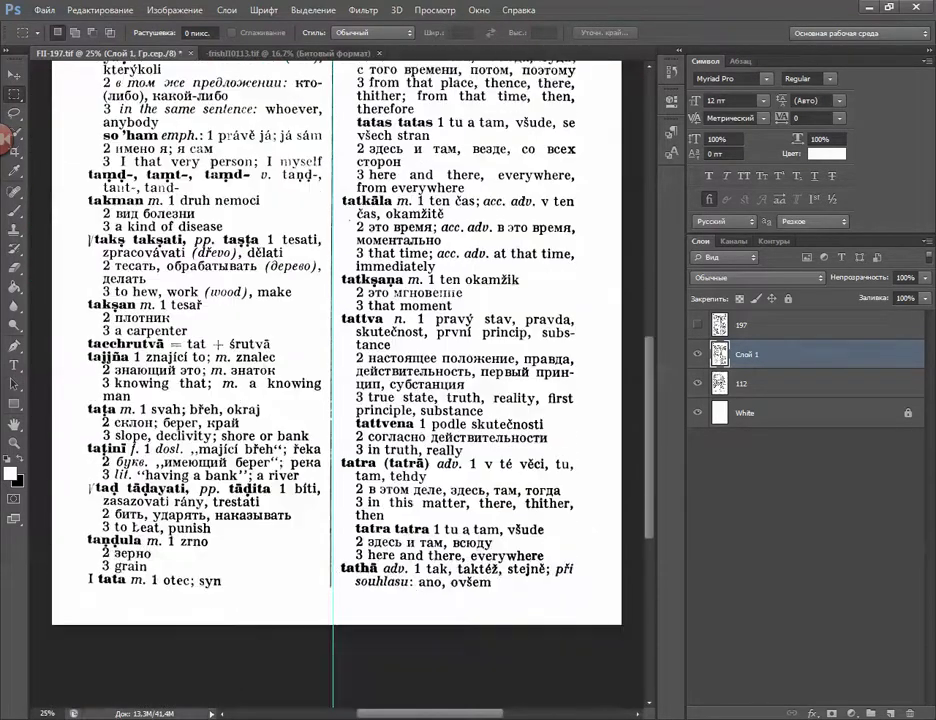
pyautogui.scroll(2, 336, 450)
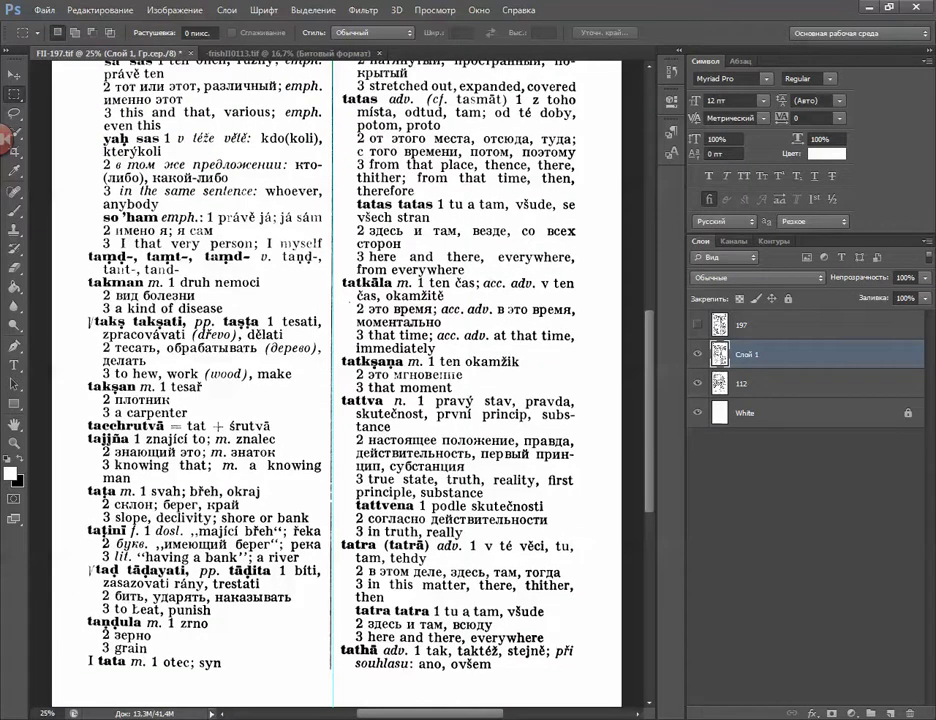
pyautogui.doubleClick(747, 354)
pyautogui.press('Return')
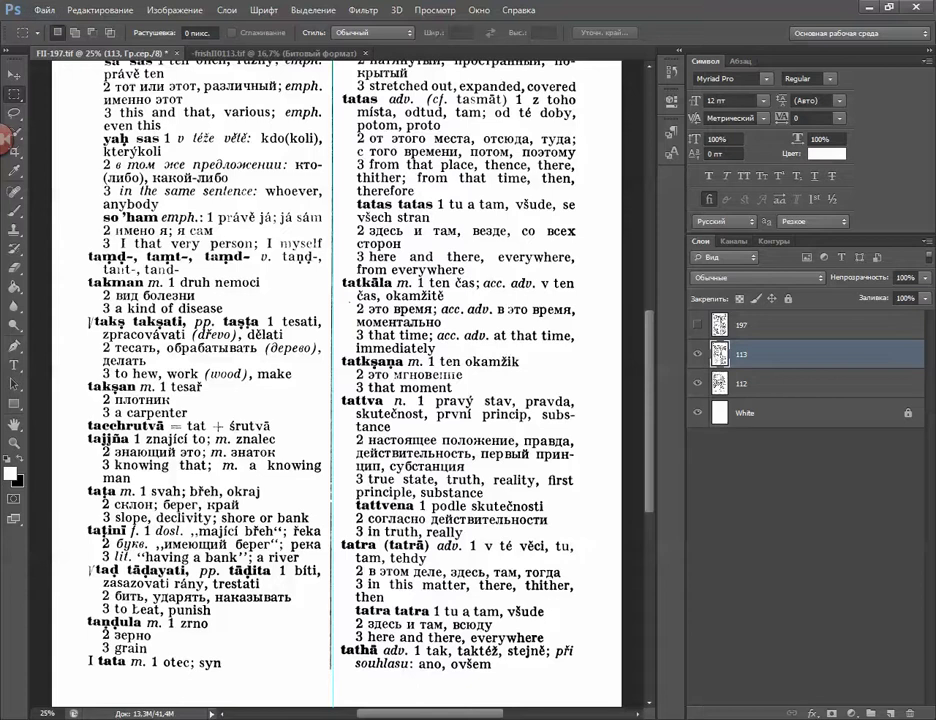
pyautogui.click(44, 10)
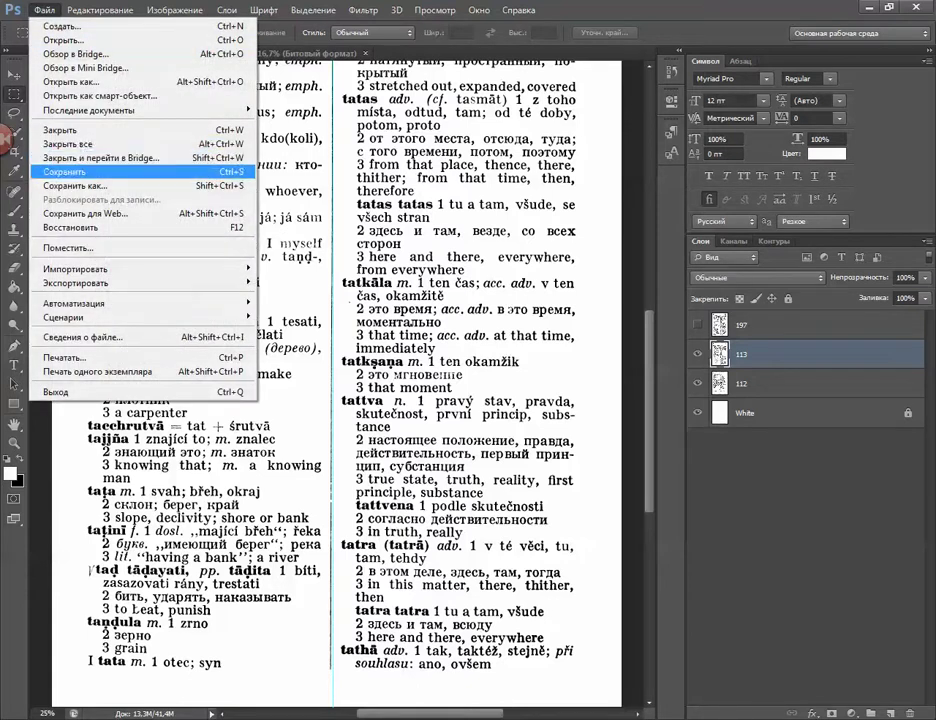
pyautogui.click(72, 172)
pyautogui.click(44, 10)
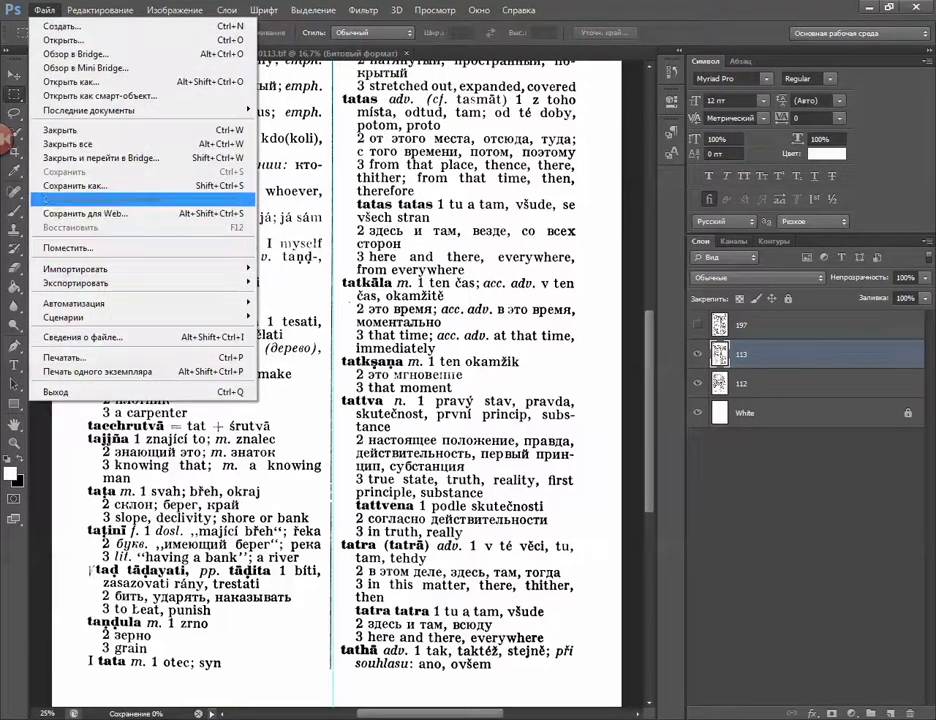
pyautogui.click(75, 185)
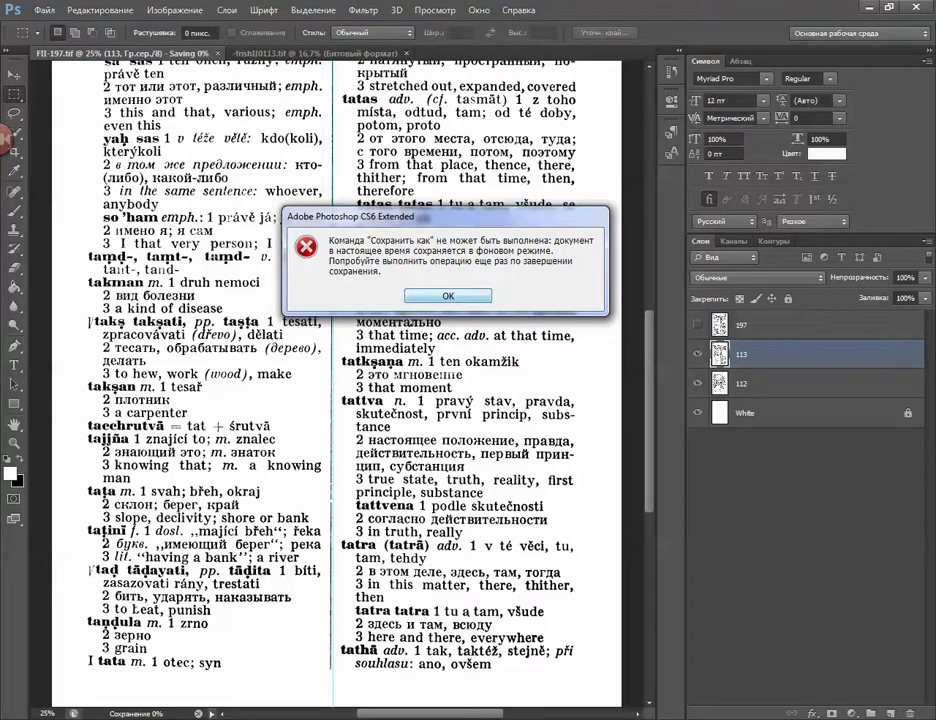
pyautogui.press('Return')
# - Save a TIFF copy named FII-113.tif in the out folder with layers excluded, keeping the offered TIFF options
pyautogui.click(44, 10)
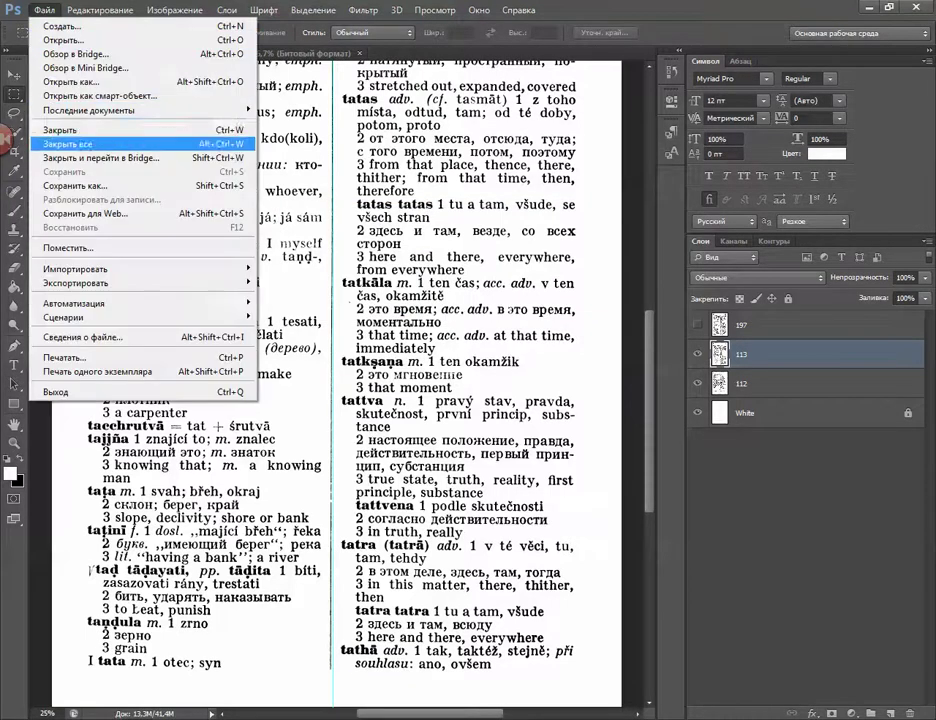
pyautogui.click(75, 185)
pyautogui.click(284, 434)
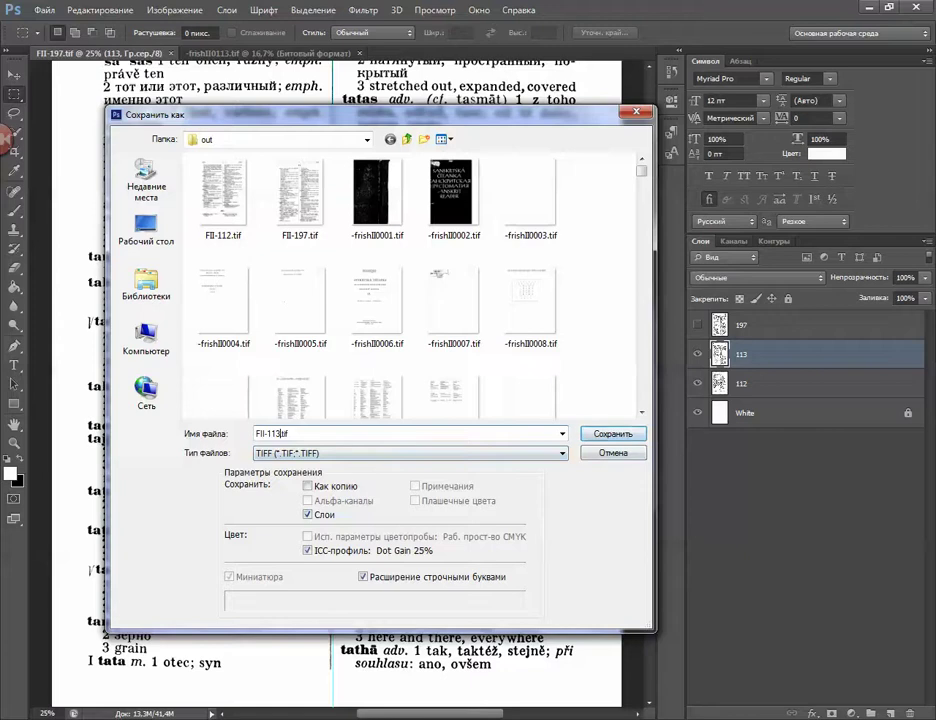
pyautogui.click(308, 515)
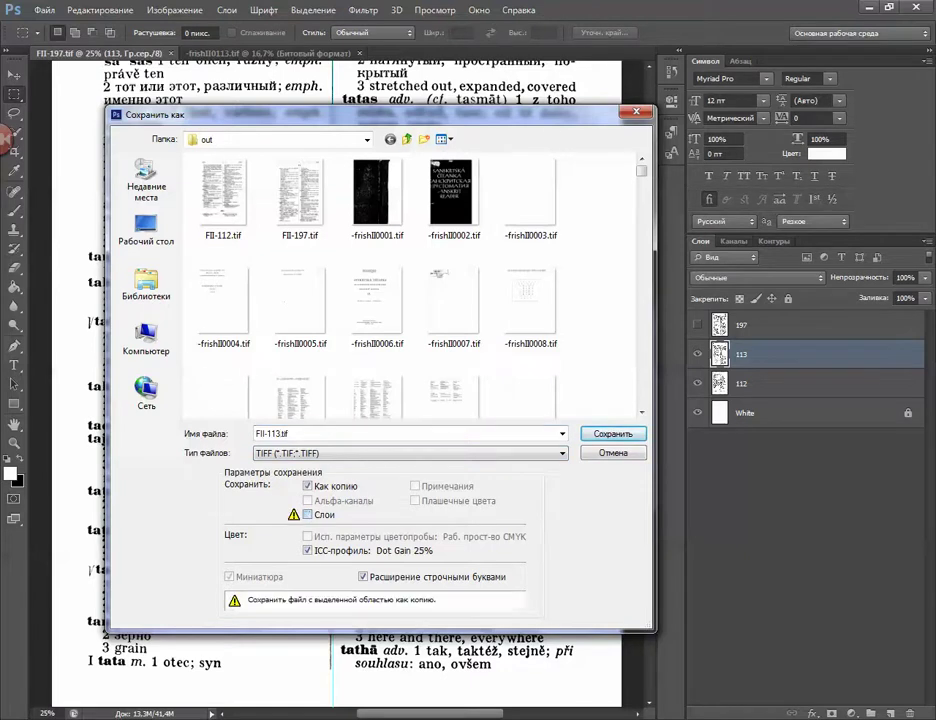
pyautogui.click(613, 434)
pyautogui.press('Return')
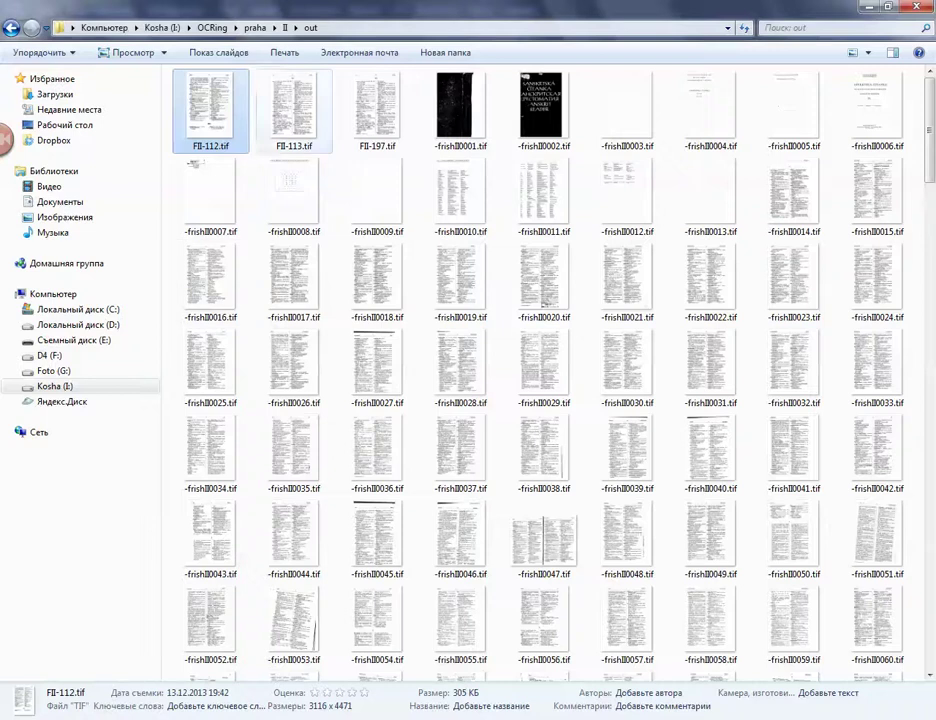
# - In the out folder in Windows Explorer, preview FII-113.tif at full page and close the preview
pyautogui.click(294, 110)
pyautogui.press('Left')
pyautogui.press('Right')
pyautogui.press('Return')
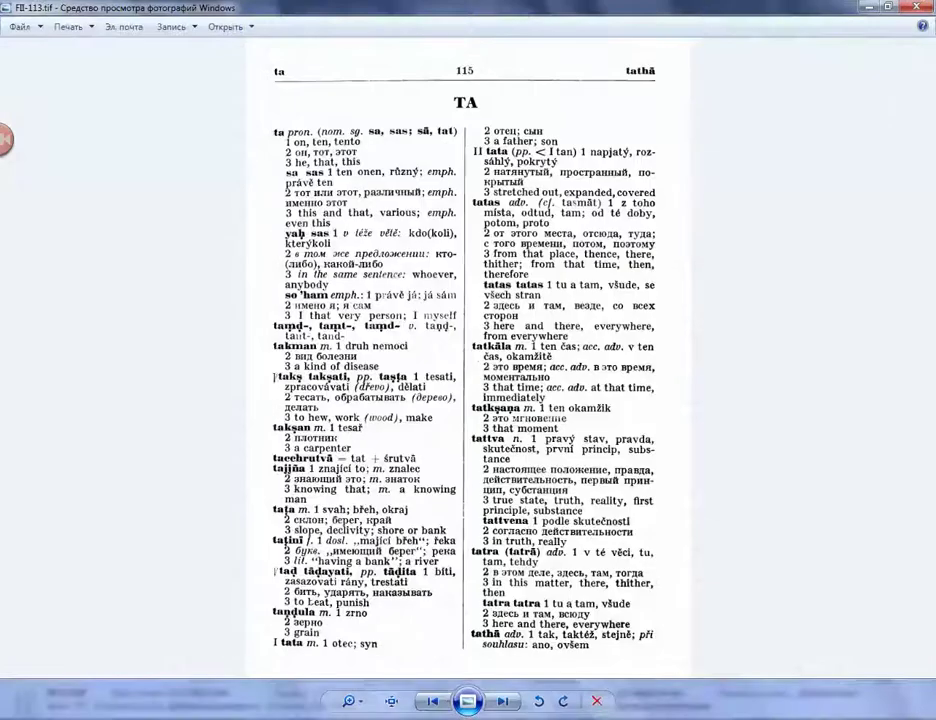
pyautogui.click(919, 7)
# - Look through the page scans in the out folder and go up to its parent folder II
pyautogui.scroll(-5, 790, 150)
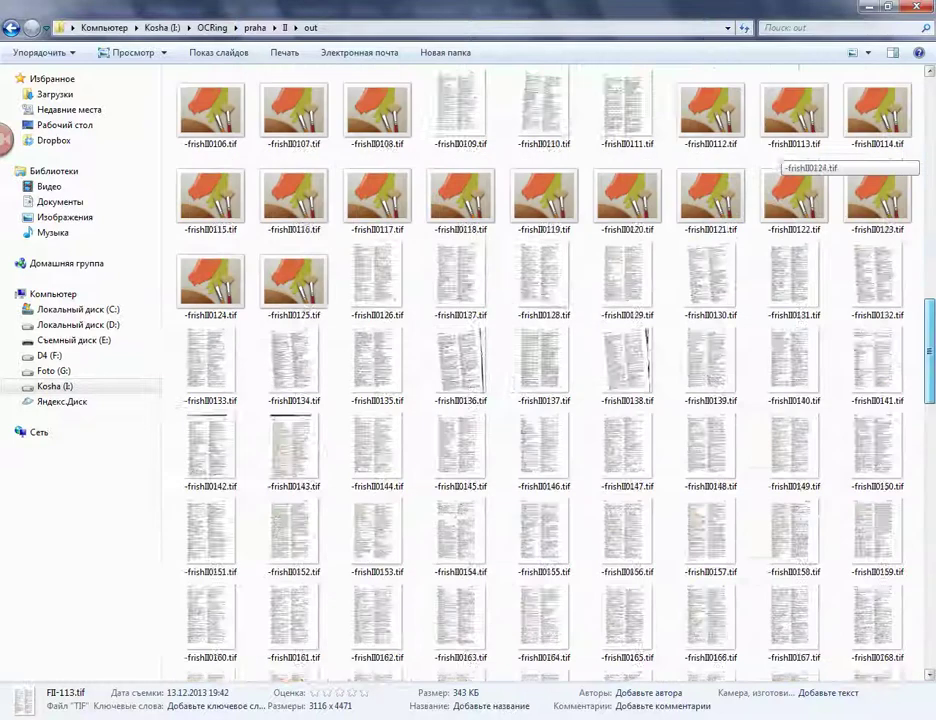
pyautogui.scroll(-15, 790, 150)
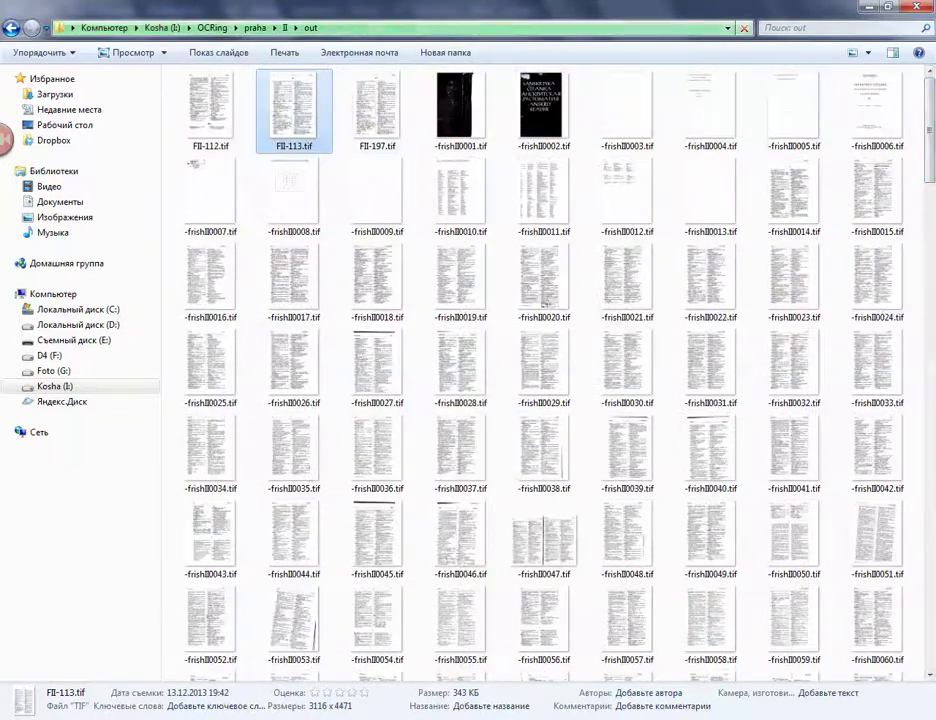
pyautogui.click(272, 27)
pyautogui.click(268, 59)
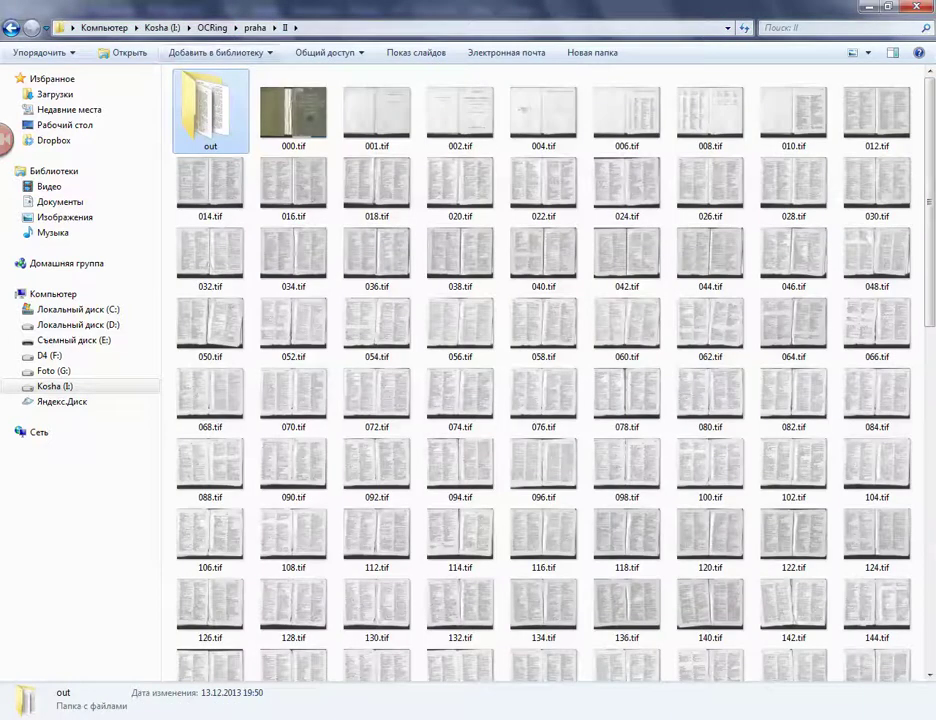
# - Open folder I inside praha, look through its original scans, and select all of its files
pyautogui.click(255, 28)
pyautogui.doubleClick(200, 95)
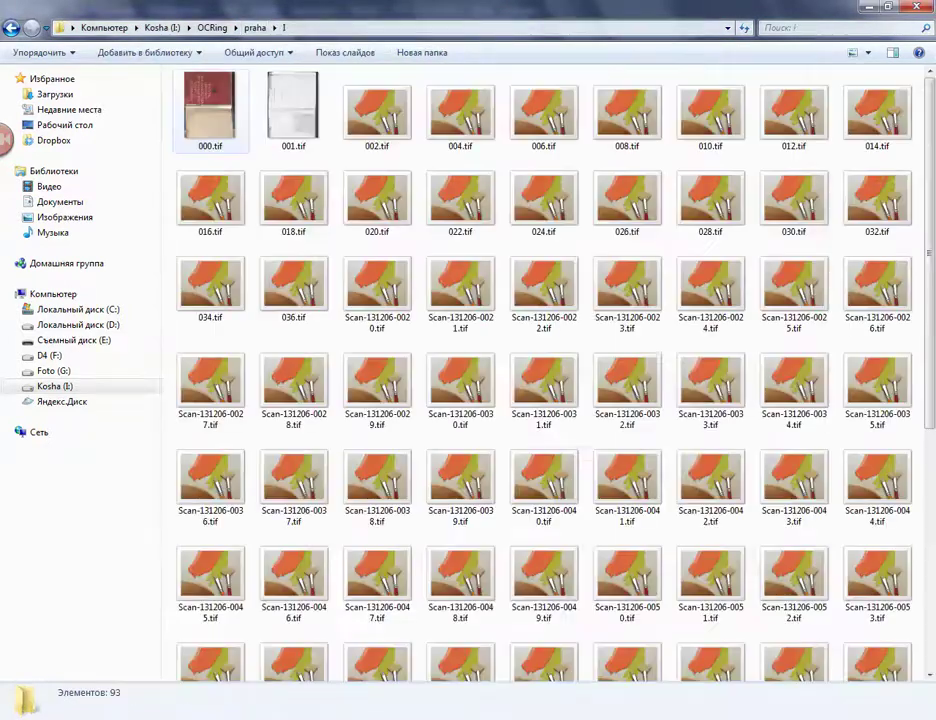
pyautogui.scroll(-5, 548, 370)
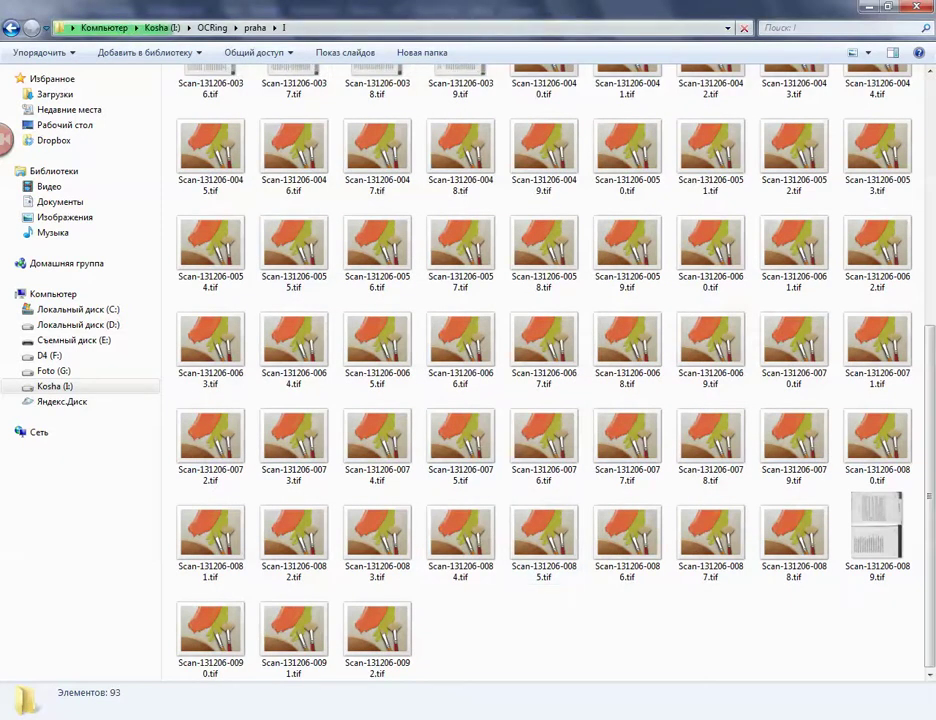
pyautogui.scroll(3, 460, 600)
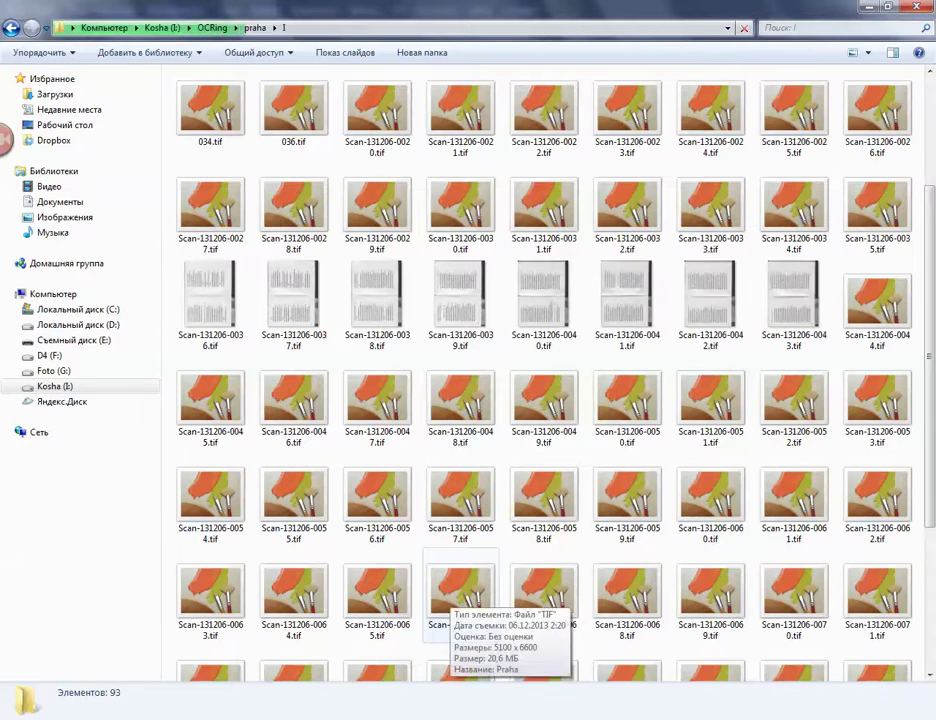
pyautogui.scroll(-3, 460, 600)
pyautogui.scroll(5, 460, 600)
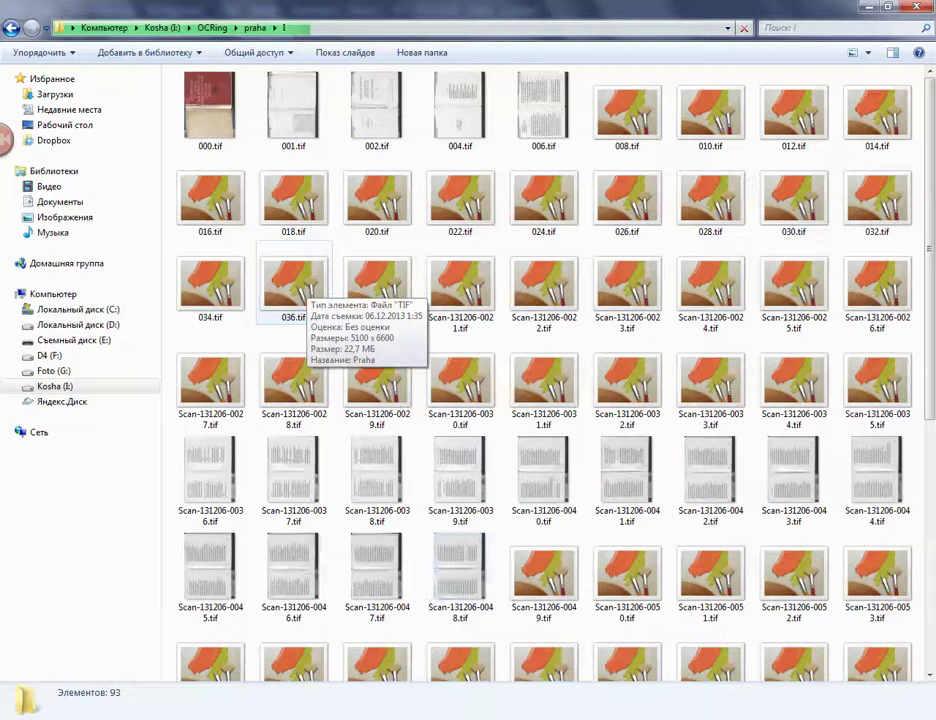
pyautogui.hotkey('ctrl', 'a')
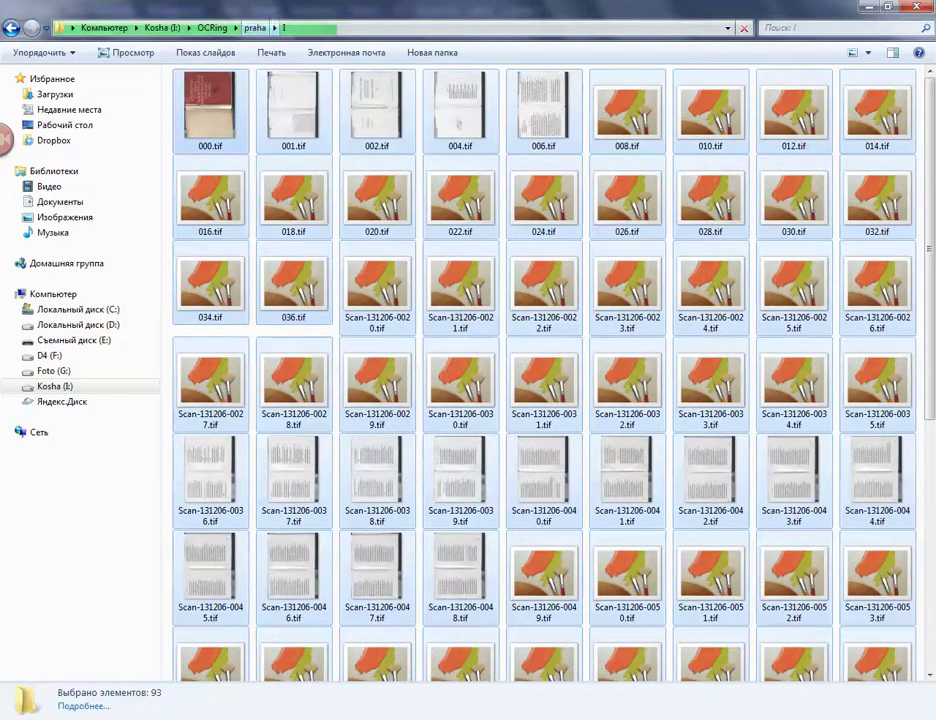
# - Open folder II, select every scan except the out folder, and examine the combined file size in their properties
pyautogui.click(255, 28)
pyautogui.press('Down')
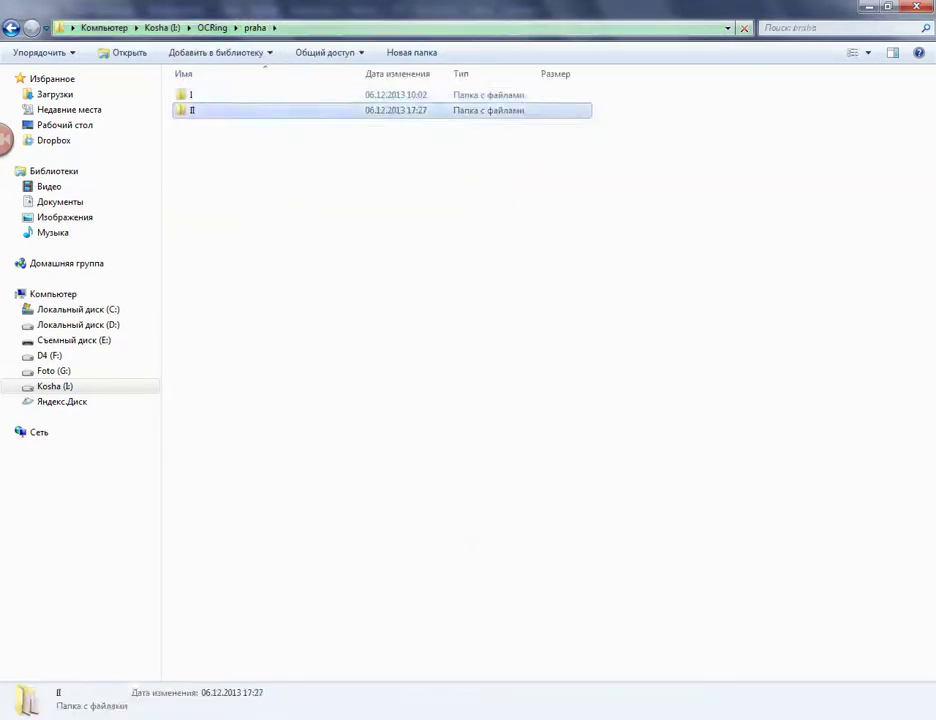
pyautogui.press('Return')
pyautogui.hotkey('ctrl', 'a')
pyautogui.keyDown('ctrl'); pyautogui.click(210, 112); pyautogui.keyUp('ctrl')
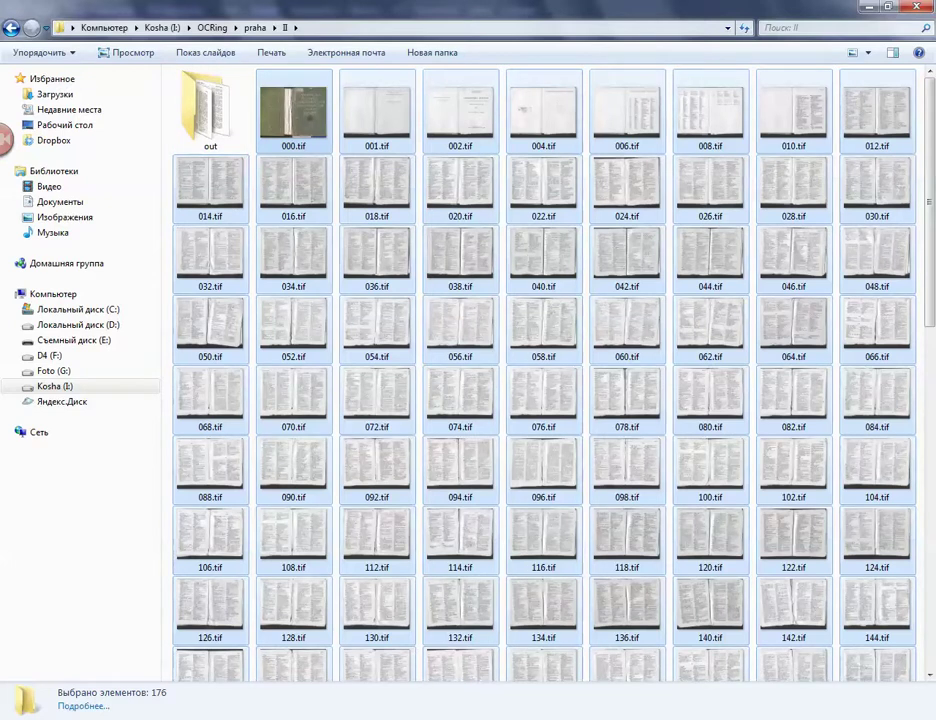
pyautogui.hotkey('shift', 'F10')
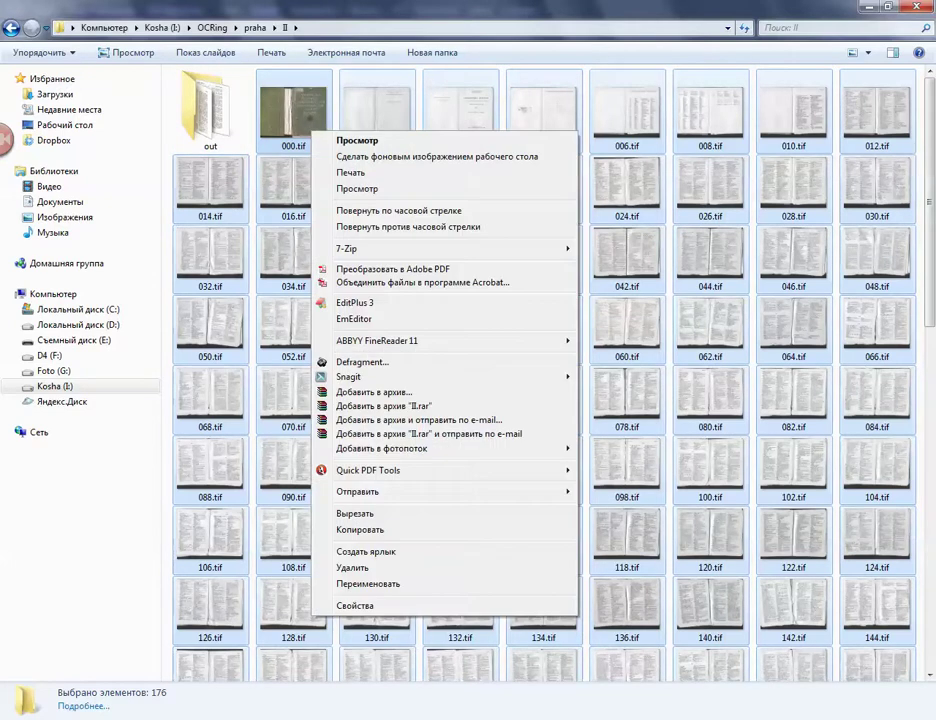
pyautogui.click(355, 606)
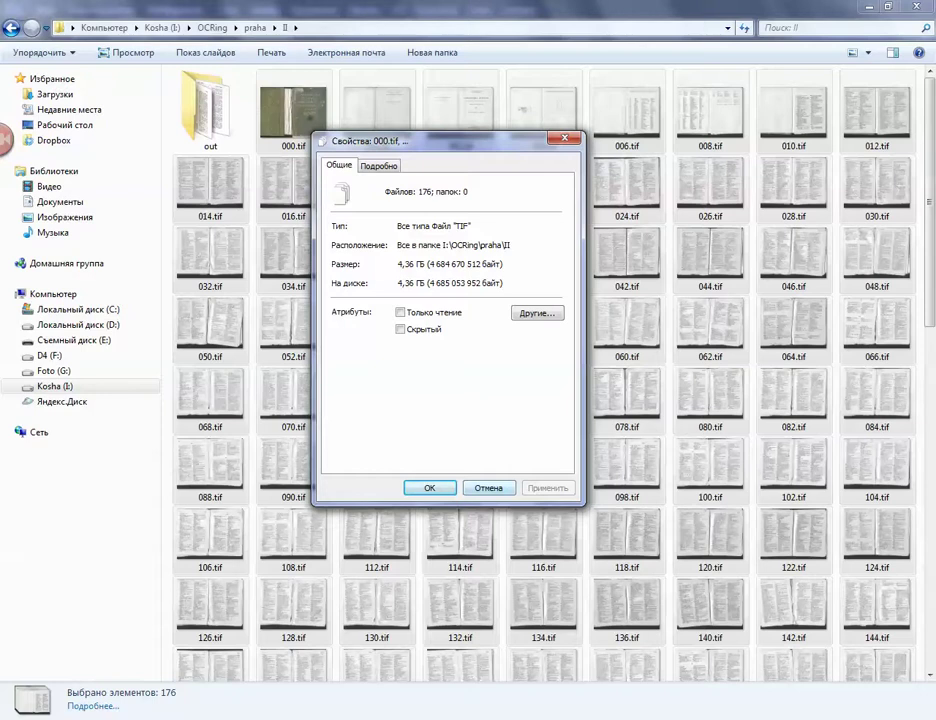
pyautogui.click(489, 488)
# - Open the out folder and check the file details of FII-112.tif and FII-113.tif
pyautogui.moveTo(930, 248)
pyautogui.mouseDown()
pyautogui.moveTo(930, 532)
pyautogui.moveTo(930, 246)
pyautogui.mouseUp()
pyautogui.click(211, 112)
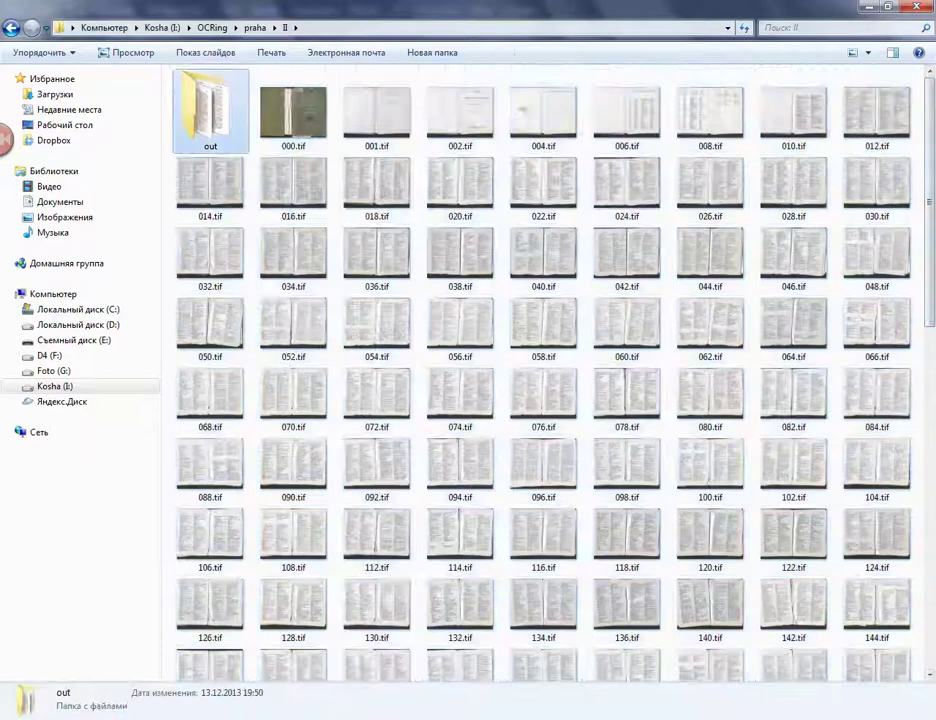
pyautogui.press('Return')
pyautogui.click(211, 112)
pyautogui.hotkey('ctrl', 'Right')
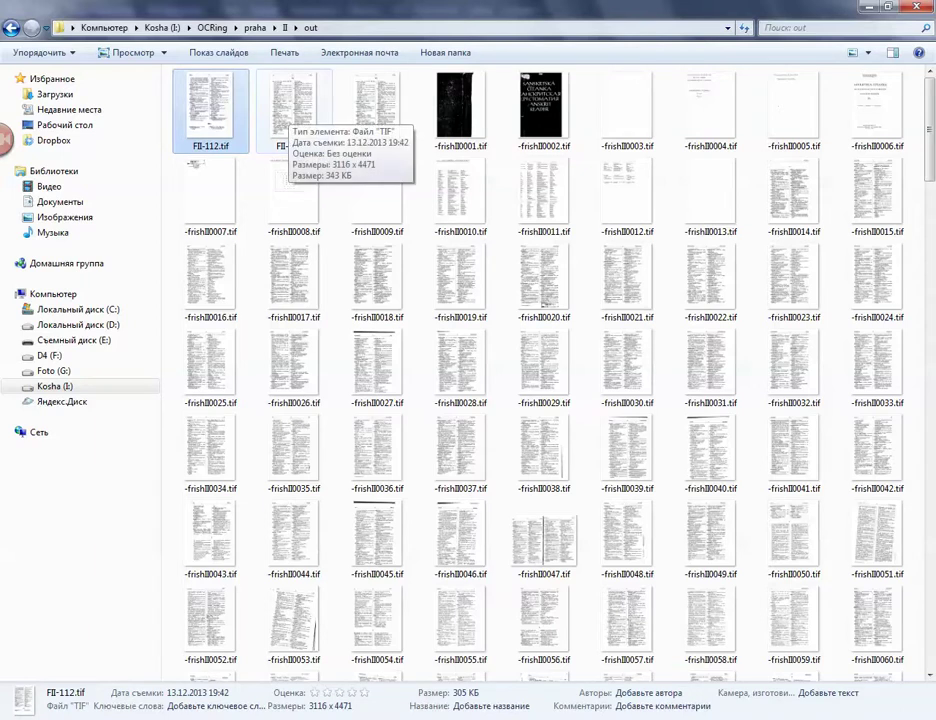
# - Combine FII-112.tif and FII-113.tif from the out folder into one PDF with Acrobat
pyautogui.hotkey('ctrl', 'space')
pyautogui.hotkey('shift', 'F10')
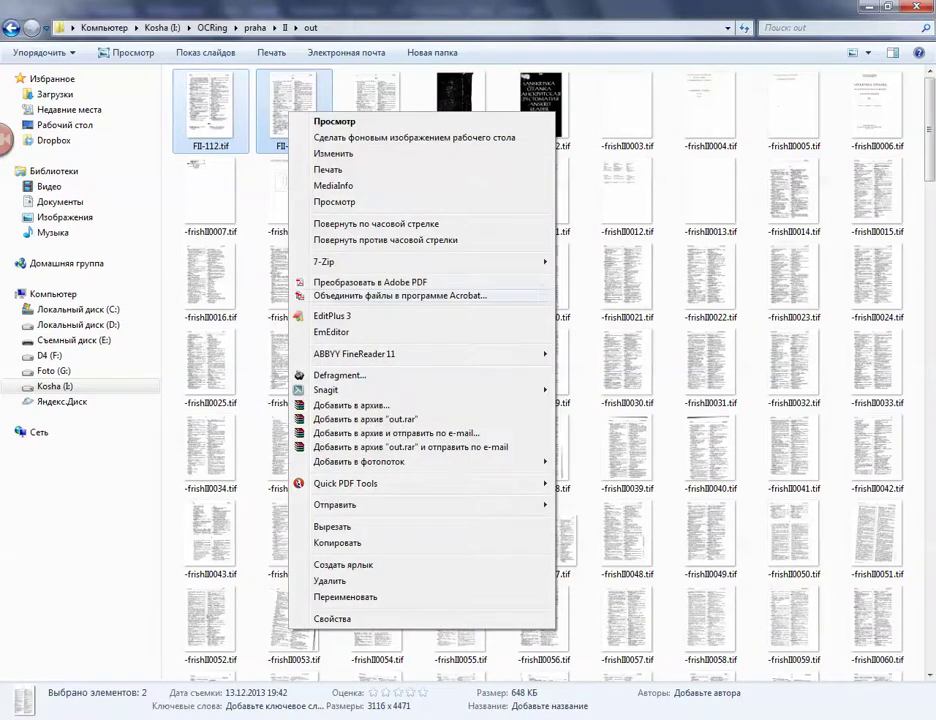
pyautogui.click(400, 296)
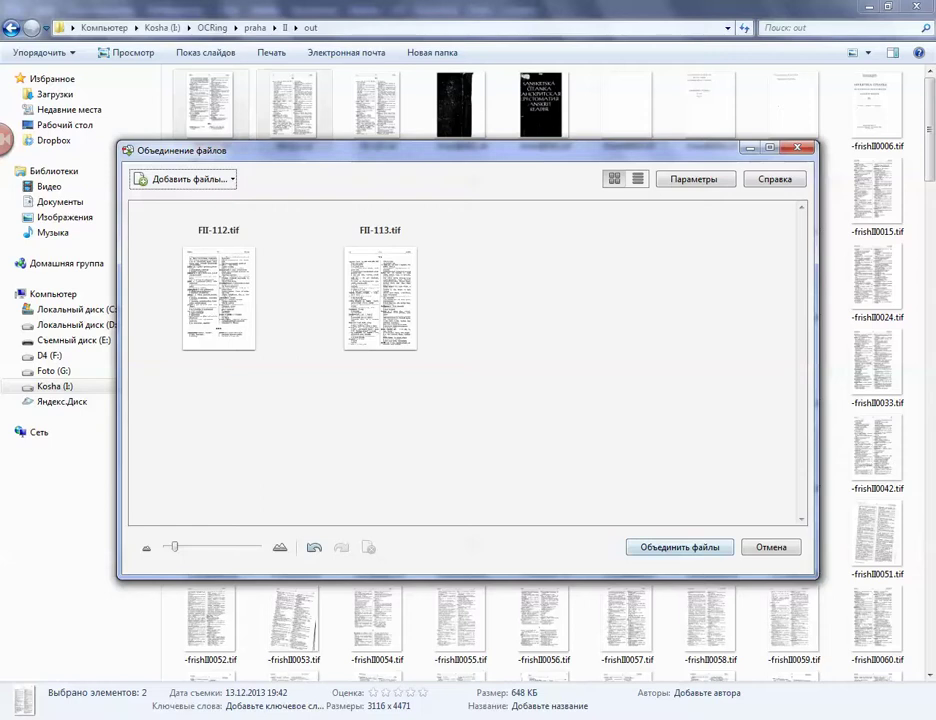
pyautogui.click(680, 547)
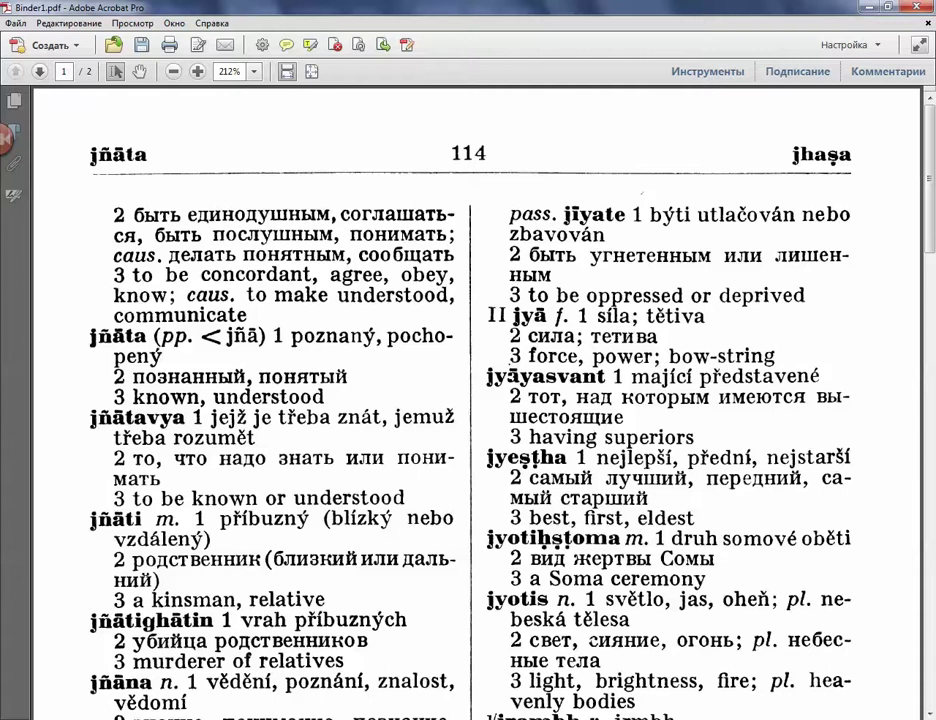
# - Examine the header and upper text of the combined PDF's first page at up to 600% for stray marks
pyautogui.hotkey('ctrl', '-')
pyautogui.hotkey('ctrl', '-')
pyautogui.hotkey('ctrl', '-')
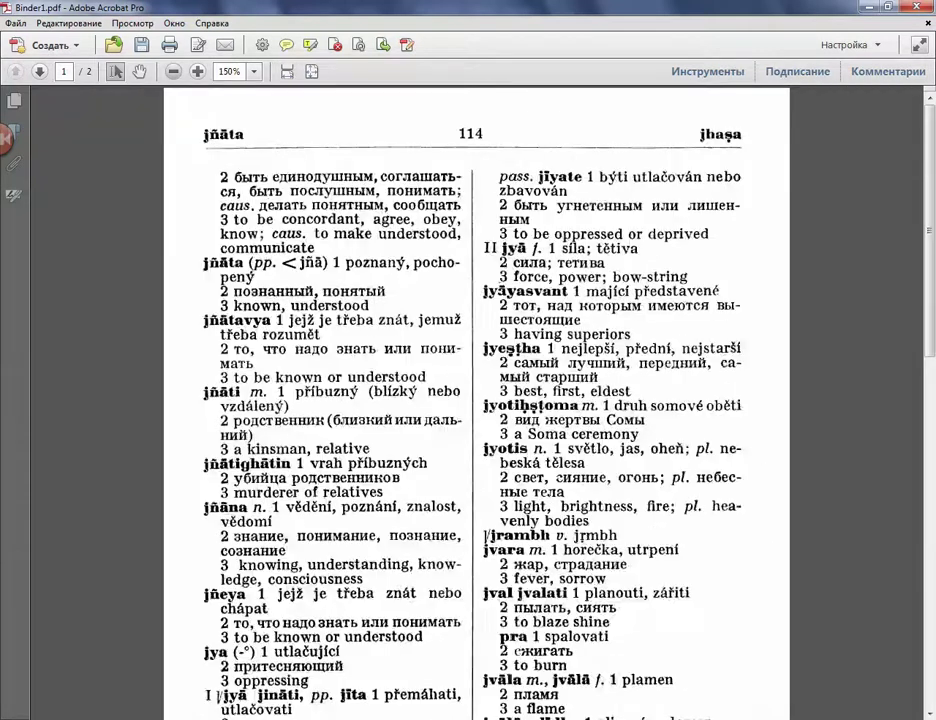
pyautogui.hotkey('ctrl', '+')
pyautogui.hotkey('ctrl', '+')
pyautogui.hotkey('ctrl', '+')
pyautogui.hotkey('ctrl', '+')
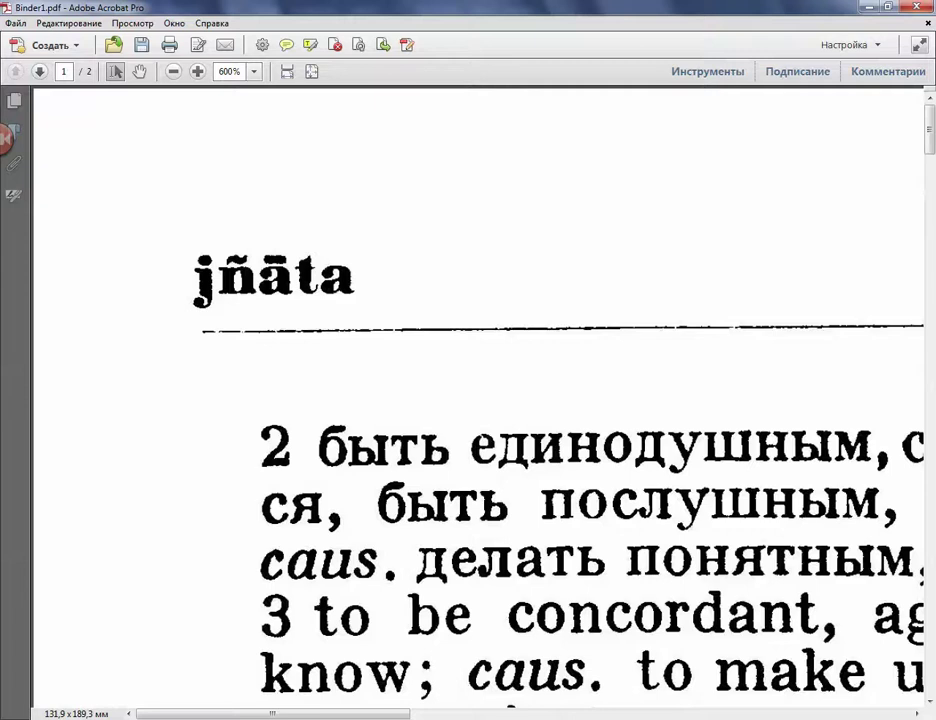
pyautogui.hscroll(10, 576, 384)
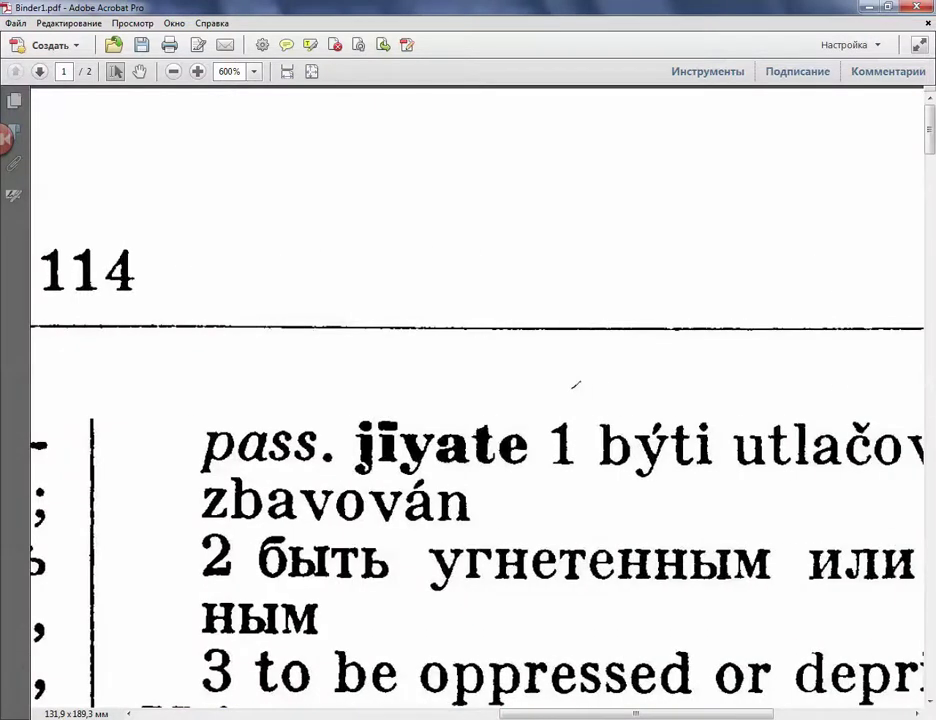
# - Switch to Photoshop, make layer 112 active in FII-197.tif and hide layer 113
pyautogui.moveTo(687, 717)
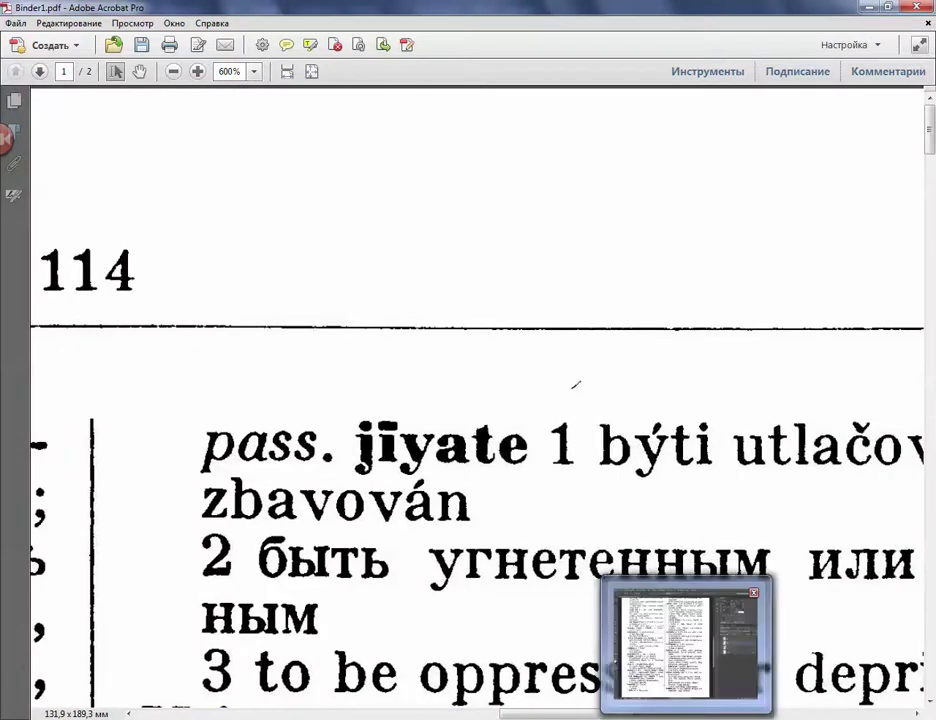
pyautogui.click(686, 716)
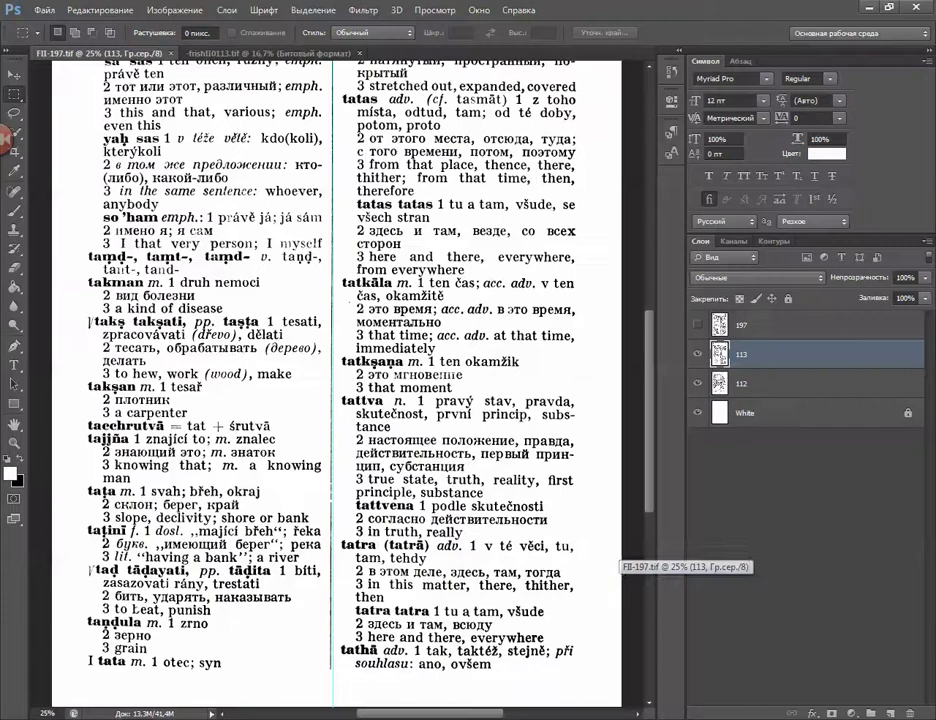
pyautogui.scroll(5, 336, 400)
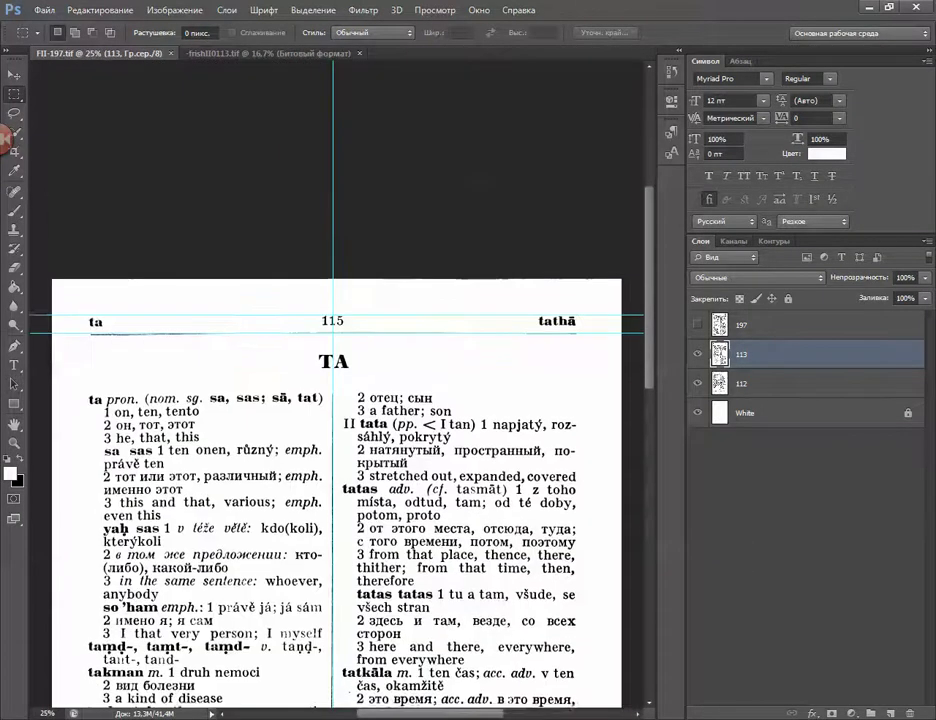
pyautogui.click(760, 384)
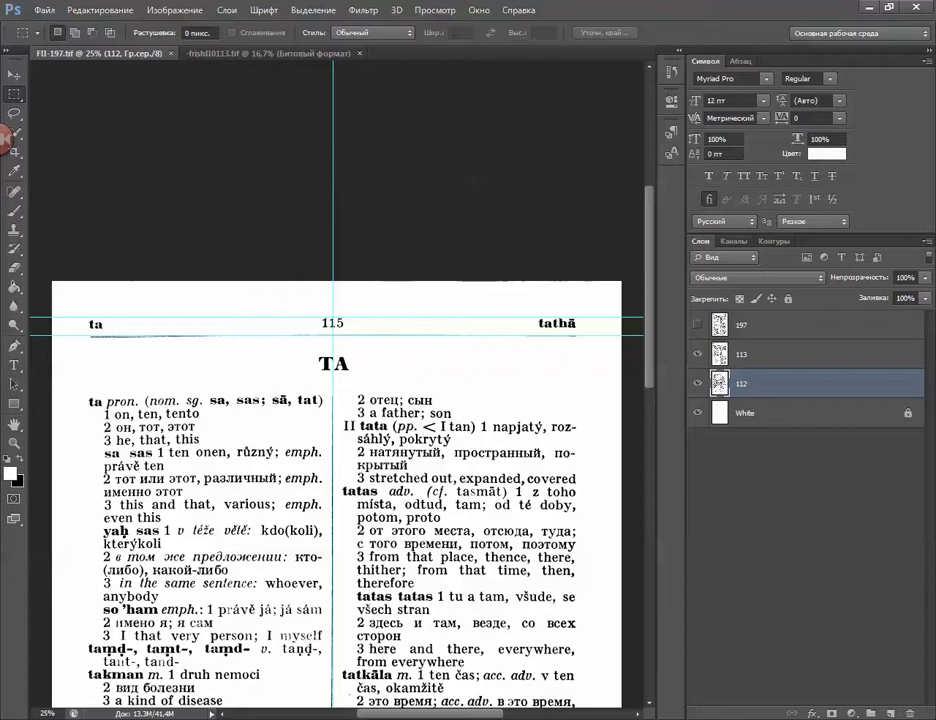
pyautogui.click(697, 354)
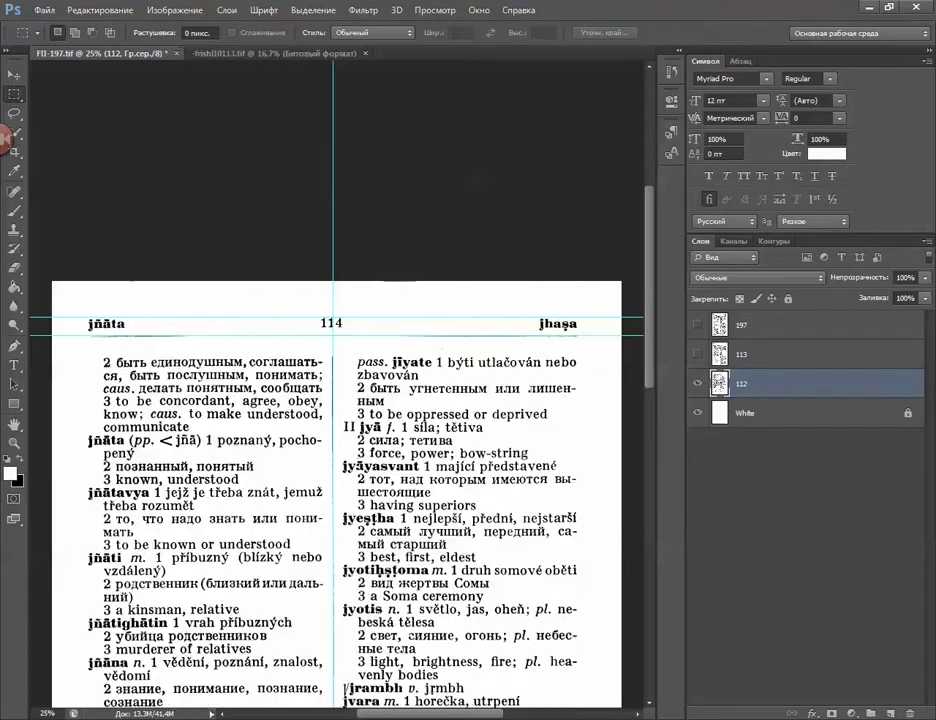
# - Erase the stray specks beside "3 force" and above the "pass. jīyate" line on layer 112, and clear the selection
pyautogui.hotkey('ctrl', '+')
pyautogui.hotkey('ctrl', '+')
pyautogui.hotkey('ctrl', '+')
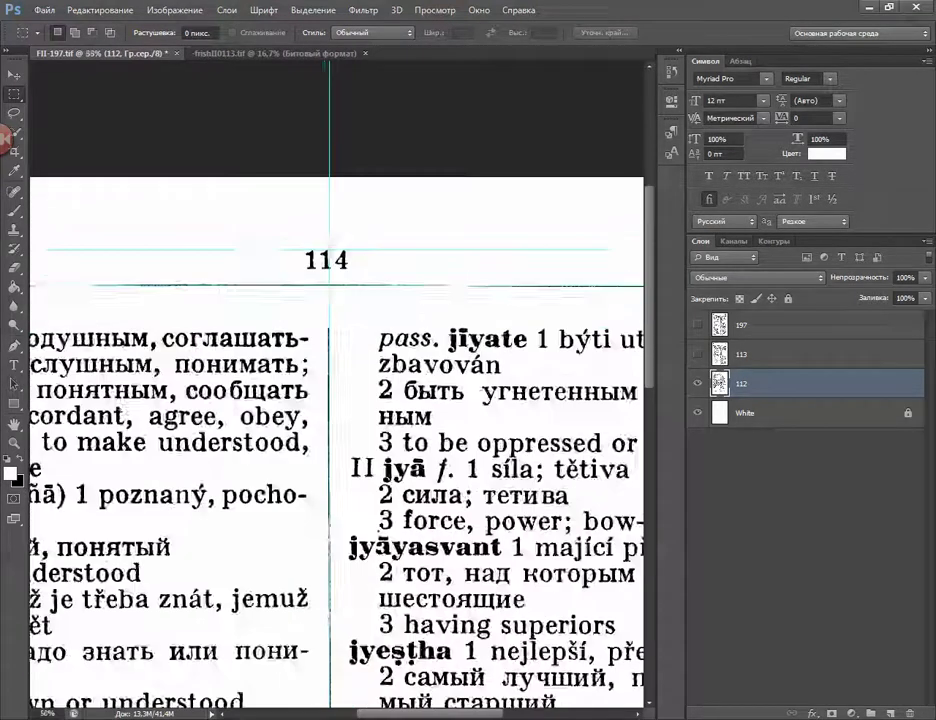
pyautogui.hotkey('ctrl', '+')
pyautogui.hotkey('ctrl', '+')
pyautogui.hotkey('ctrl', '+')
pyautogui.hotkey('ctrl', '-')
pyautogui.hotkey('ctrl', '-')
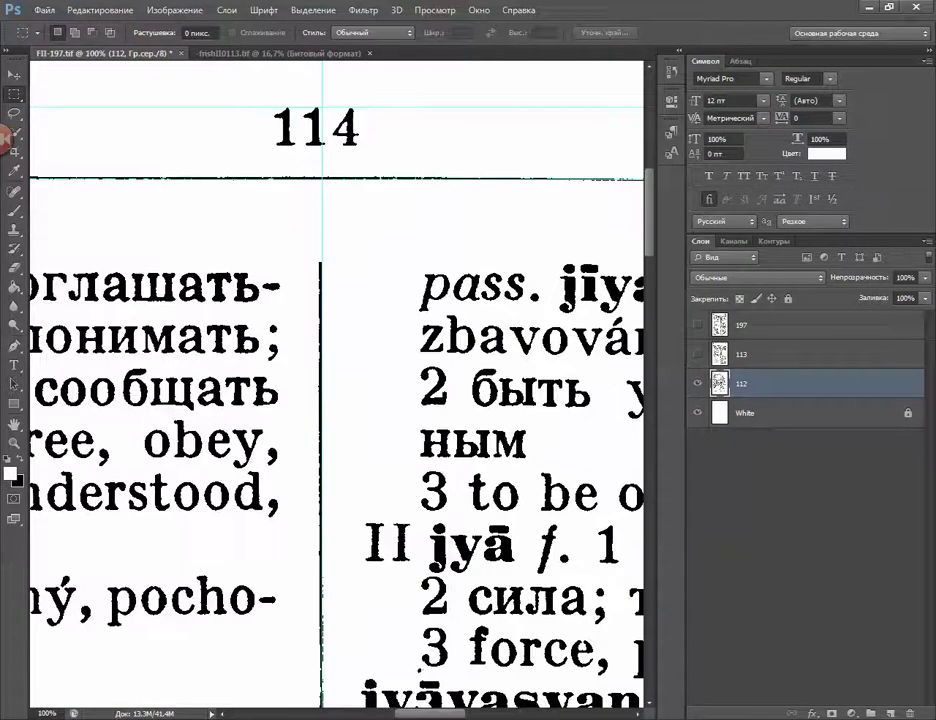
pyautogui.hscroll(5, 337, 384)
pyautogui.hscroll(-2, 337, 384)
pyautogui.hscroll(4, 337, 384)
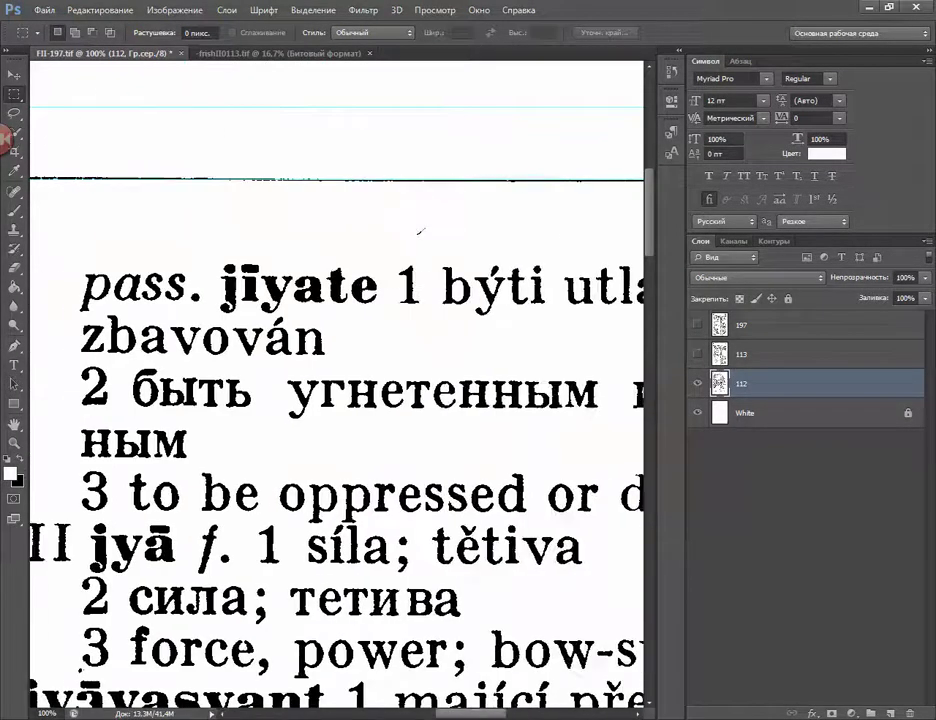
pyautogui.hscroll(1, 336, 390)
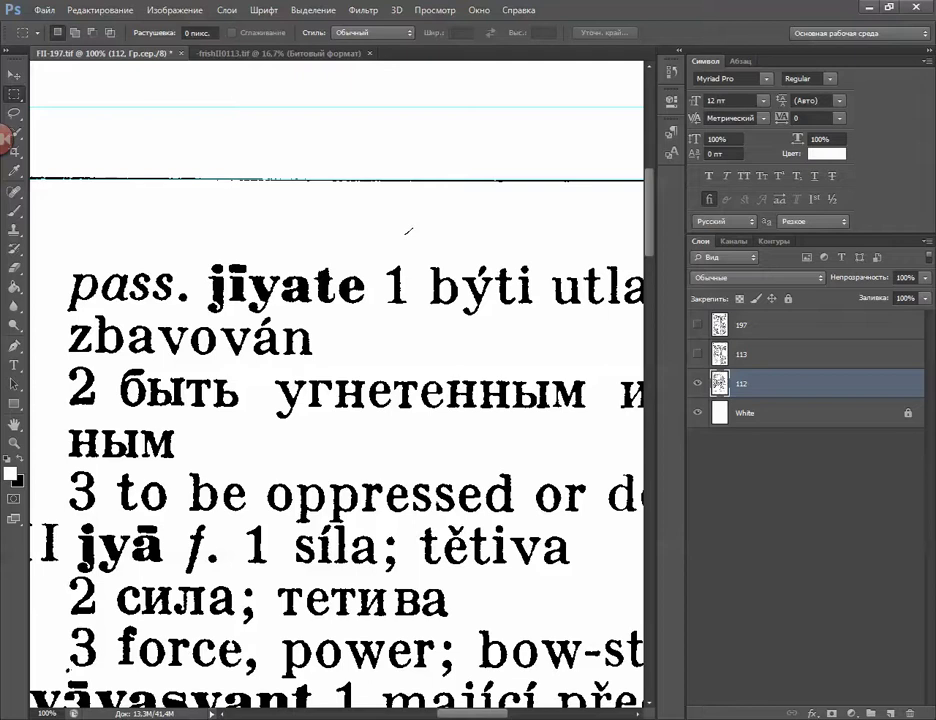
pyautogui.moveTo(64, 666); pyautogui.dragTo(76, 675)
pyautogui.press('Delete')
pyautogui.moveTo(393, 211); pyautogui.dragTo(427, 242)
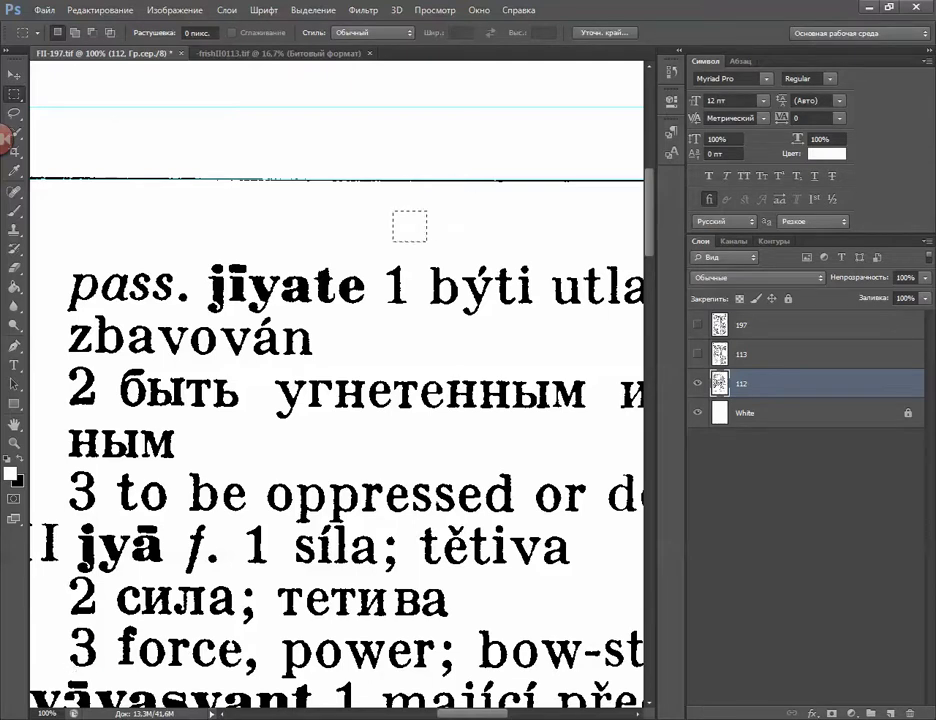
pyautogui.hotkey('ctrl', 'd')
# - Save the layered FII-197.tif document and close the -frishII0113.tif scan
pyautogui.hscroll(-3, 337, 384)
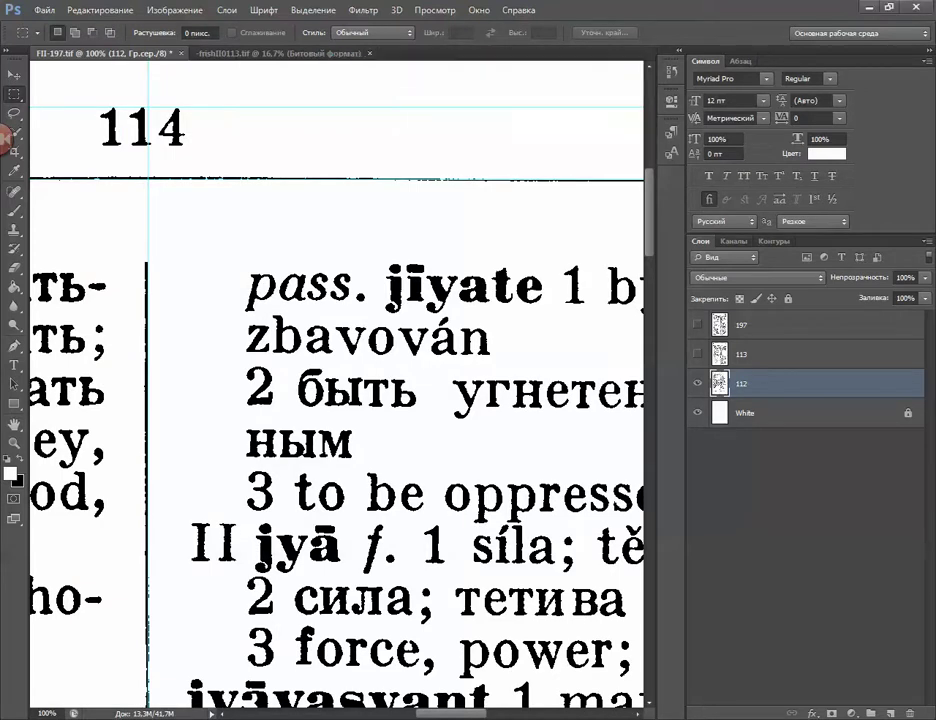
pyautogui.hscroll(-3, 337, 384)
pyautogui.hotkey('ctrl', '-')
pyautogui.hotkey('ctrl', '-')
pyautogui.hotkey('ctrl', '-')
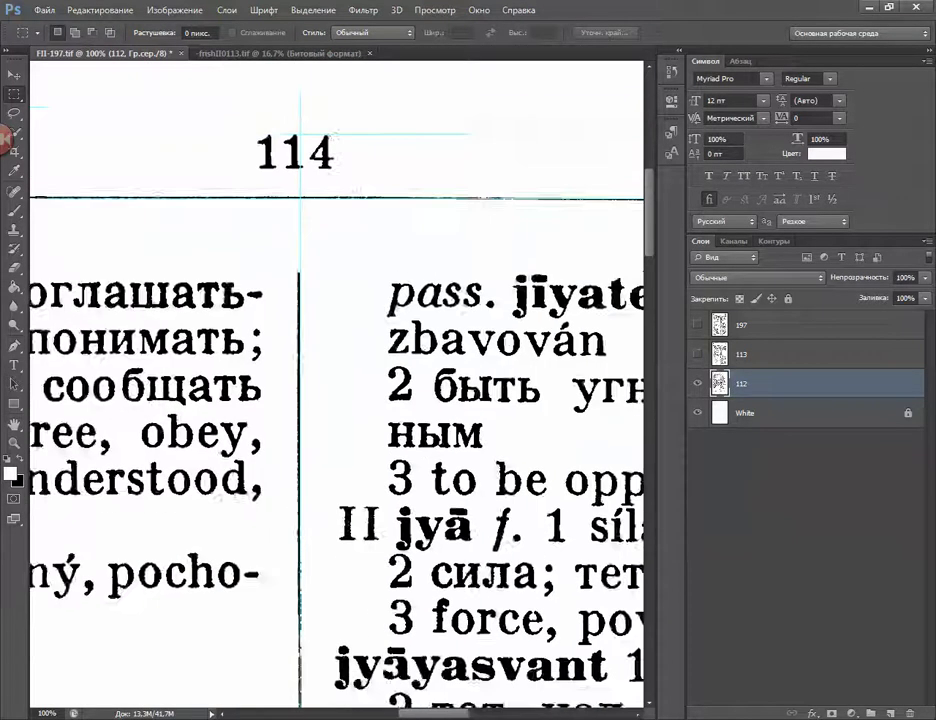
pyautogui.scroll(-2, 336, 363)
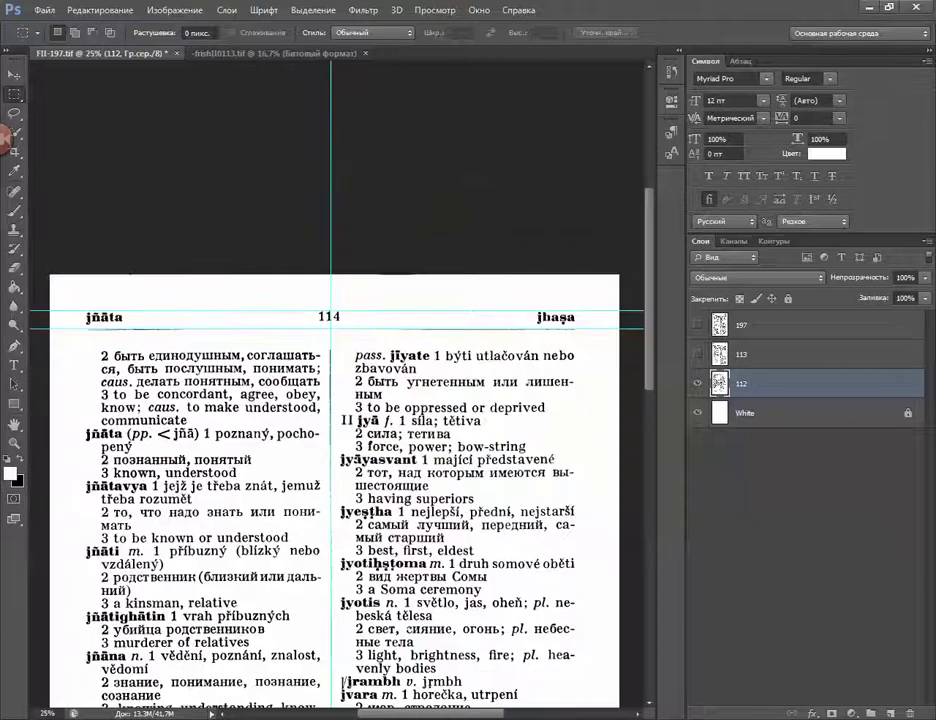
pyautogui.click(44, 10)
pyautogui.click(62, 172)
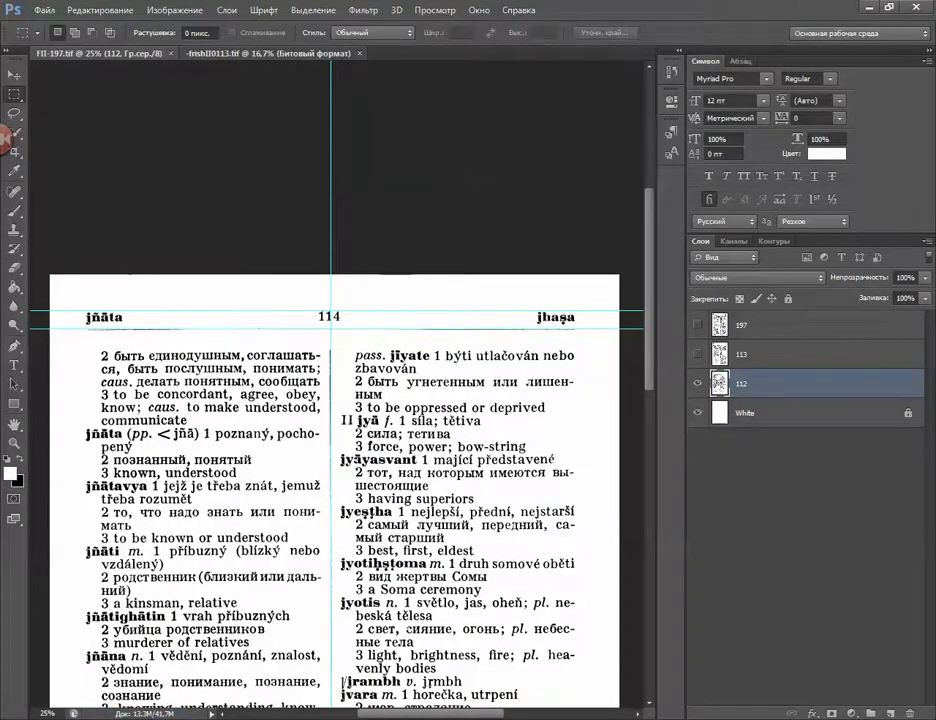
pyautogui.click(359, 53)
# - Set up saving page 112 over FII-112.tif in the out folder as a TIFF copy without layers
pyautogui.click(44, 10)
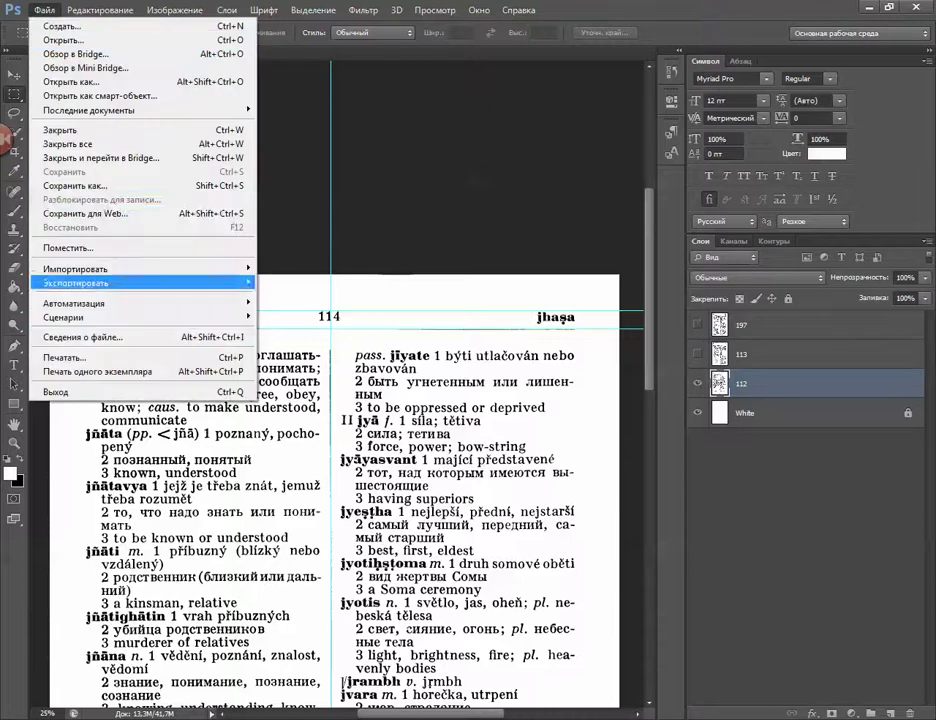
pyautogui.click(75, 186)
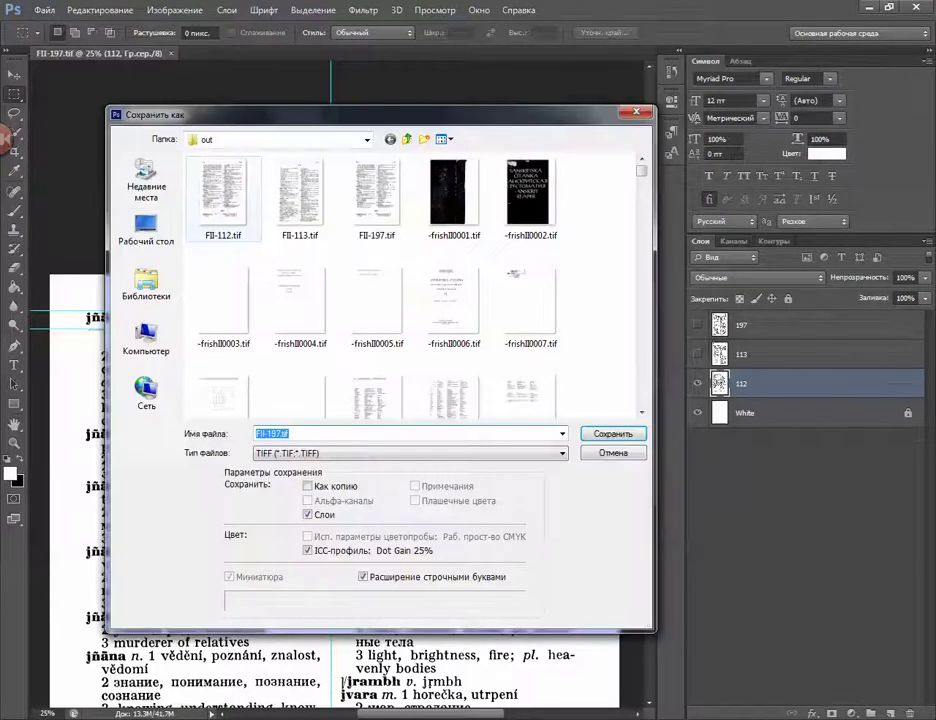
pyautogui.click(223, 200)
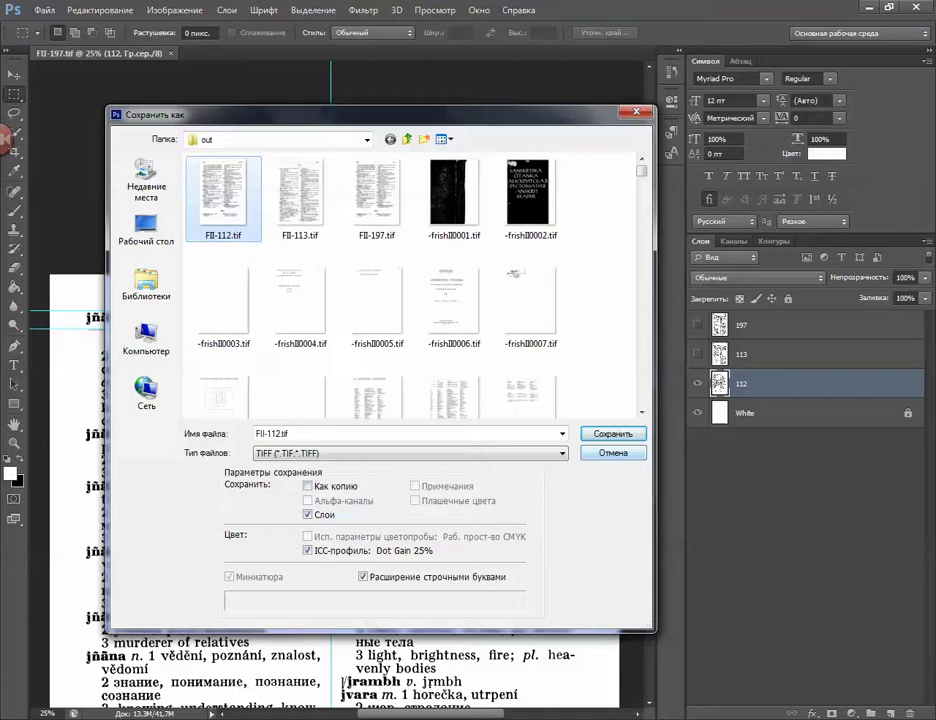
pyautogui.click(308, 514)
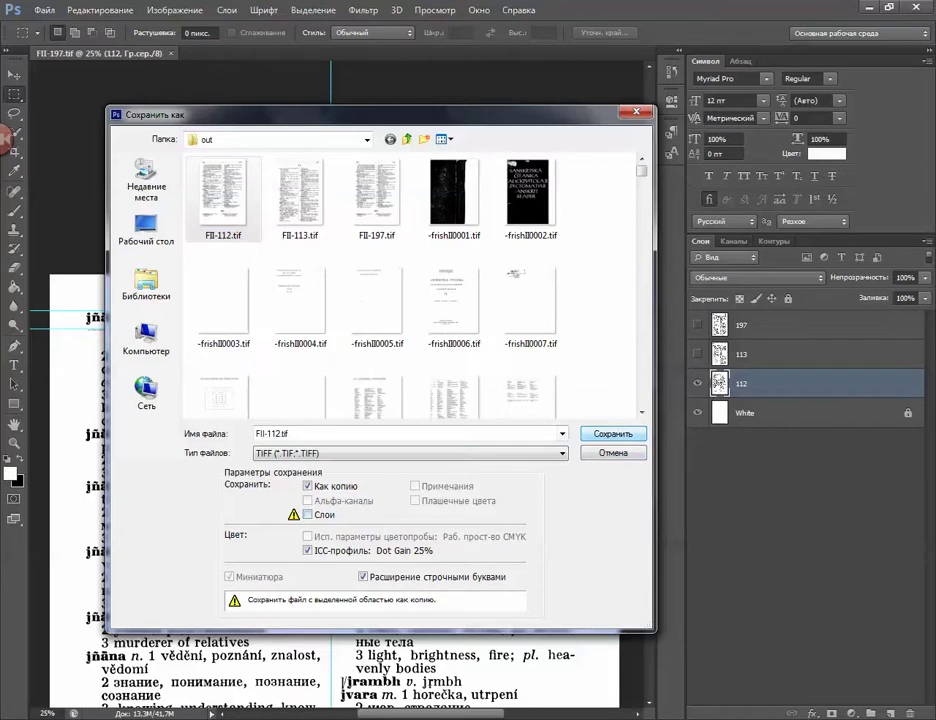